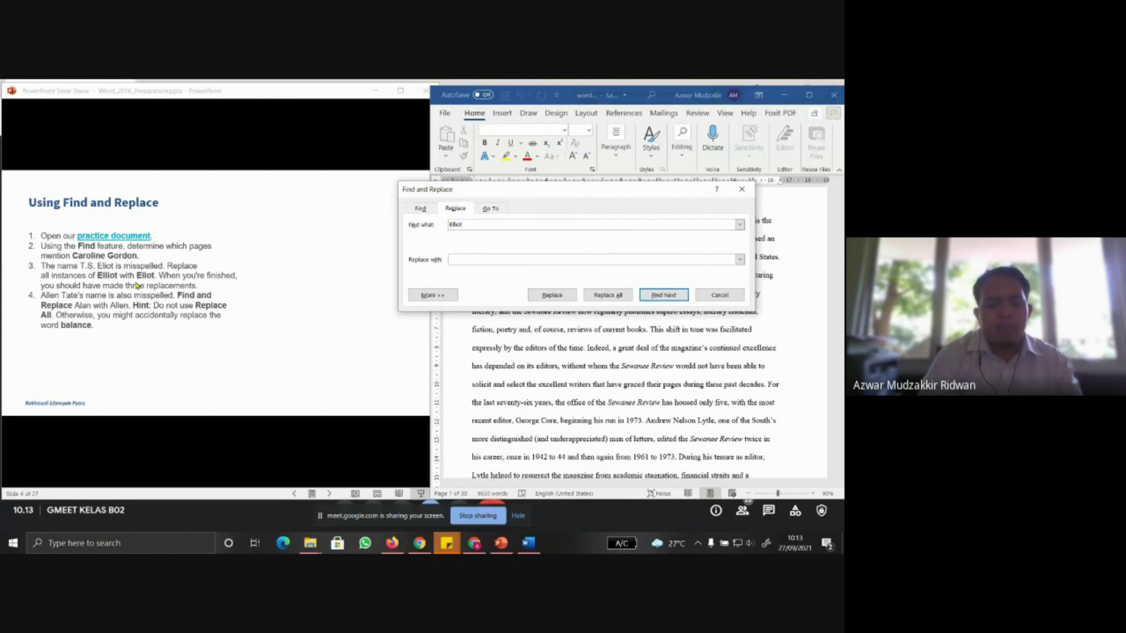
Replace all 'Elliot' occurrences with 'Eliot' and acknowledge the 3-replacements message
text(Eliot)
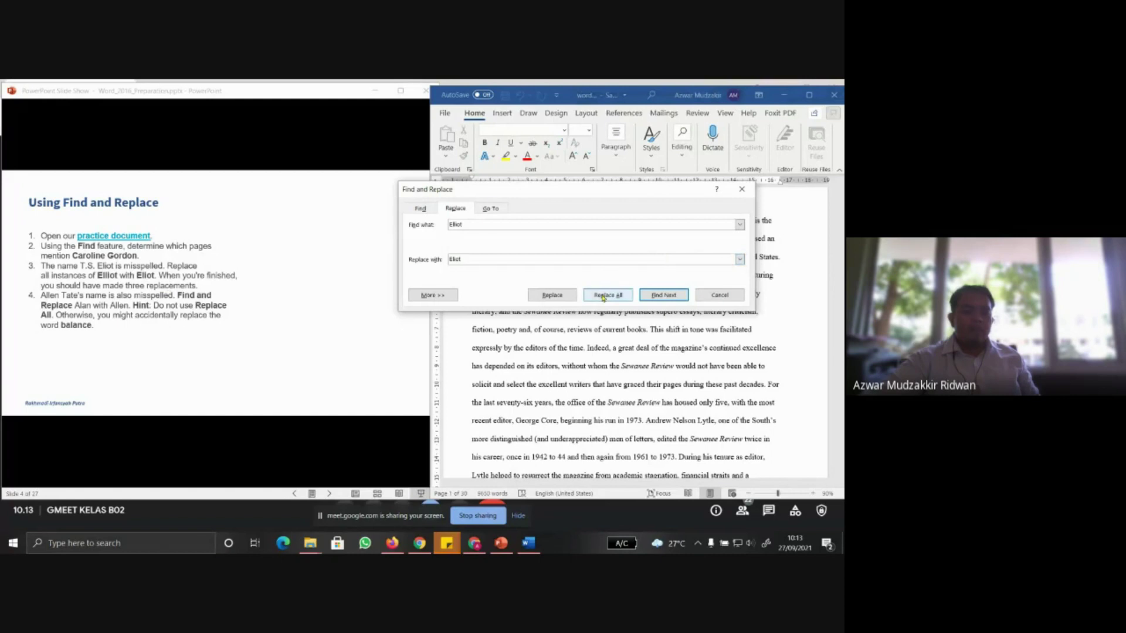
click(603, 296)
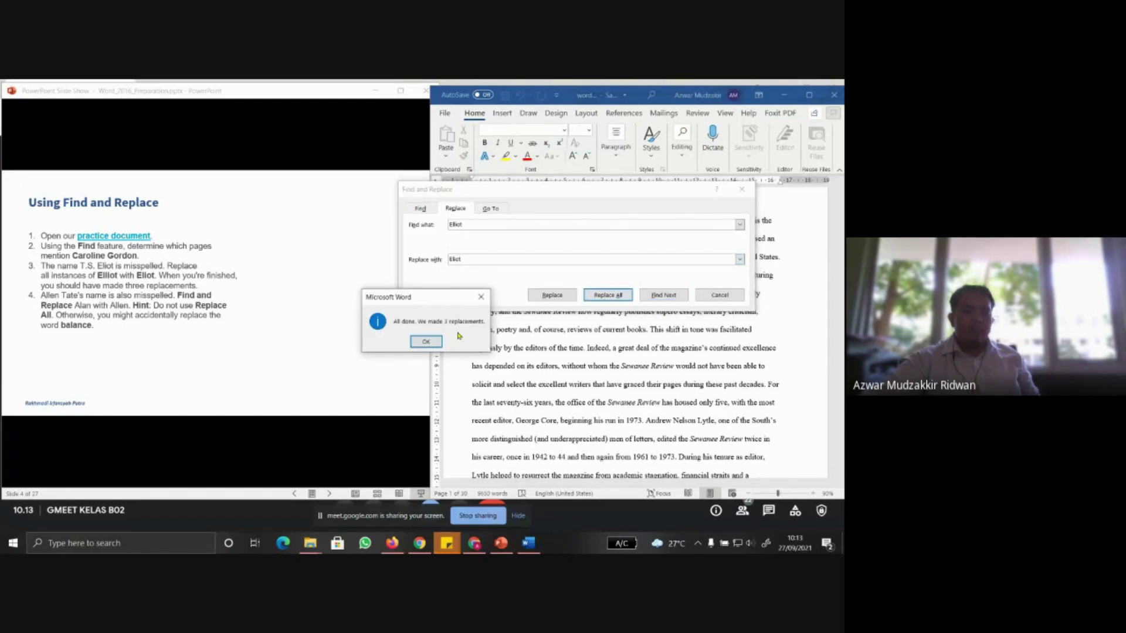
click(425, 342)
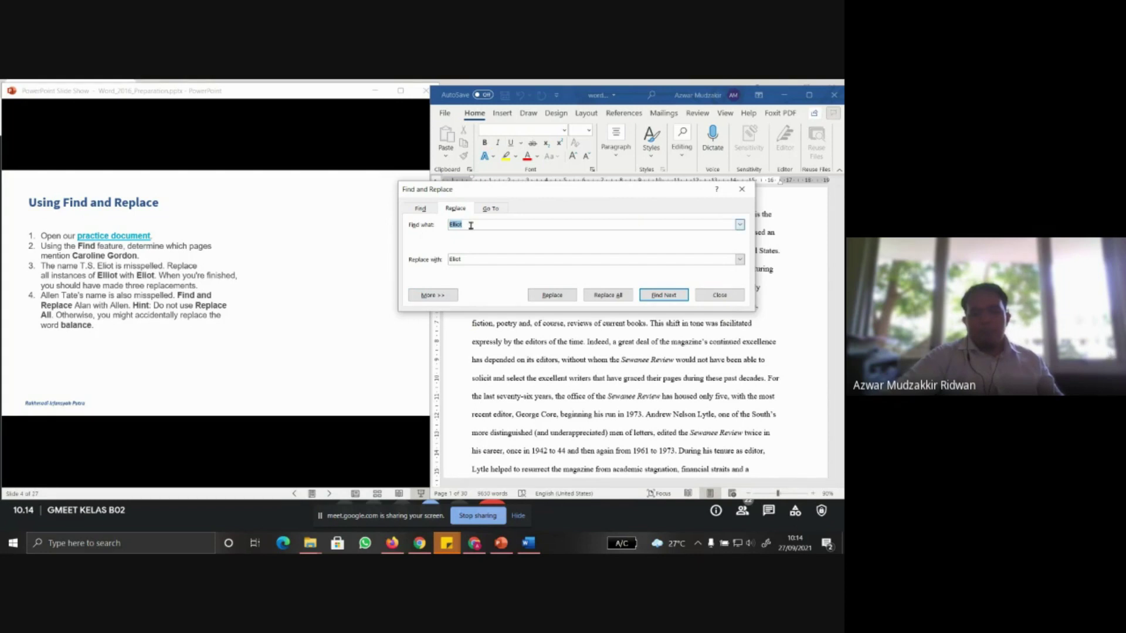
Search for 'Alan' with 'Allan' as the replacement and find the first match
text(Alan)
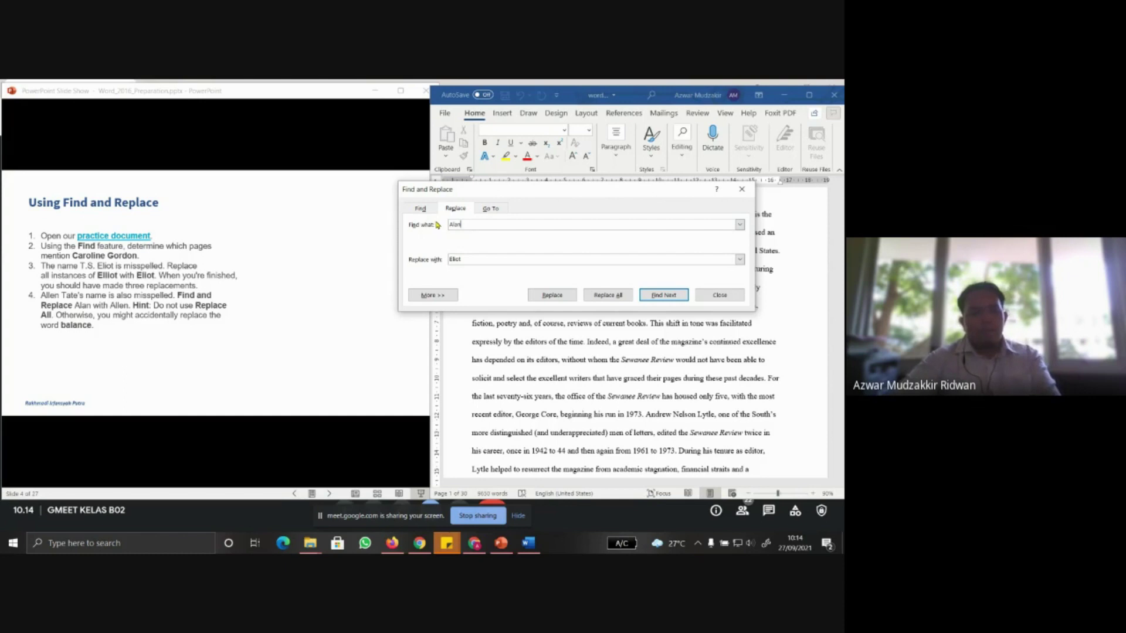
drag(469, 258, 435, 258)
text(Al)
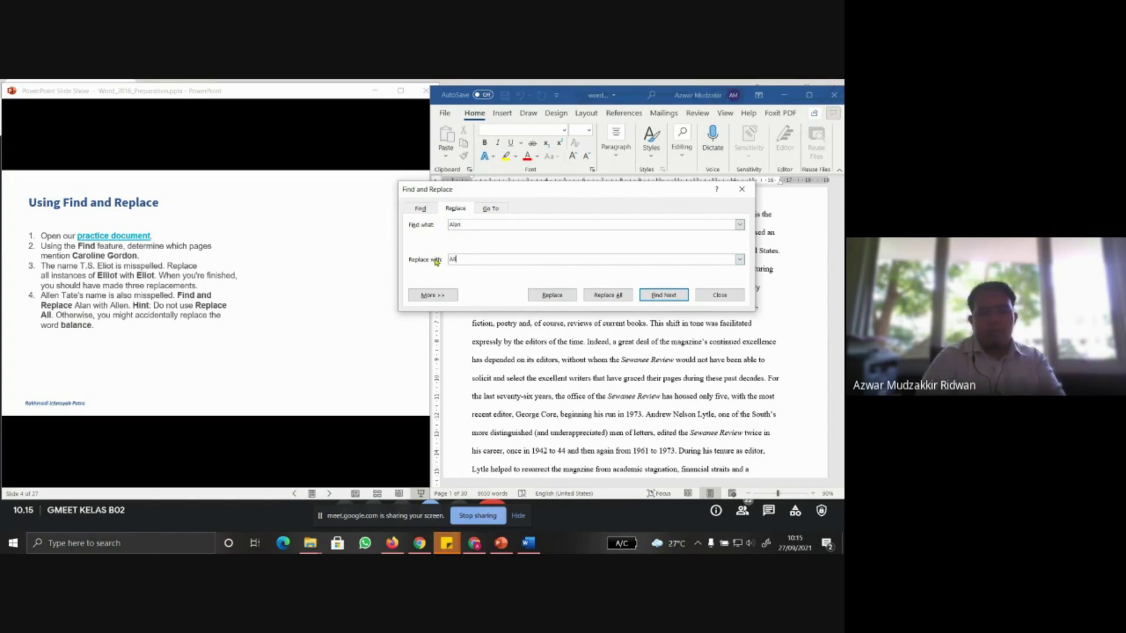
text(len)
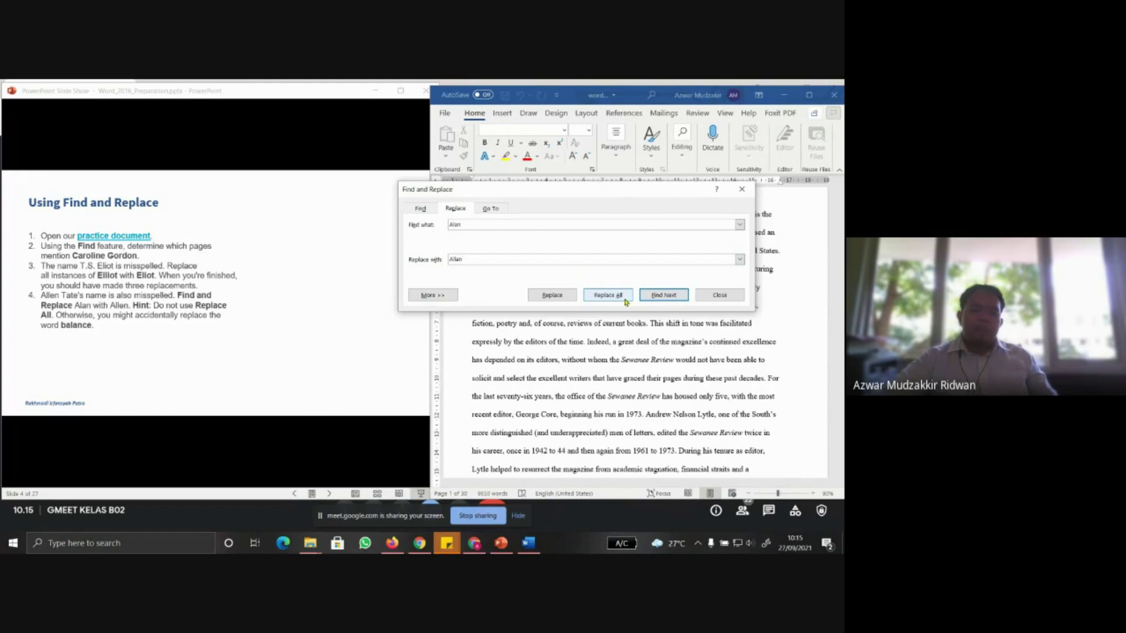
click(552, 295)
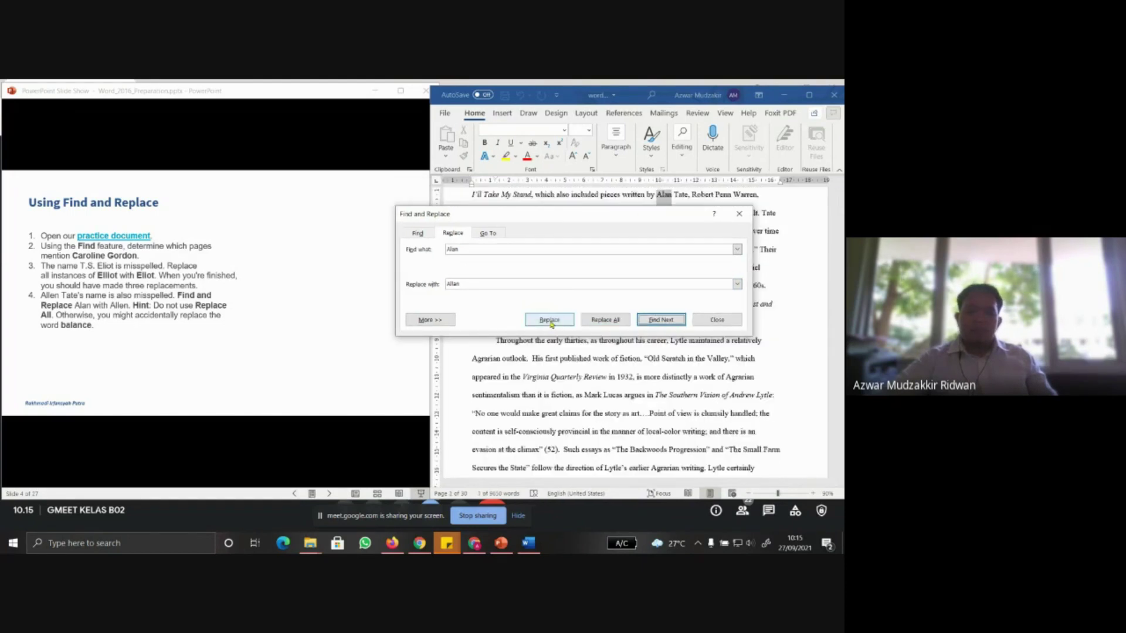
click(550, 321)
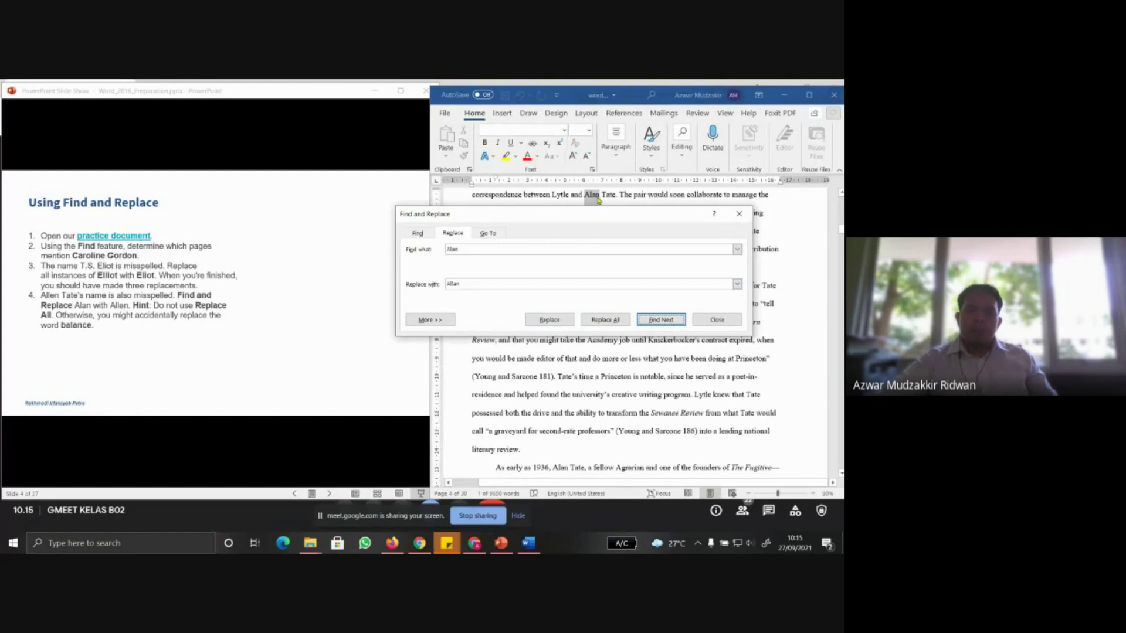
click(557, 321)
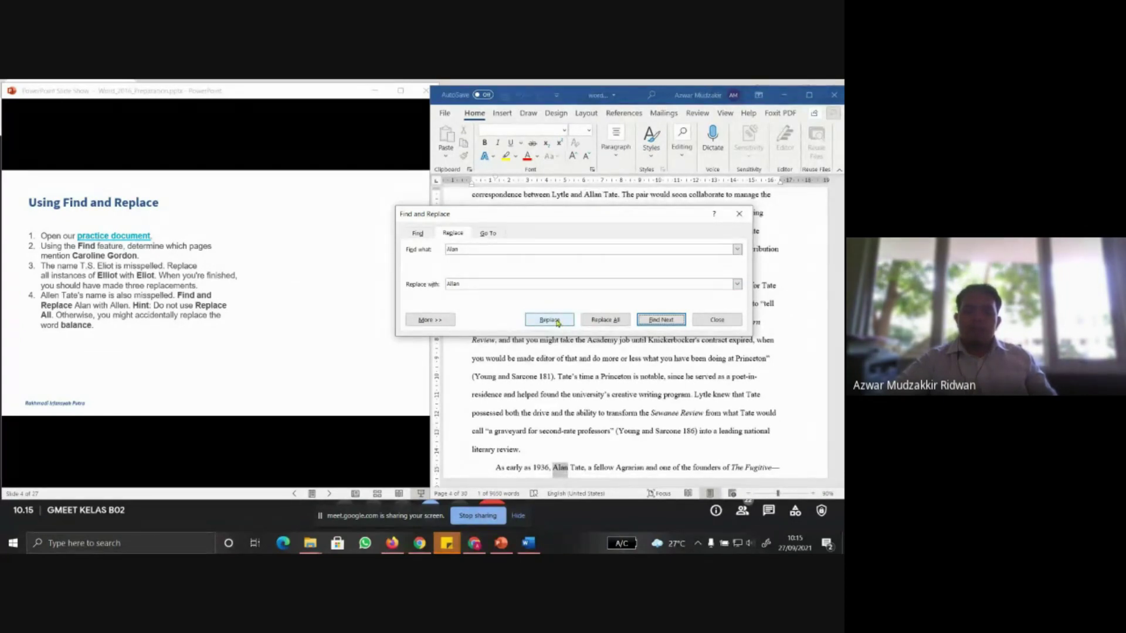
click(557, 321)
click(557, 321)
click(550, 320)
click(550, 319)
click(550, 320)
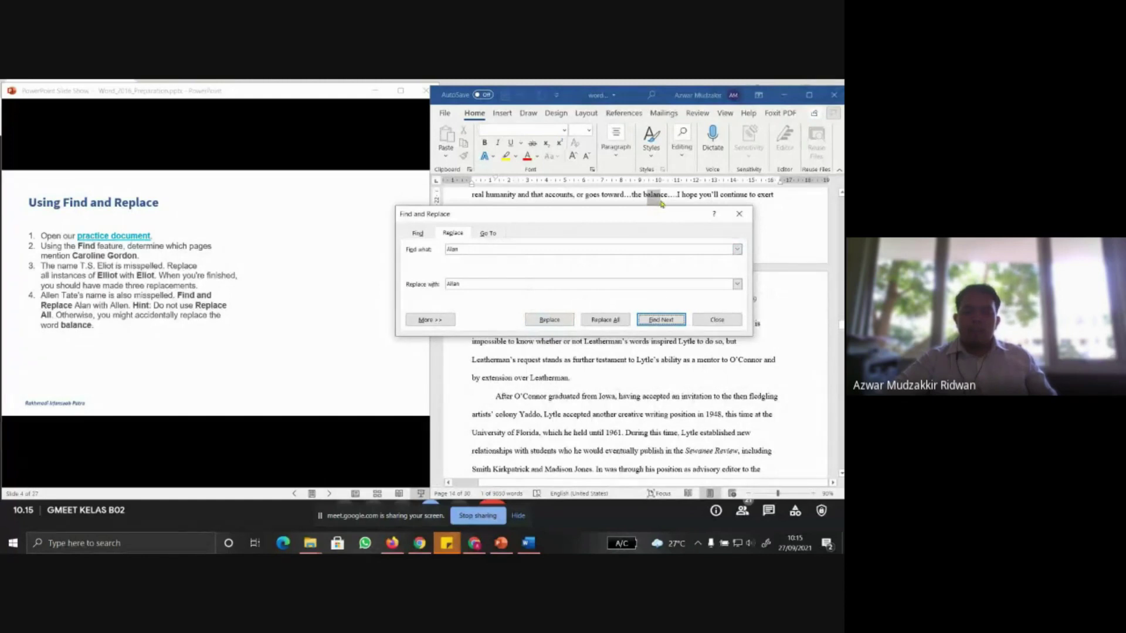
Skip the 'balance' match, replace the last Alans on pages 15 and 24, and close the dialog
click(670, 321)
click(672, 320)
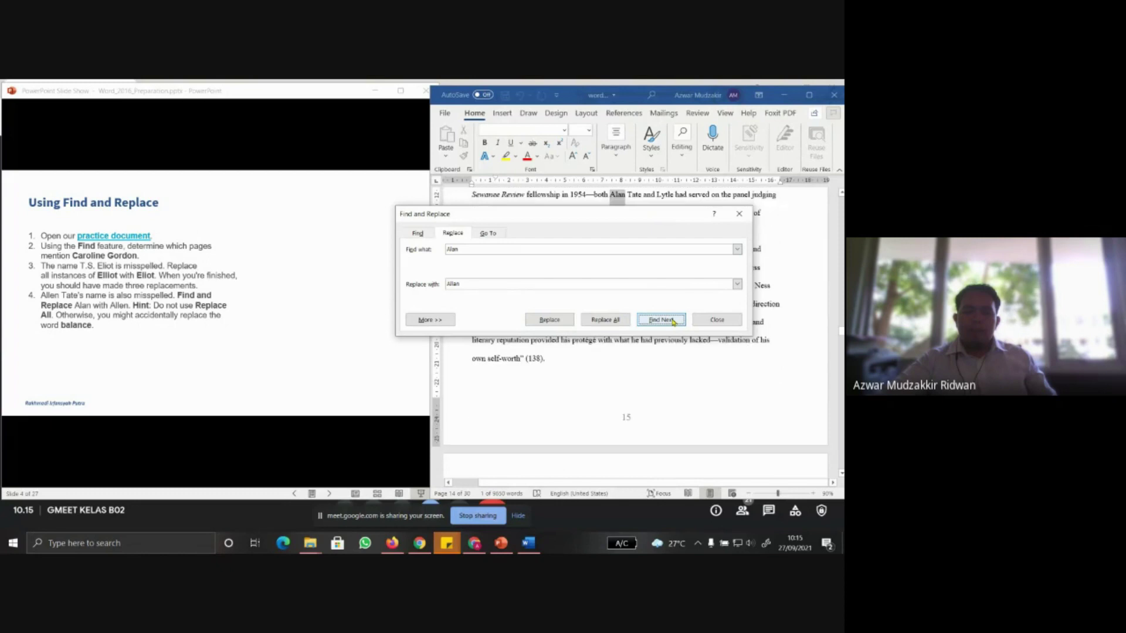
click(548, 322)
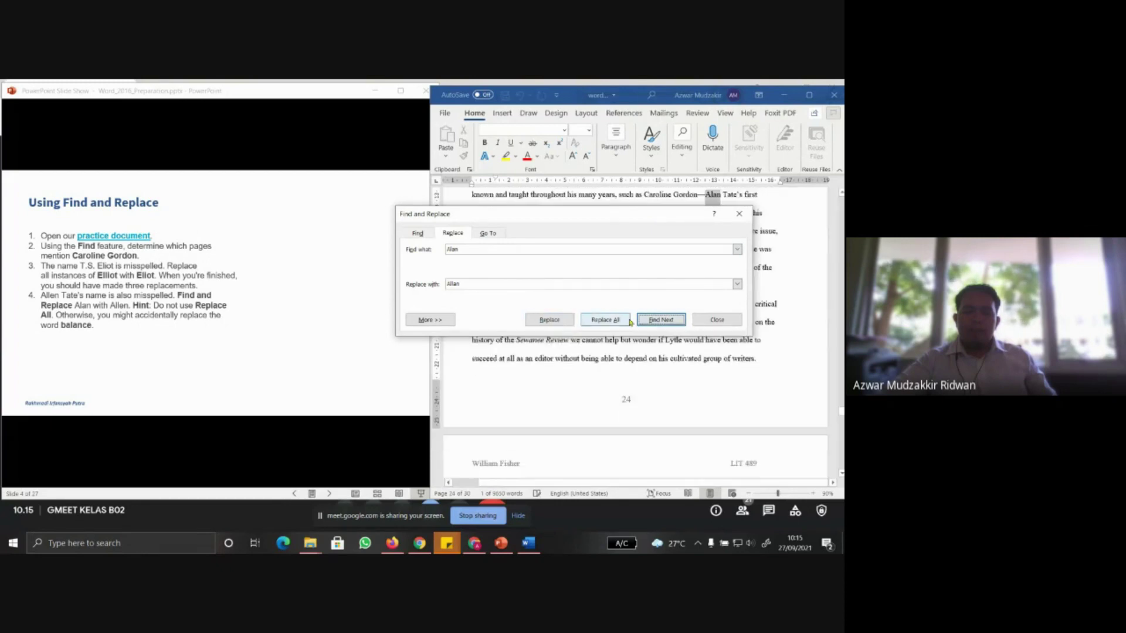
click(549, 319)
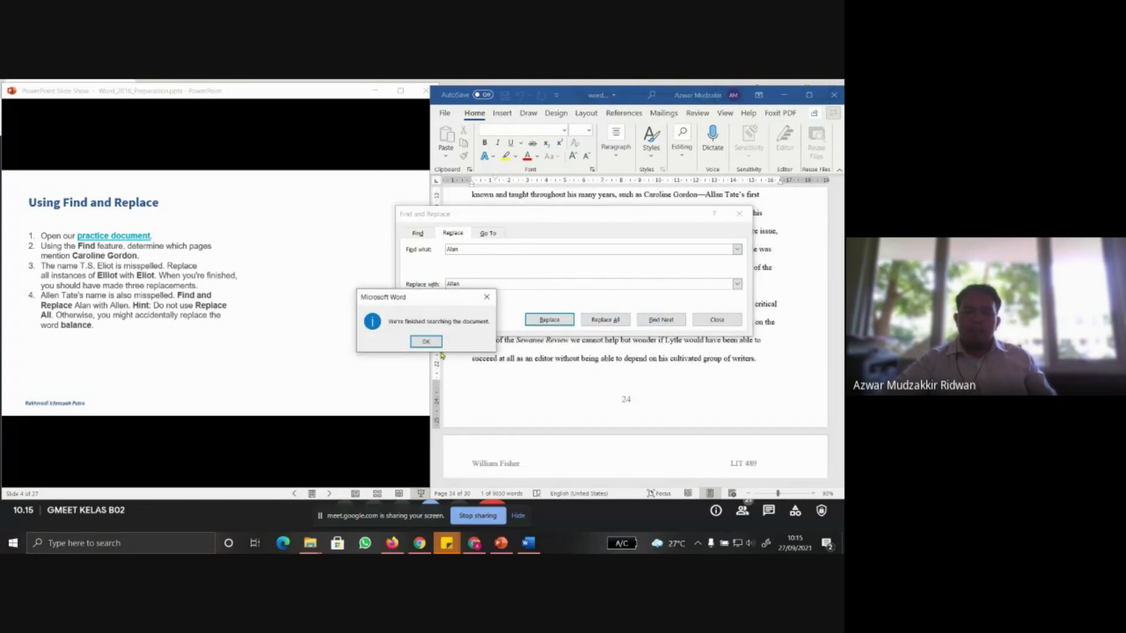
click(426, 340)
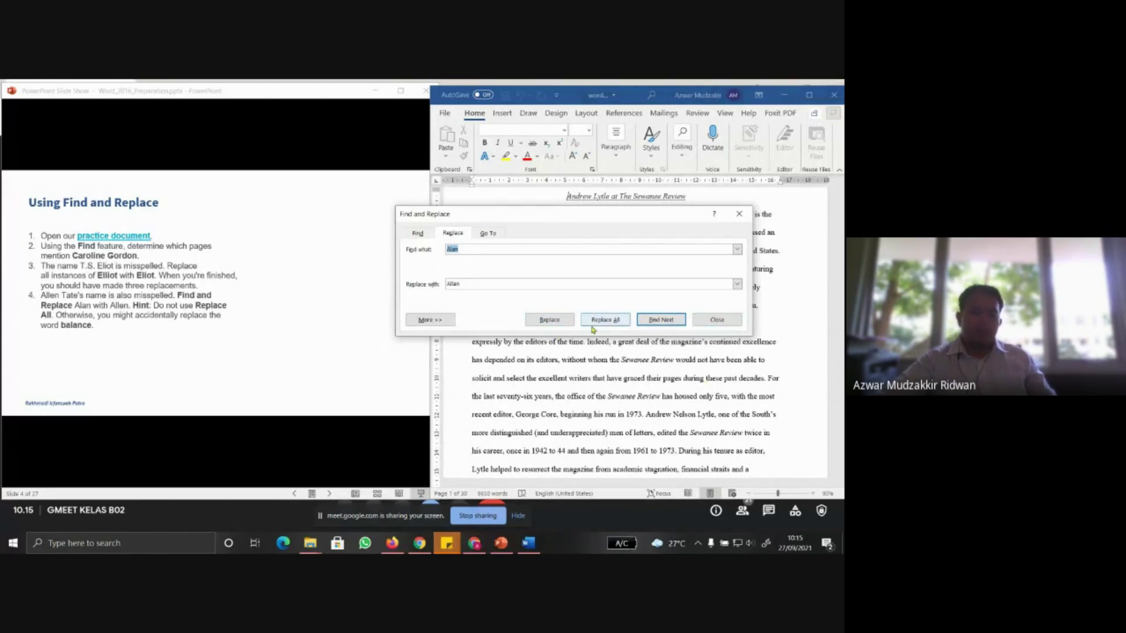
click(731, 322)
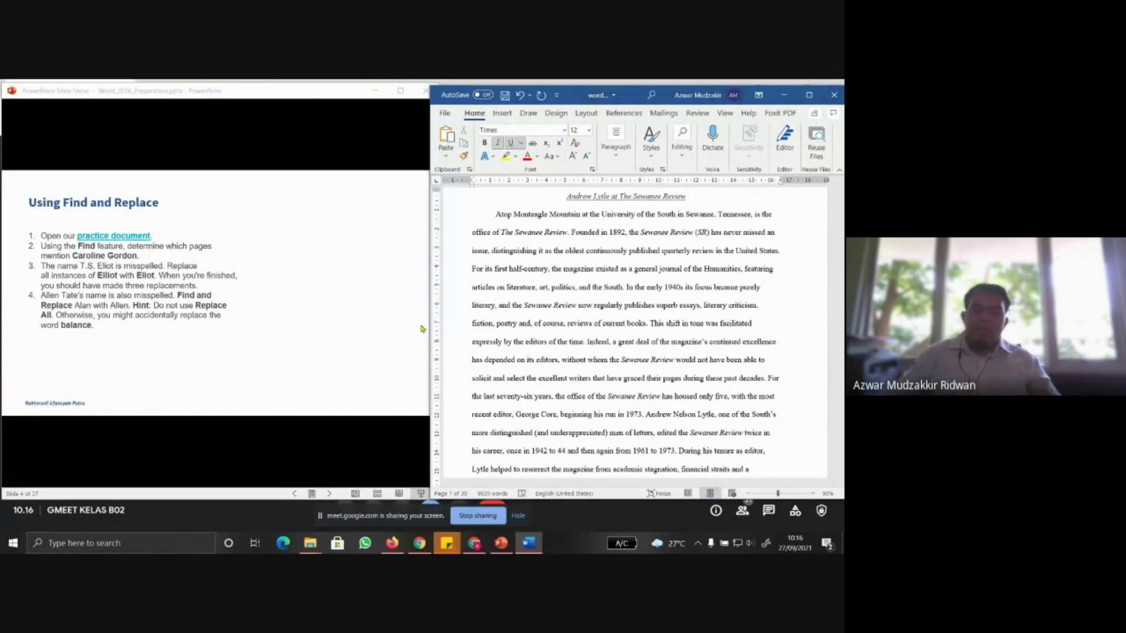
Advance to the Indents and Tabs slide and close the edited document, answering the save prompt
click(223, 255)
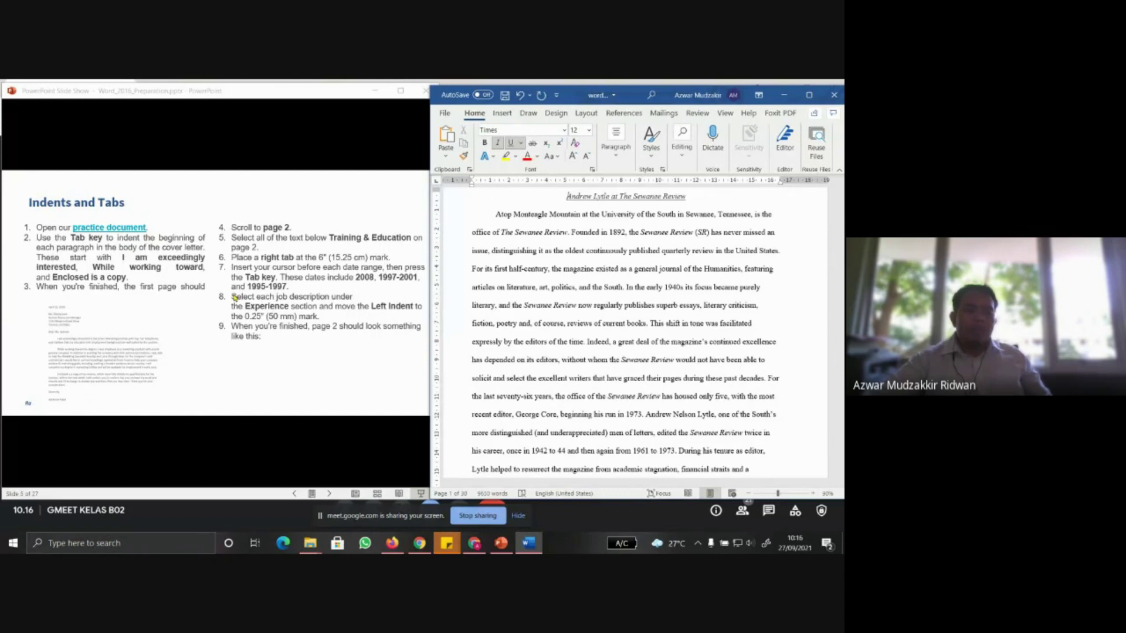
click(834, 94)
click(422, 335)
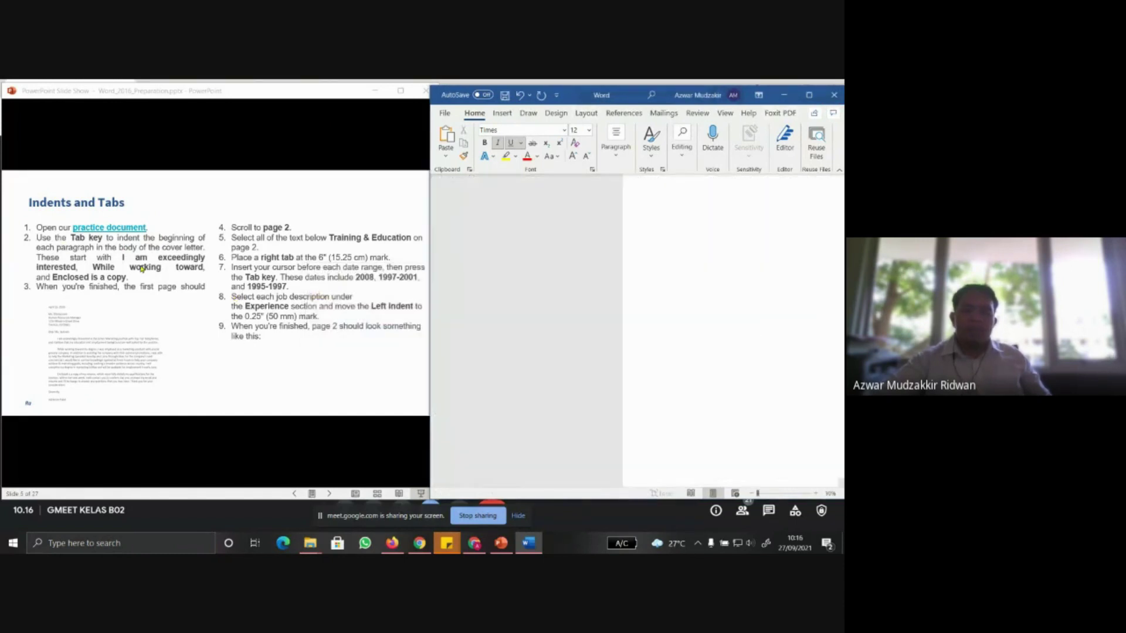
Download word2016_indentstabs_practice.docx and show it in its Downloads folder
click(113, 228)
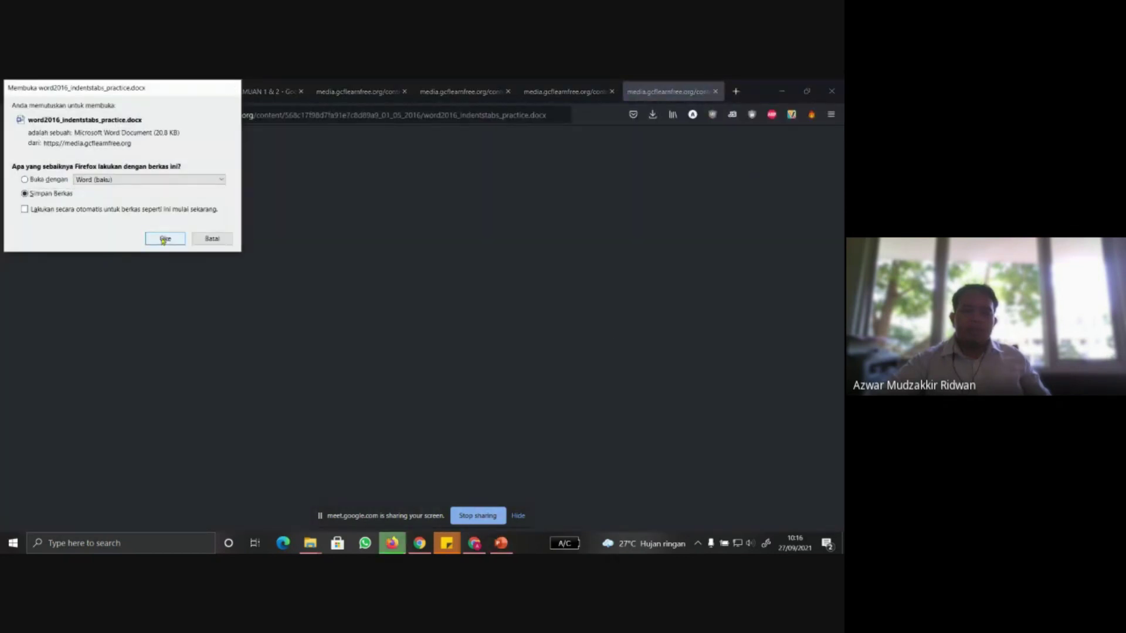
click(164, 238)
click(672, 116)
click(649, 143)
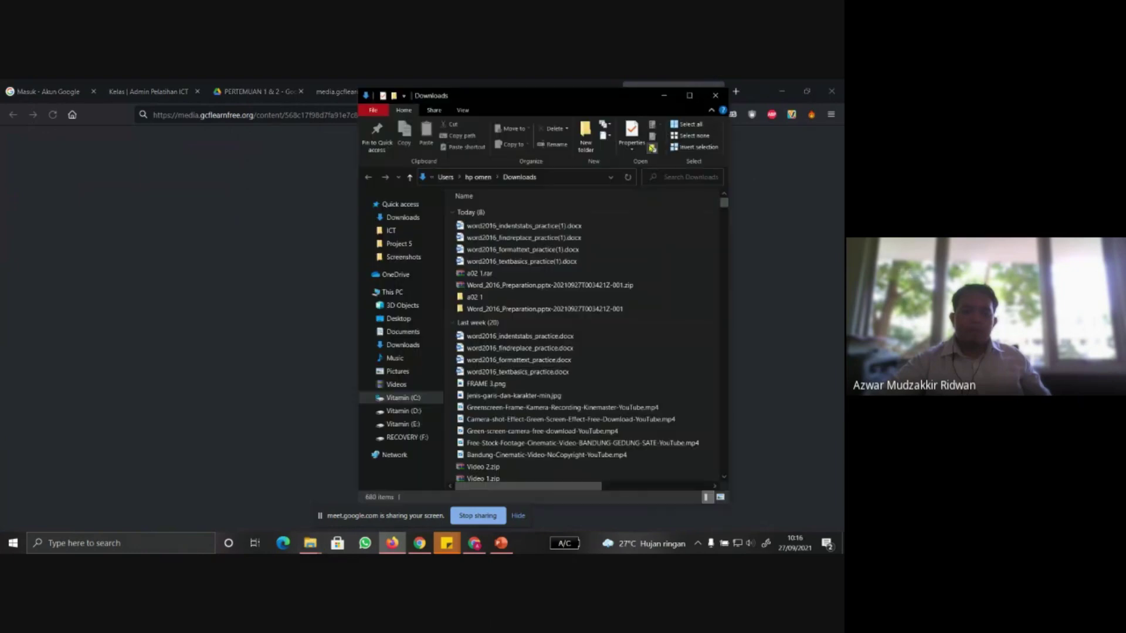
Unblock word2016_indentstabs_practice(1).docx in its Properties and open it in Word beside the slides
right_click(468, 229)
click(519, 523)
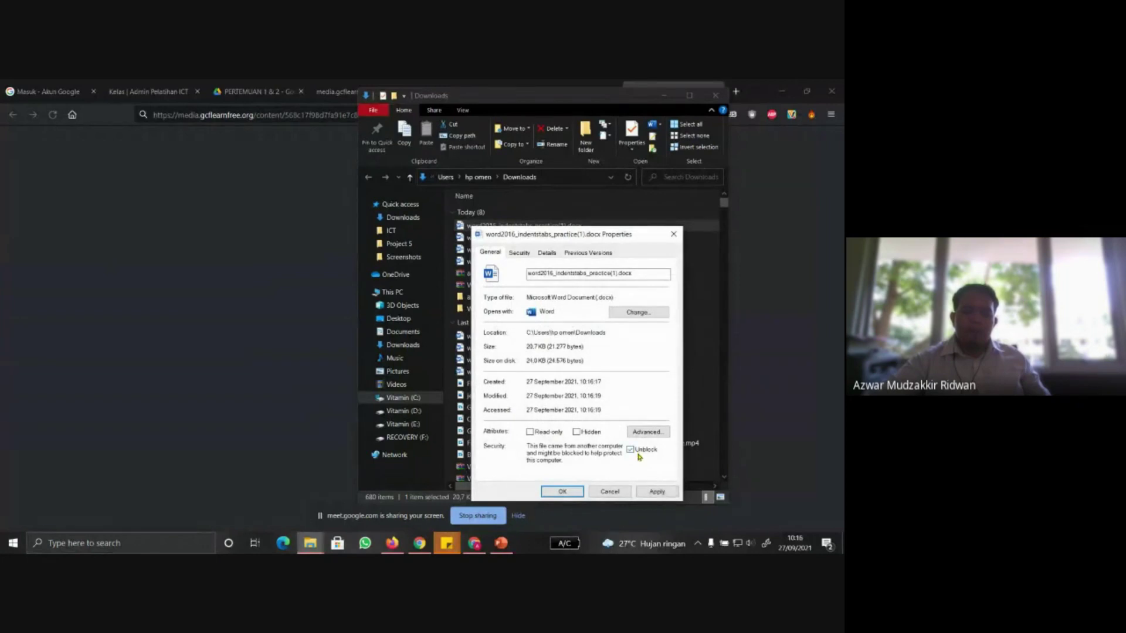
click(656, 491)
click(554, 494)
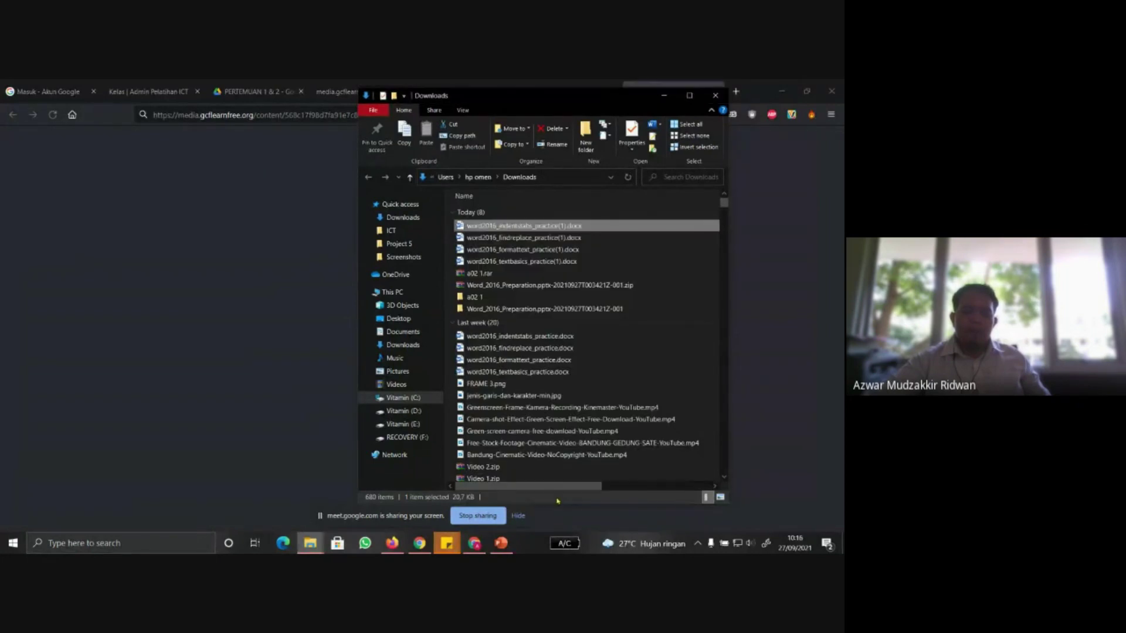
double_click(524, 226)
click(502, 544)
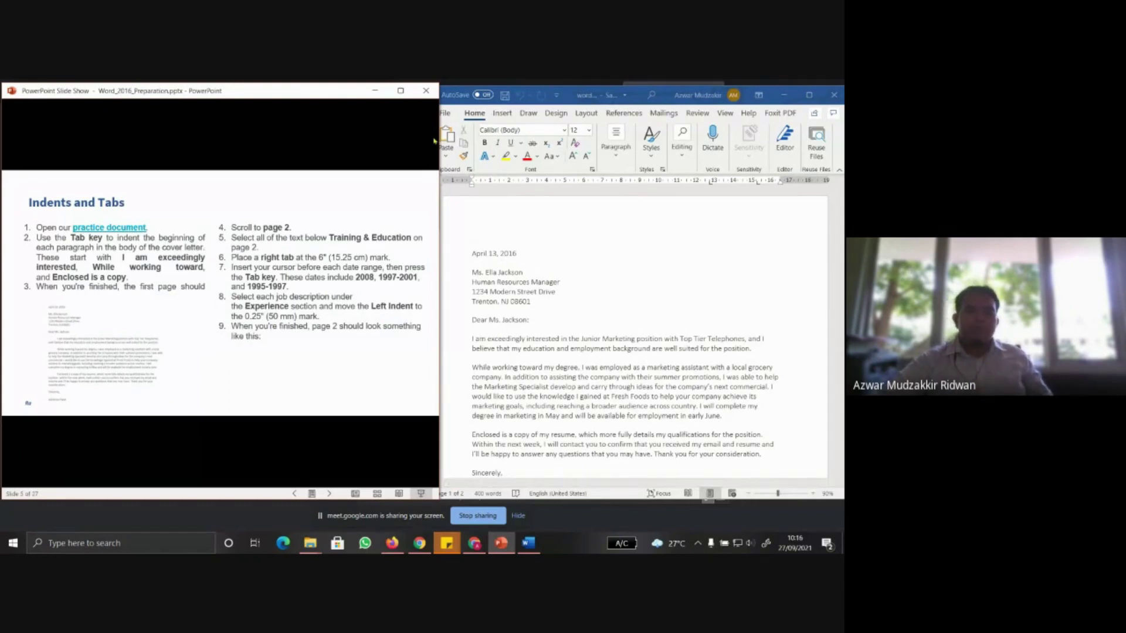
Widen Word and tab-indent the 'I am exceedingly interested', 'While working toward' and 'Enclosed is a copy' paragraphs
drag(441, 138, 421, 139)
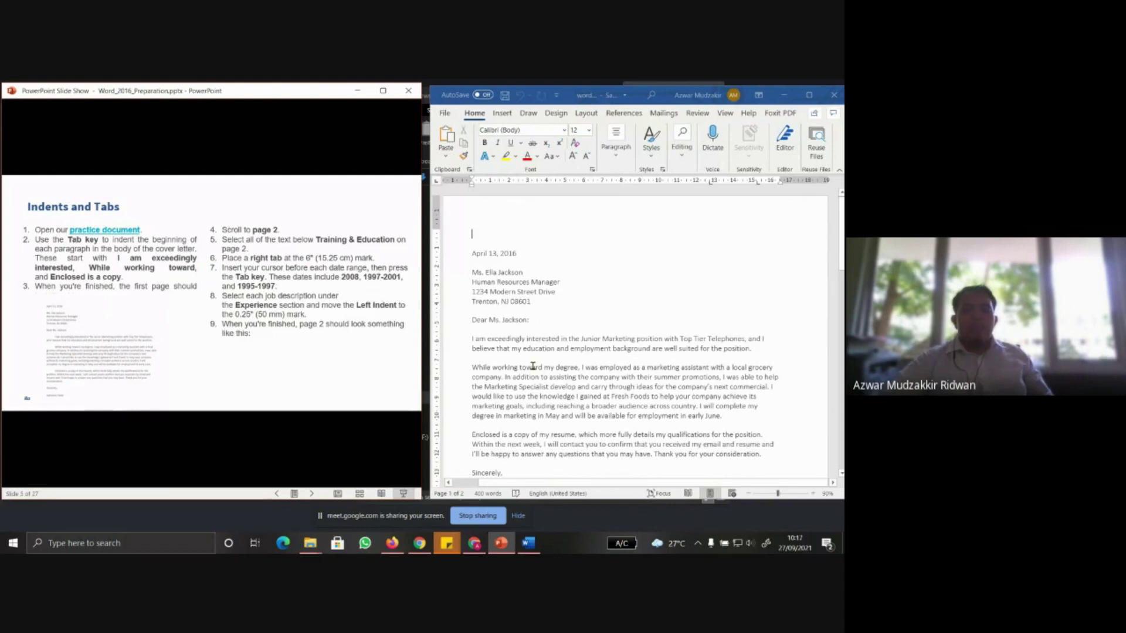
click(473, 340)
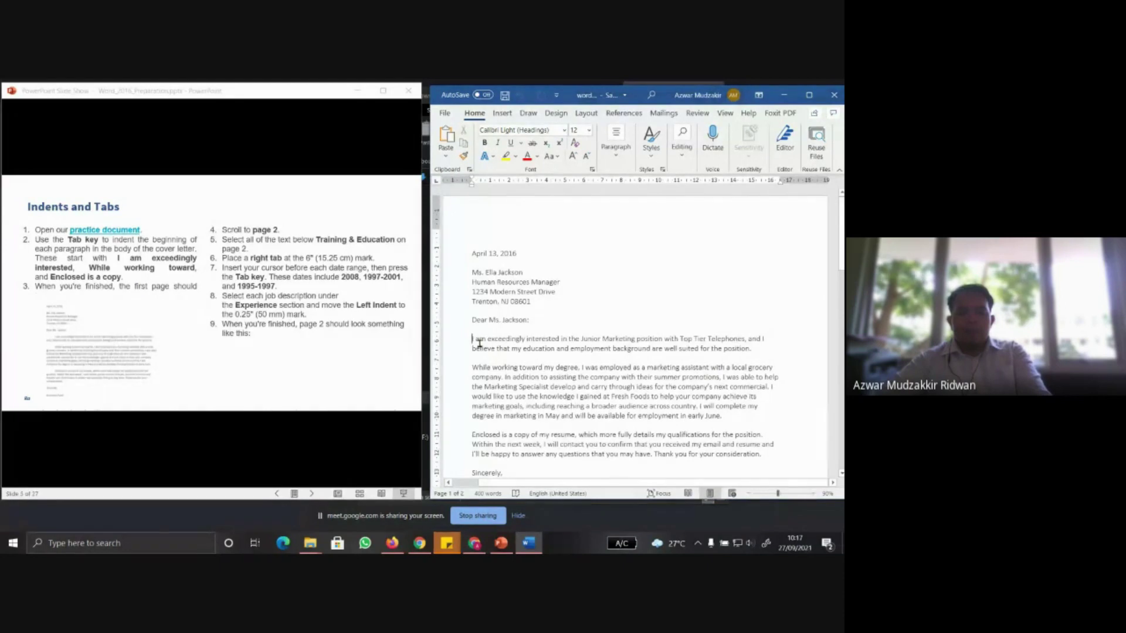
key(Tab)
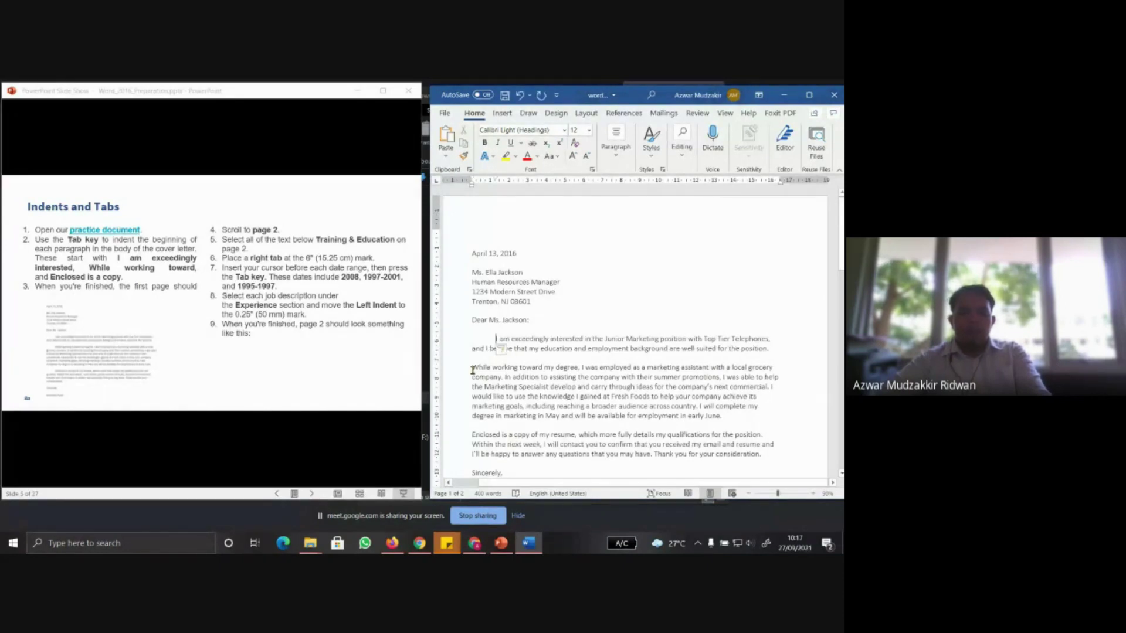
click(471, 366)
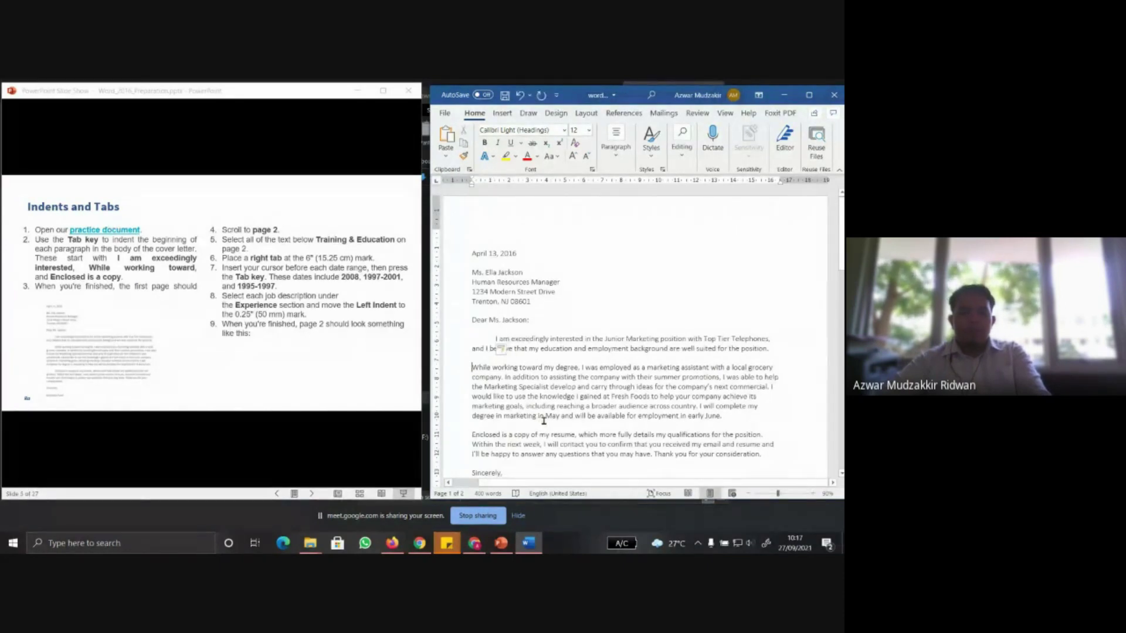
key(Tab)
click(471, 435)
key(Tab)
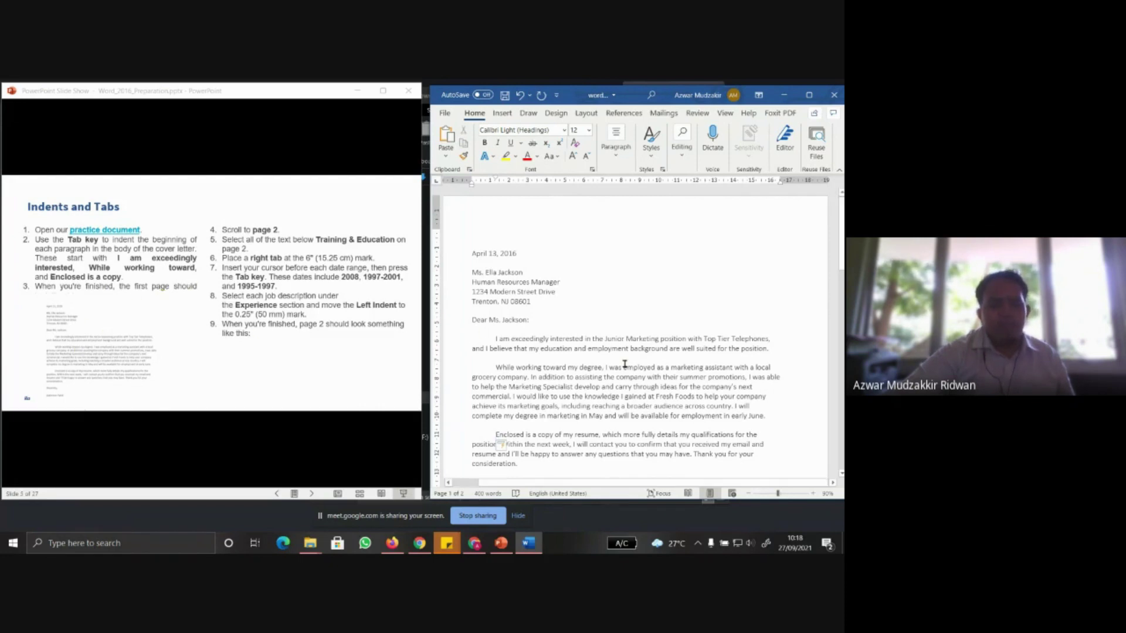
Scroll past the cover letter to the résumé's Experience section on page 2
scroll(625, 363, down, 2)
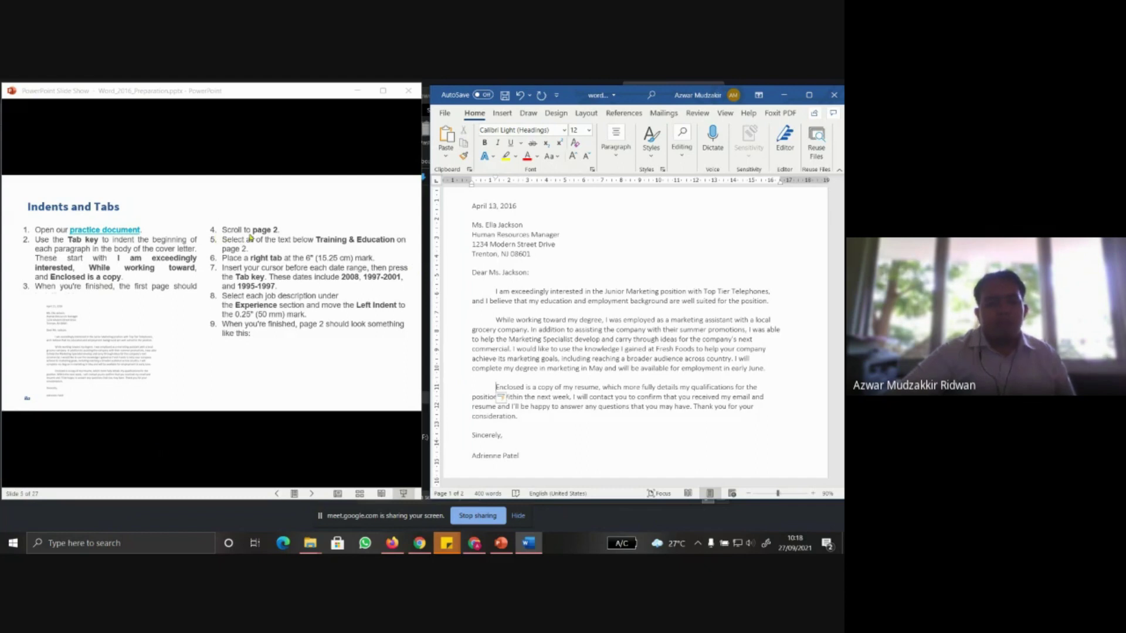
scroll(593, 261, down, 8)
scroll(593, 261, down, 10)
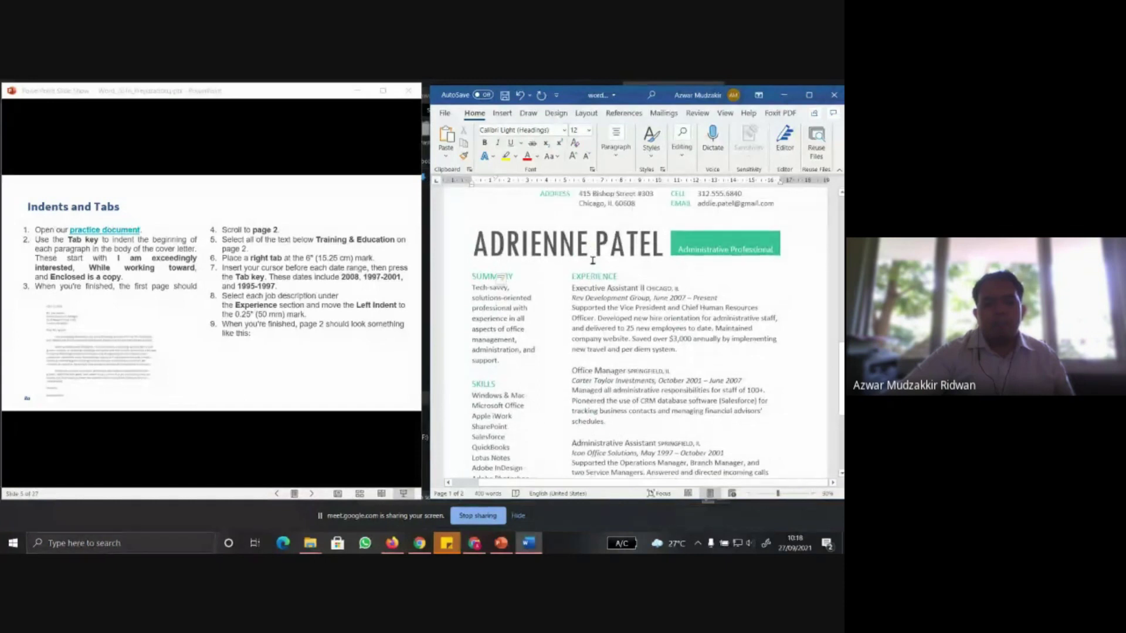
scroll(592, 261, up, 1)
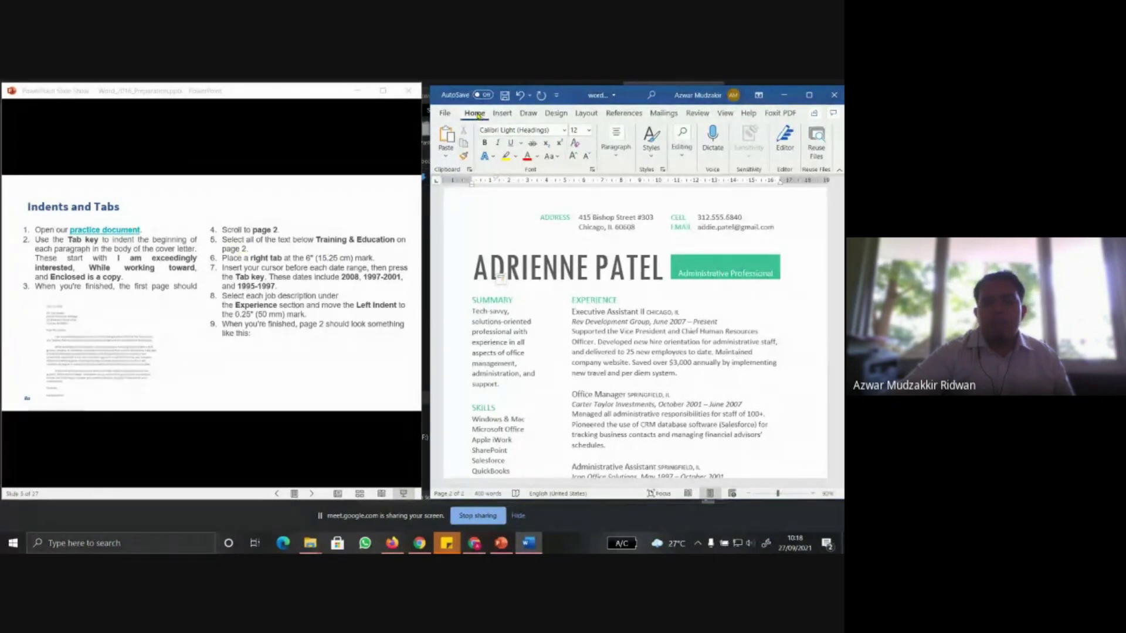
Search the document for 'Training' and place the cursor in the TRAINING & EDUCATION heading
click(682, 146)
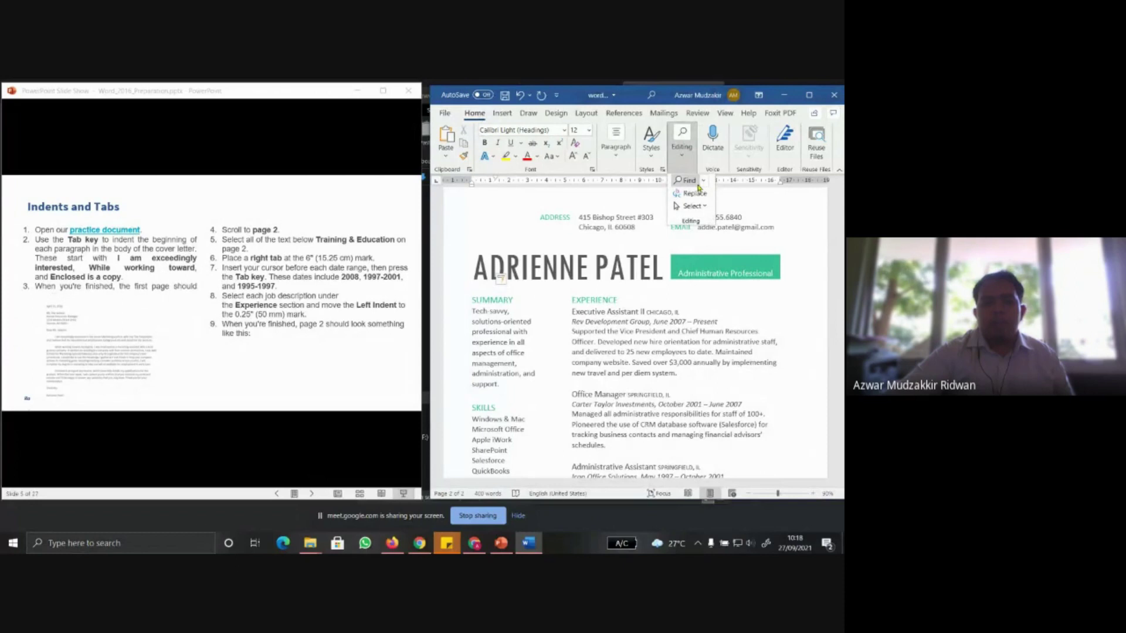
click(687, 182)
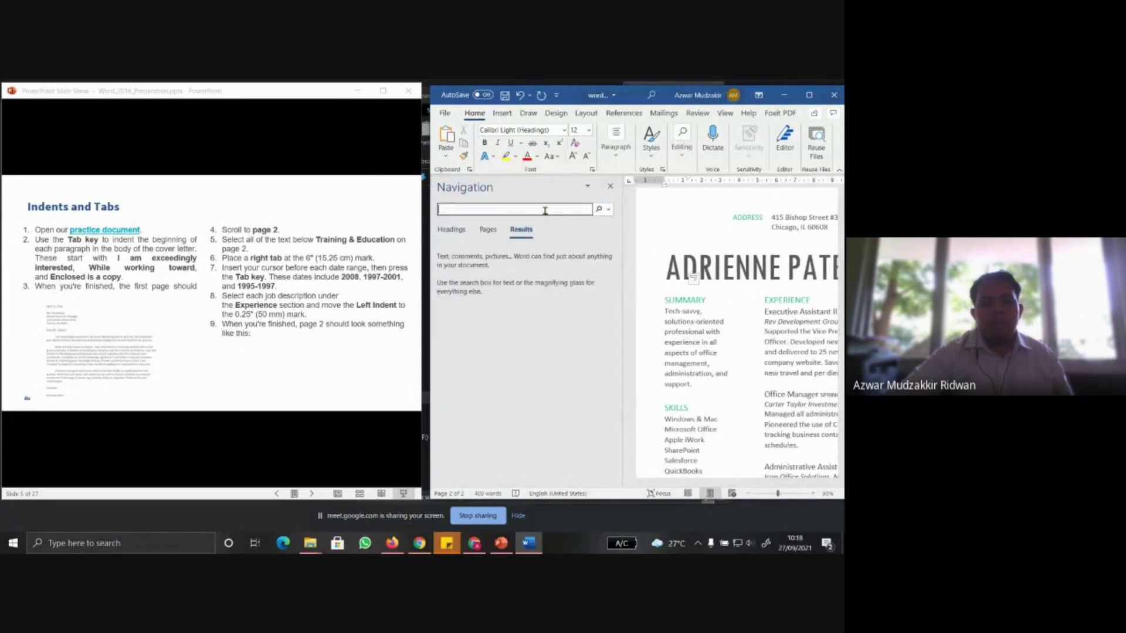
text(Tra)
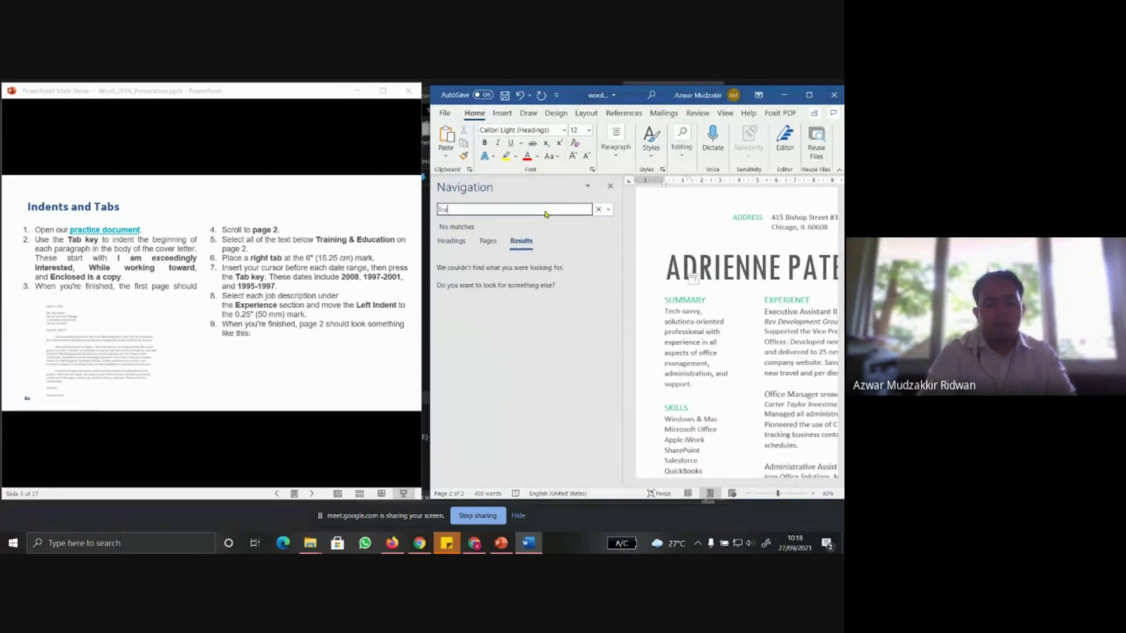
text(ining &)
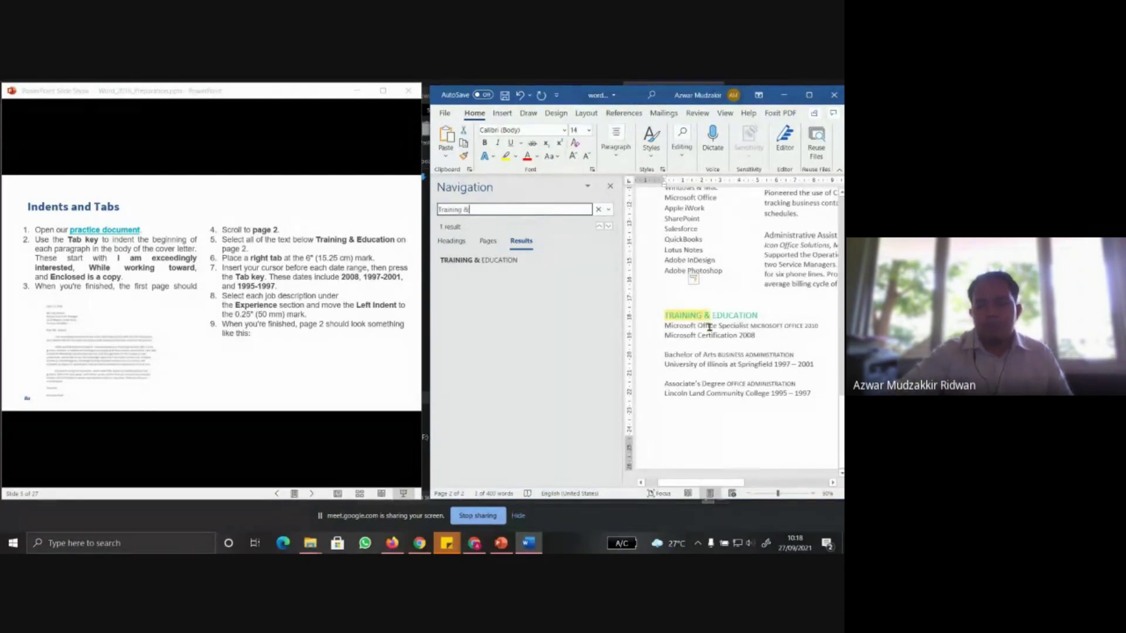
click(610, 186)
scroll(664, 268, down, 10)
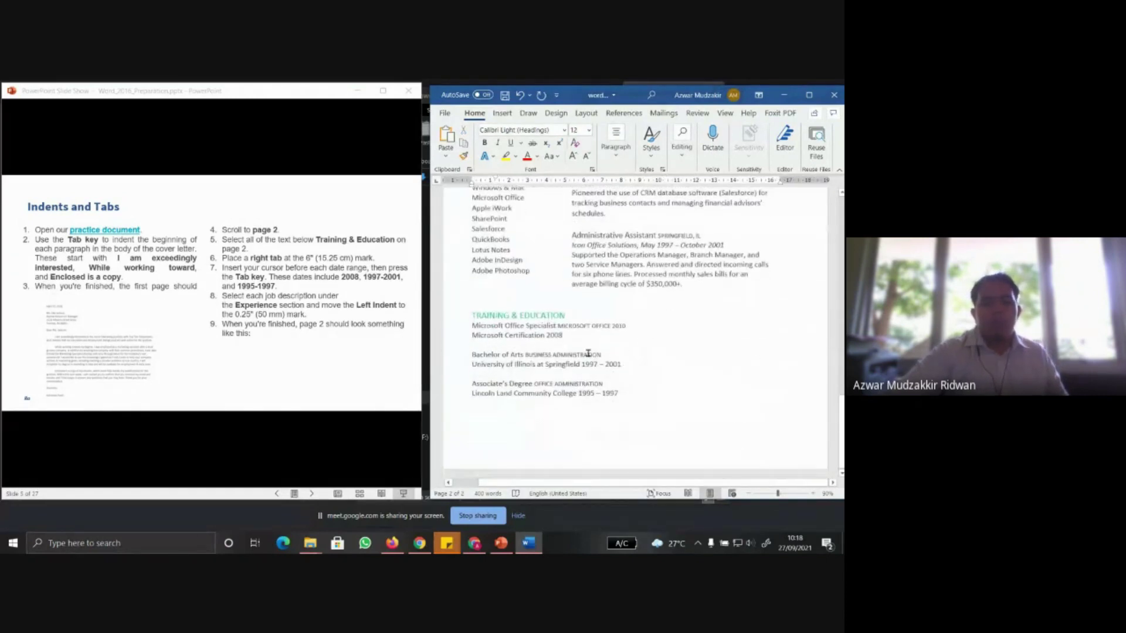
click(499, 318)
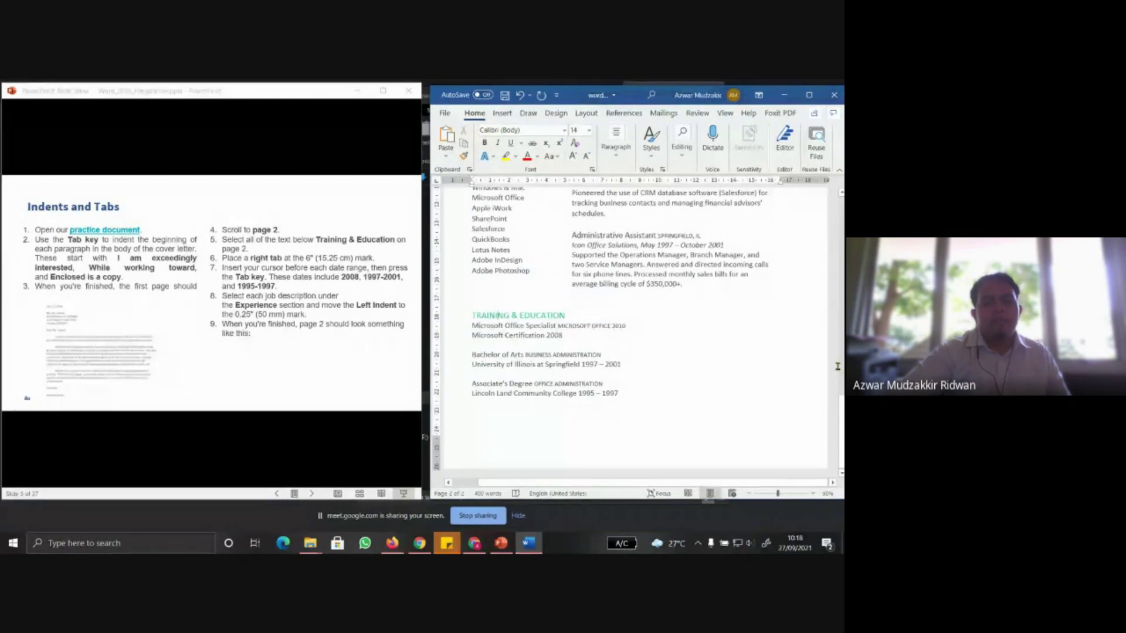
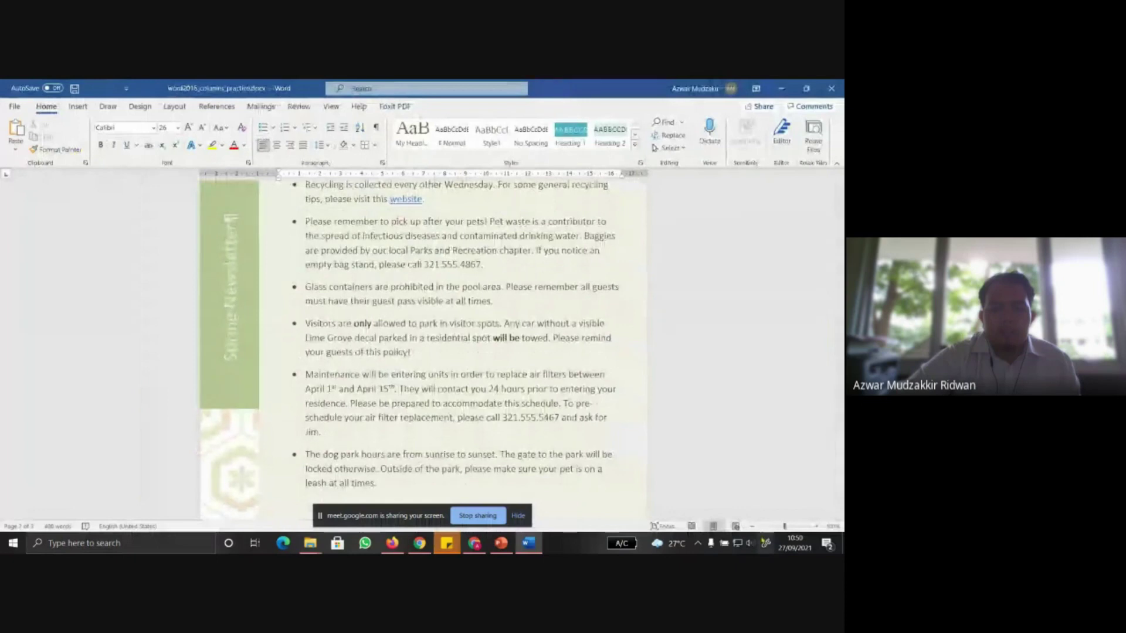
Zoom to 80% and put the six Community Reminders bullets into two columns
click(753, 527)
click(752, 527)
scroll(554, 416, up, 1)
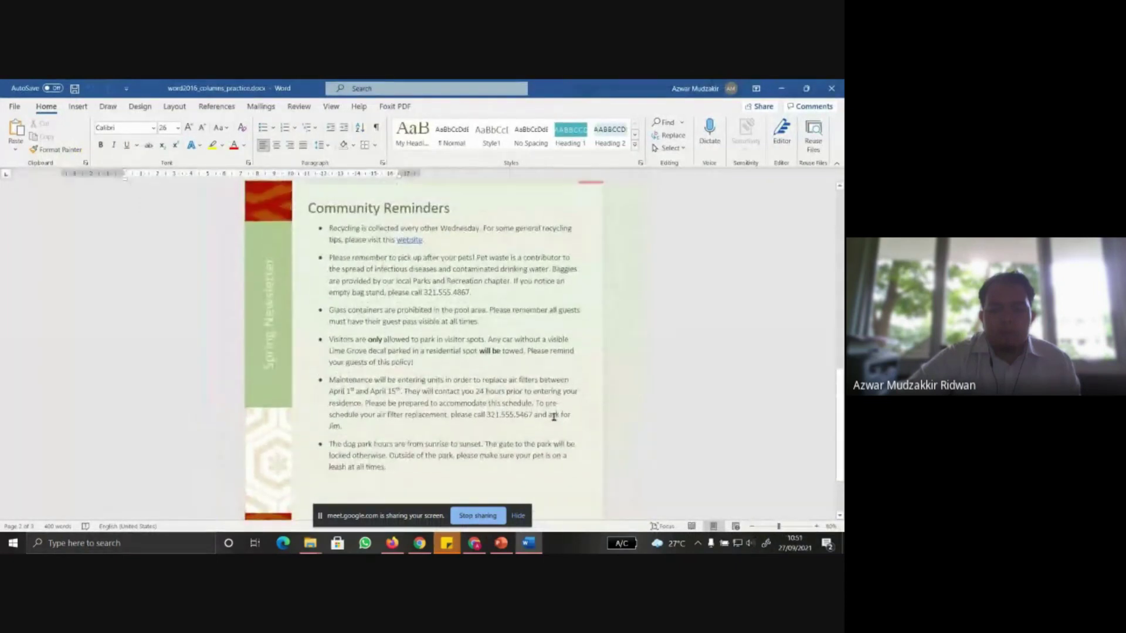
drag(406, 465, 330, 229)
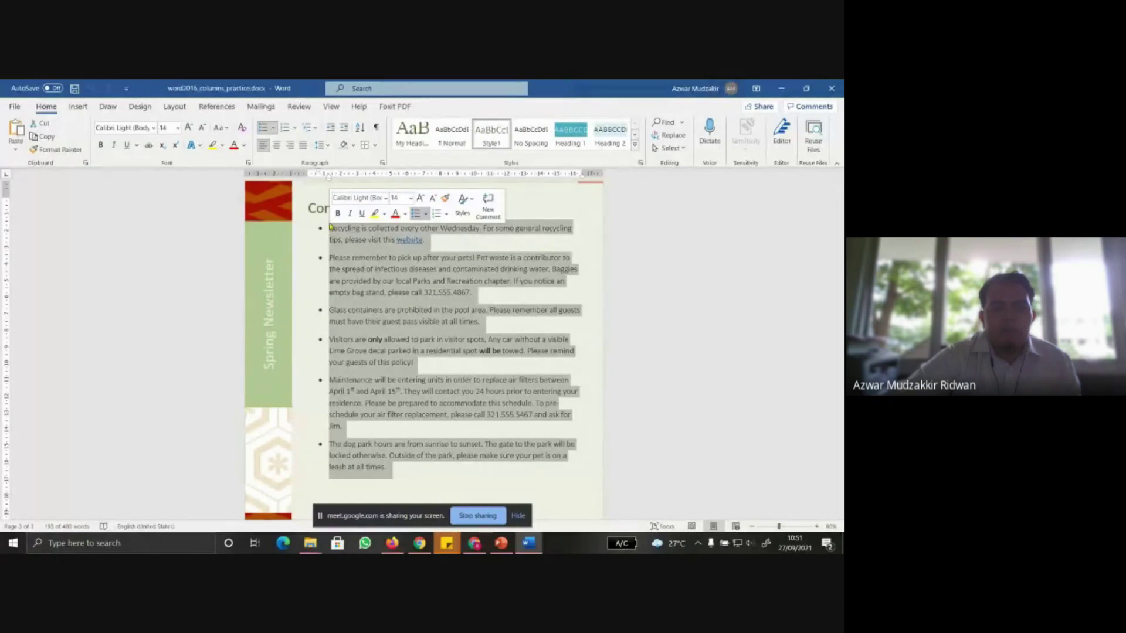
click(174, 107)
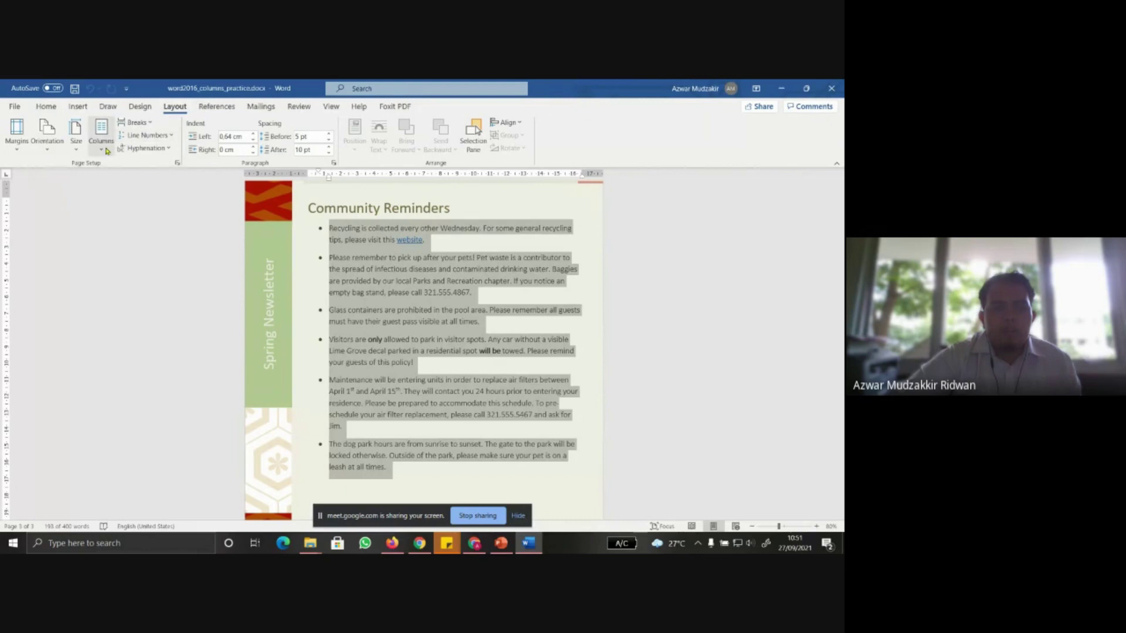
click(103, 147)
click(105, 197)
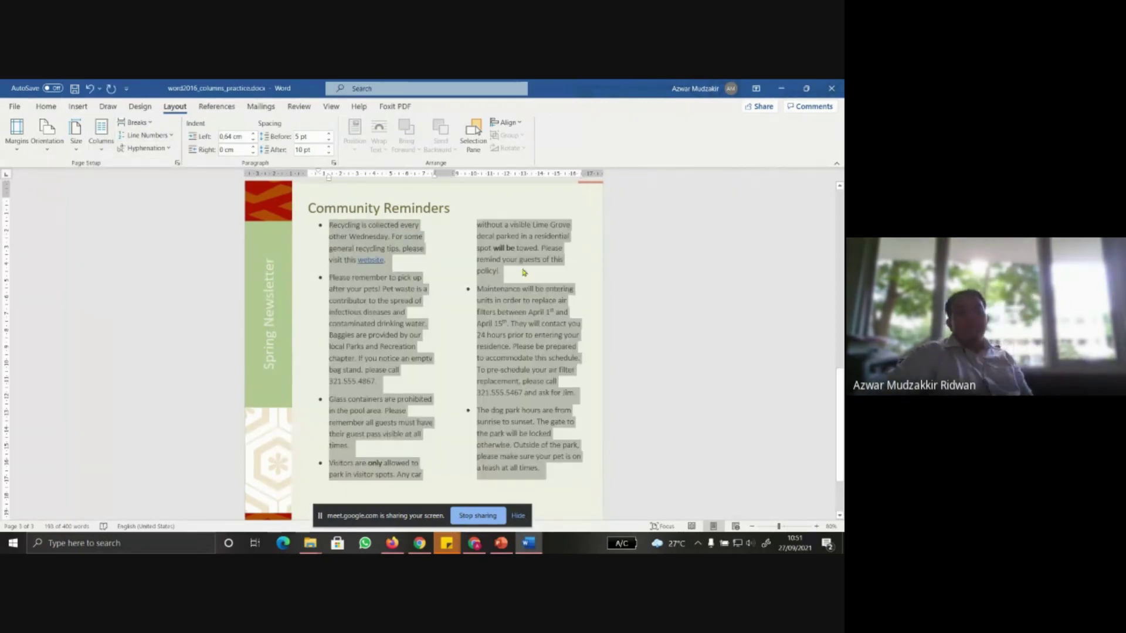
Undo and redo the columns, try three columns, then settle back on two
click(90, 91)
click(111, 88)
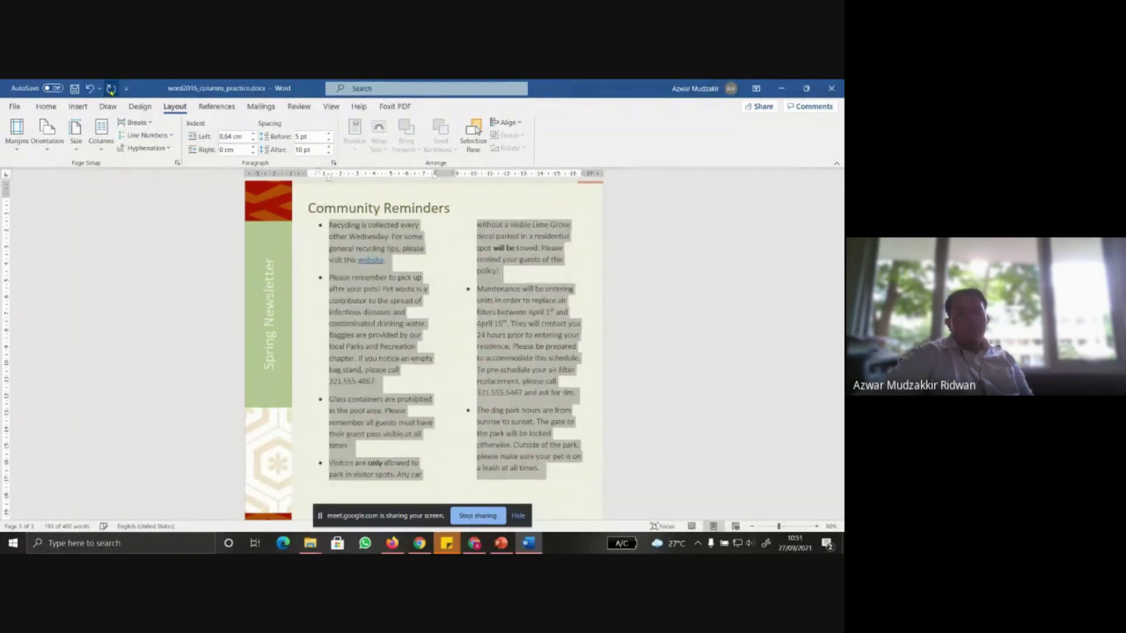
click(101, 133)
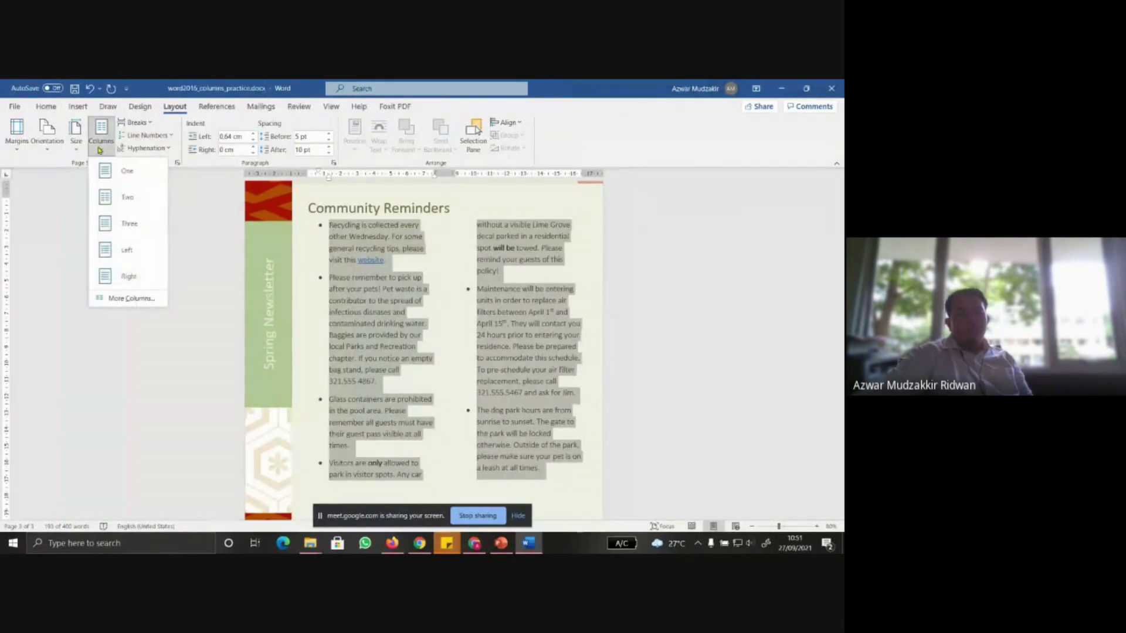
click(109, 197)
click(108, 153)
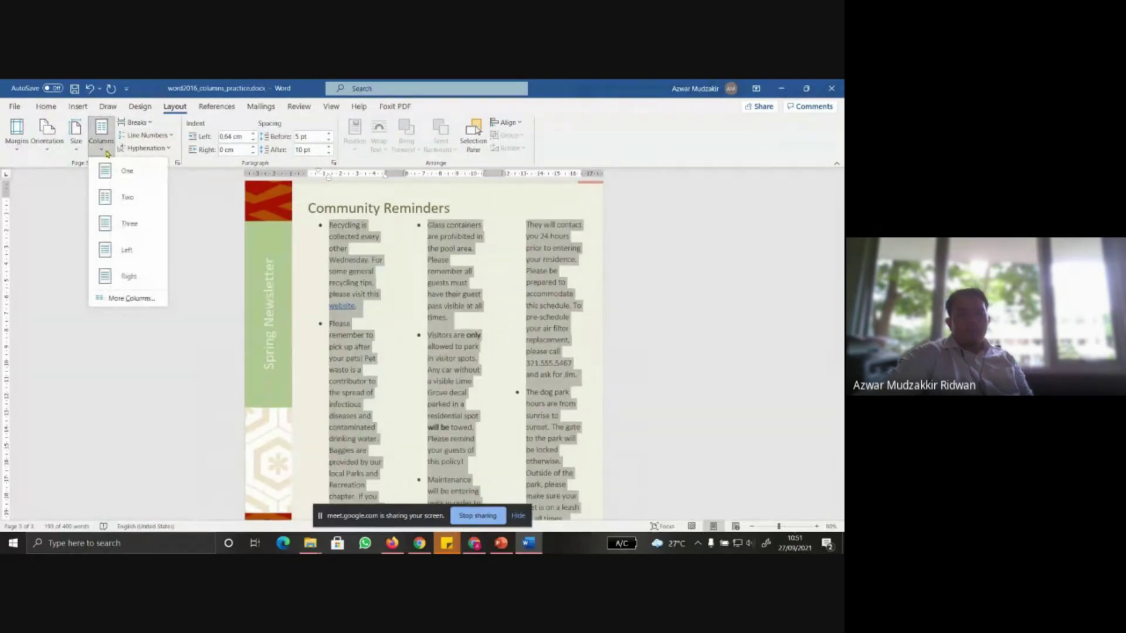
click(107, 153)
click(107, 153)
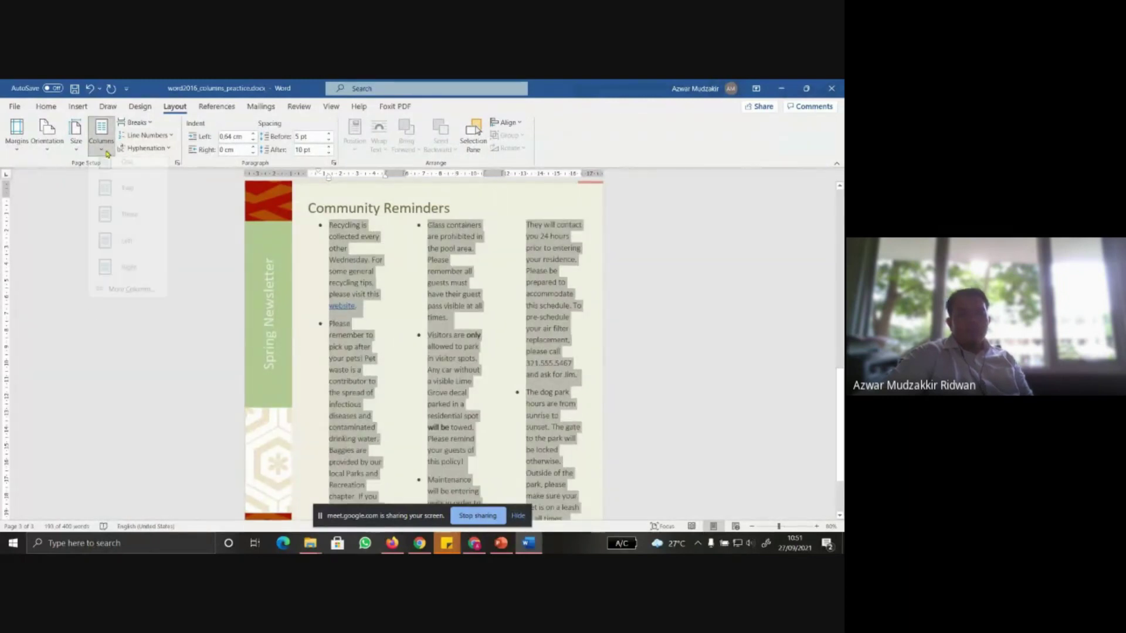
click(119, 197)
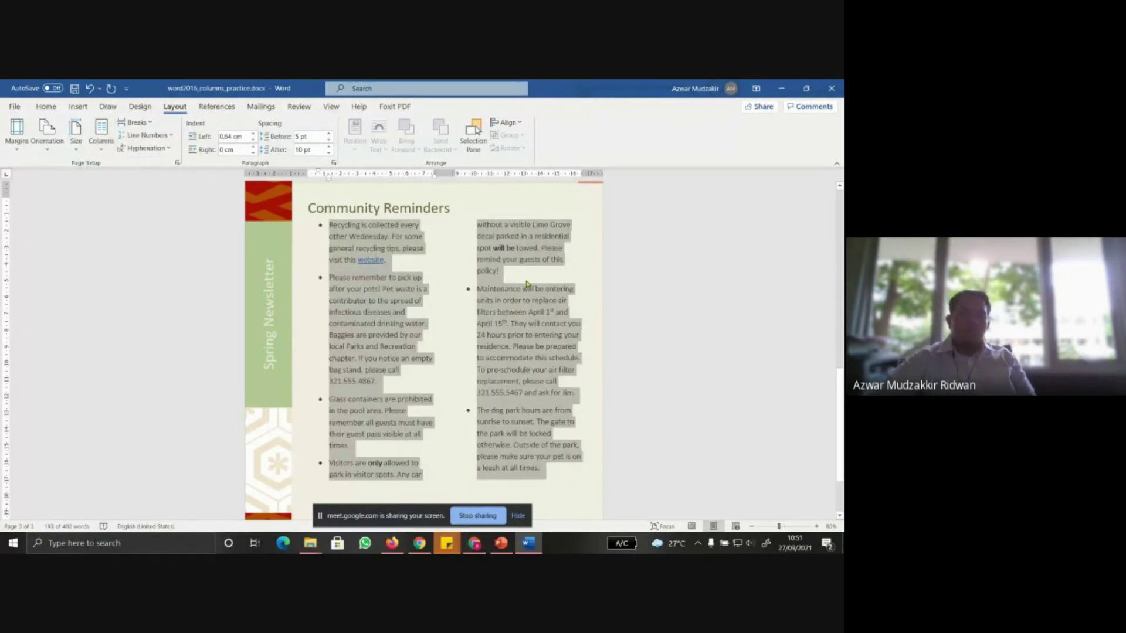
Admit the waiting participant to the meeting and review the Columns instruction slide
click(475, 543)
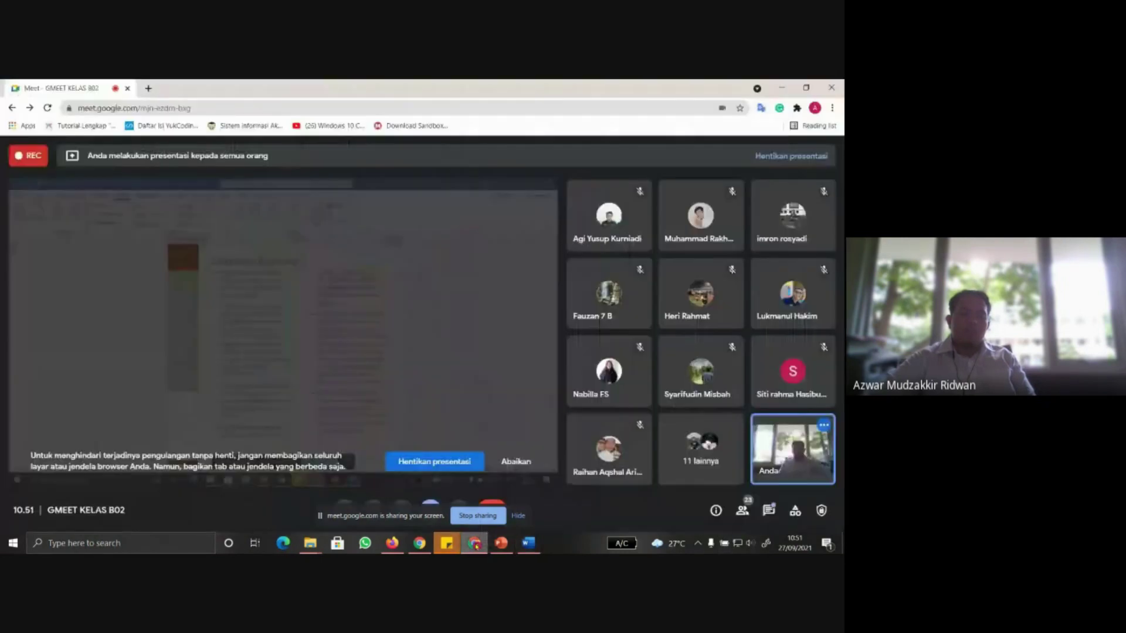
click(524, 203)
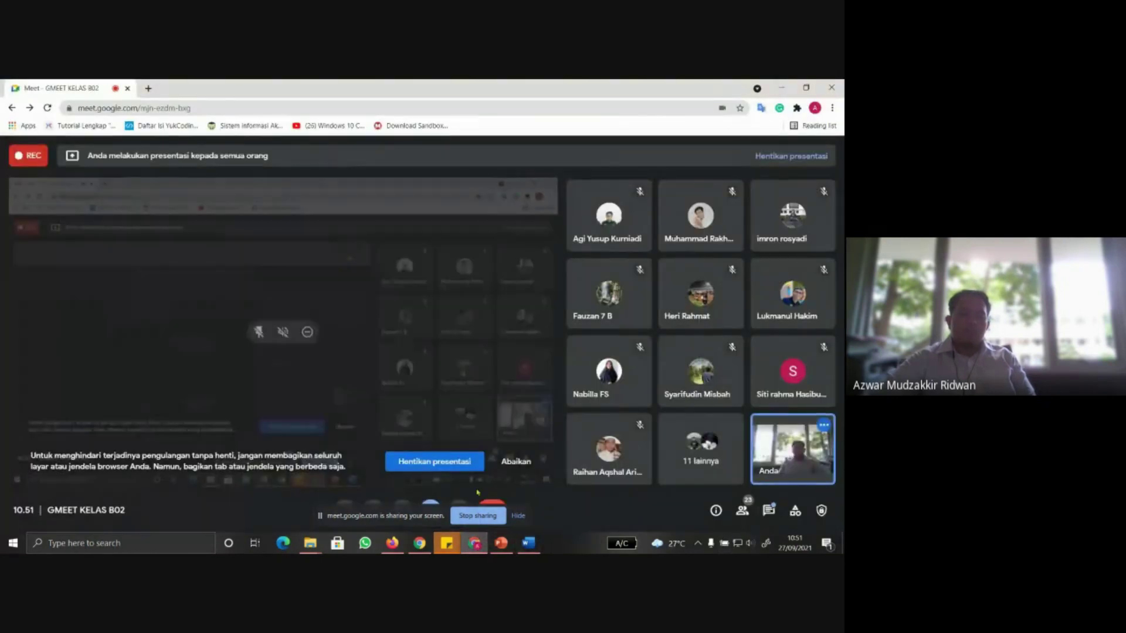
click(503, 545)
click(529, 543)
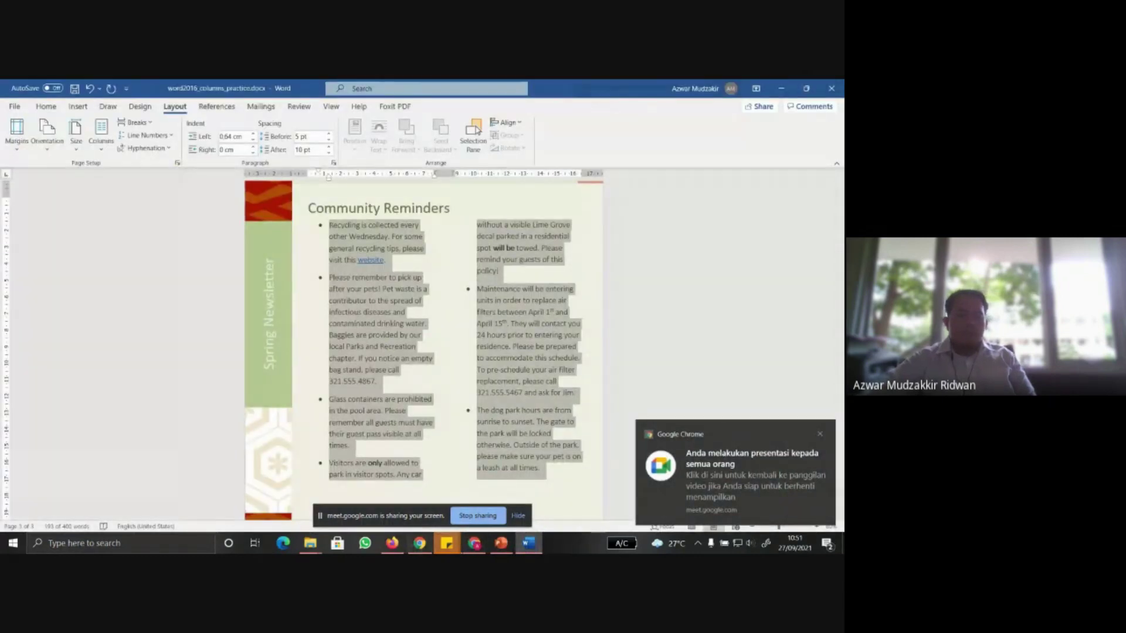
click(501, 543)
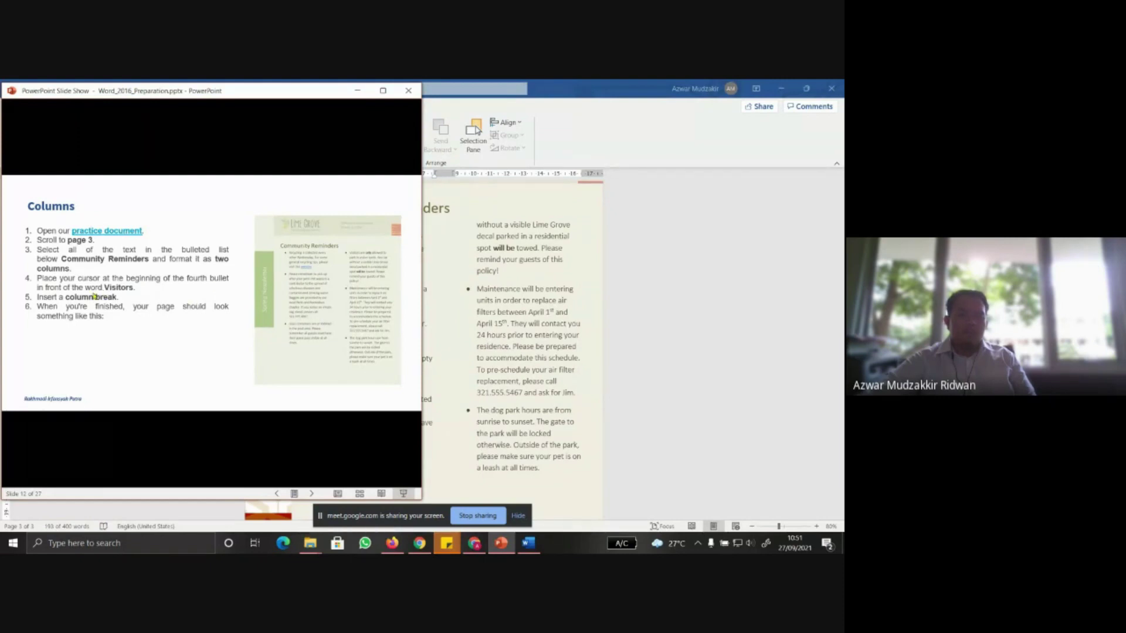
click(459, 340)
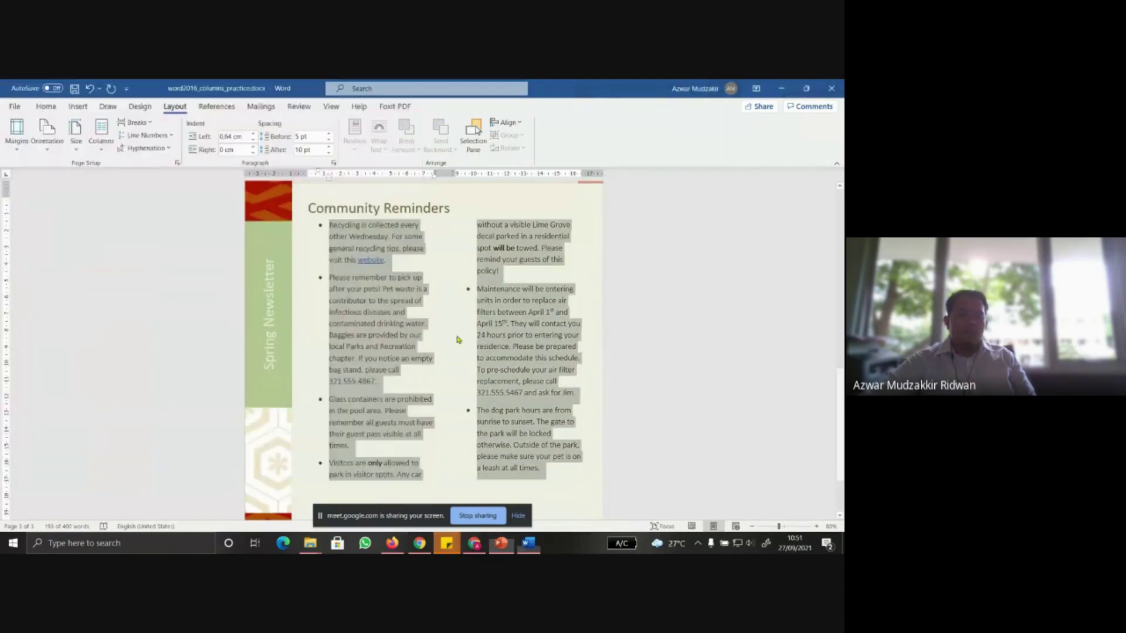
Place the insertion point just before 'Visitors' at the start of the fourth bullet
scroll(412, 288, down, 1)
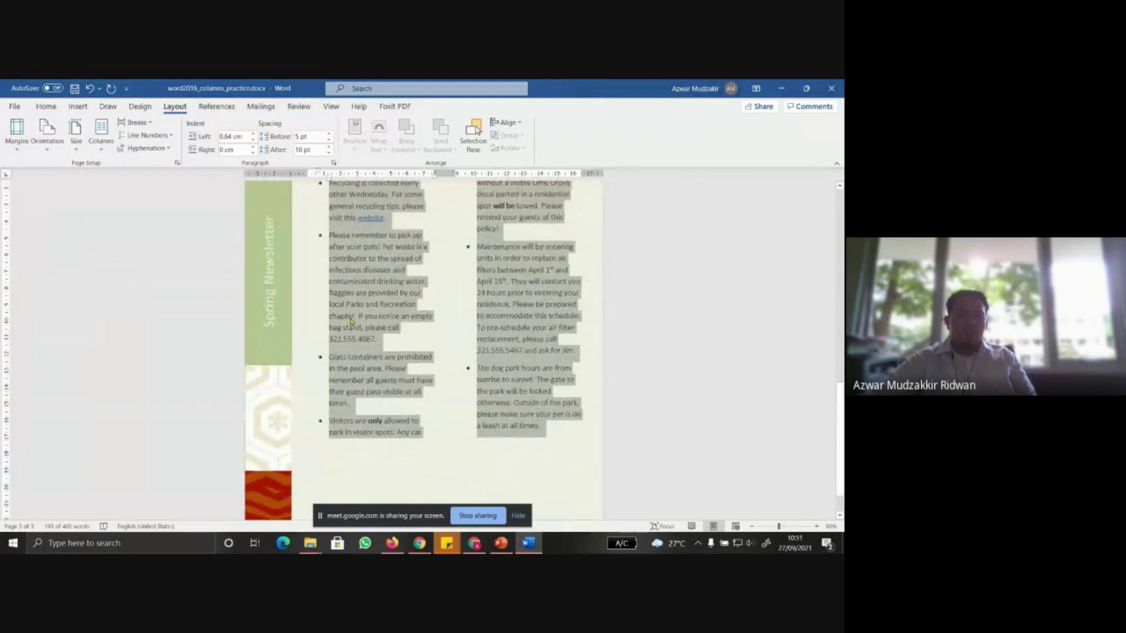
scroll(350, 321, down, 1)
click(354, 421)
click(329, 401)
click(501, 543)
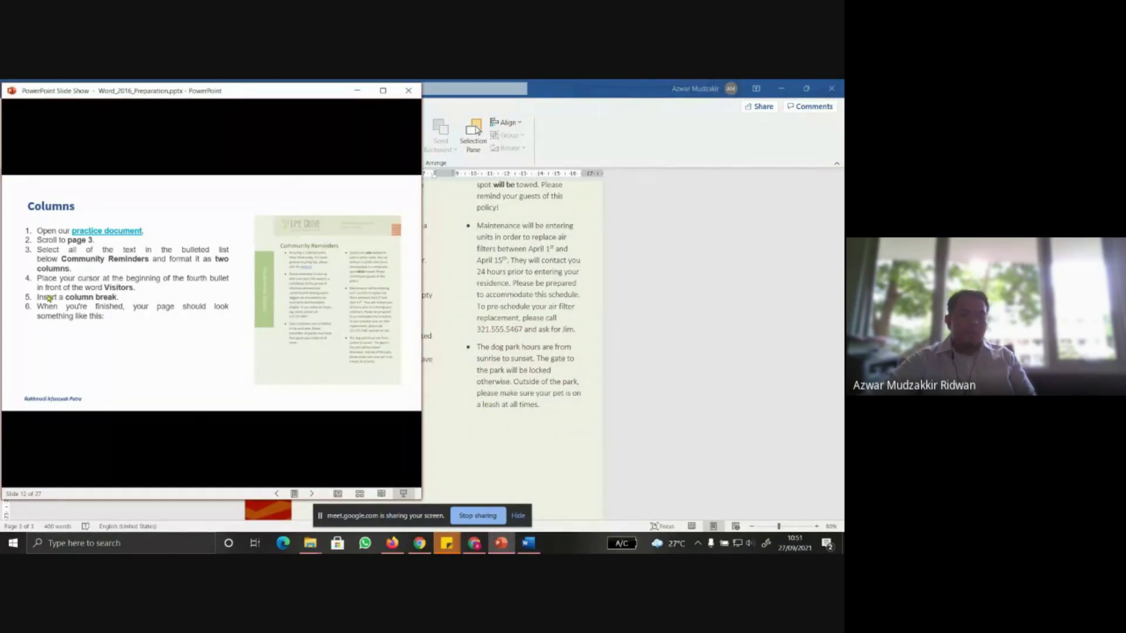
key(alt+Tab)
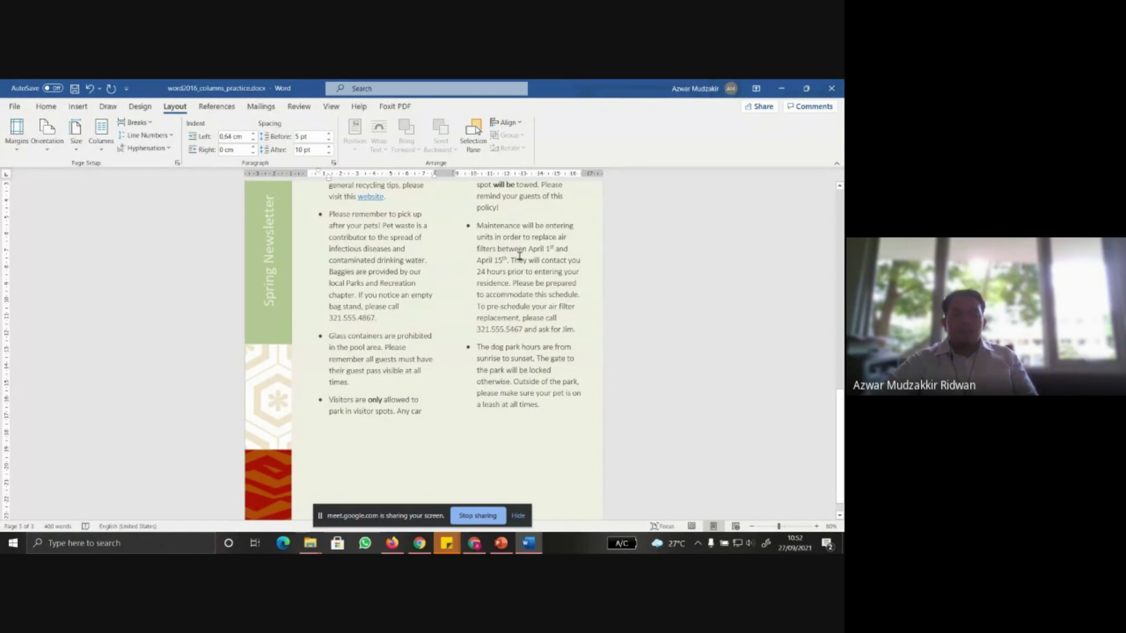
scroll(473, 257, up, 2)
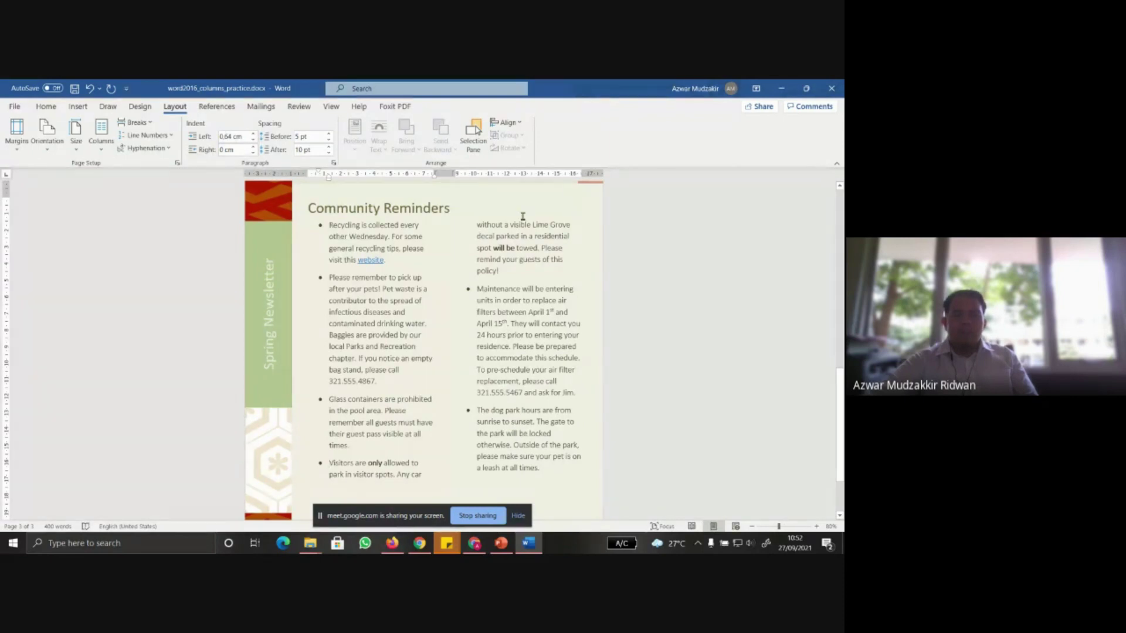
Insert a column break so the Visitors bullet starts the second column
click(330, 462)
click(135, 122)
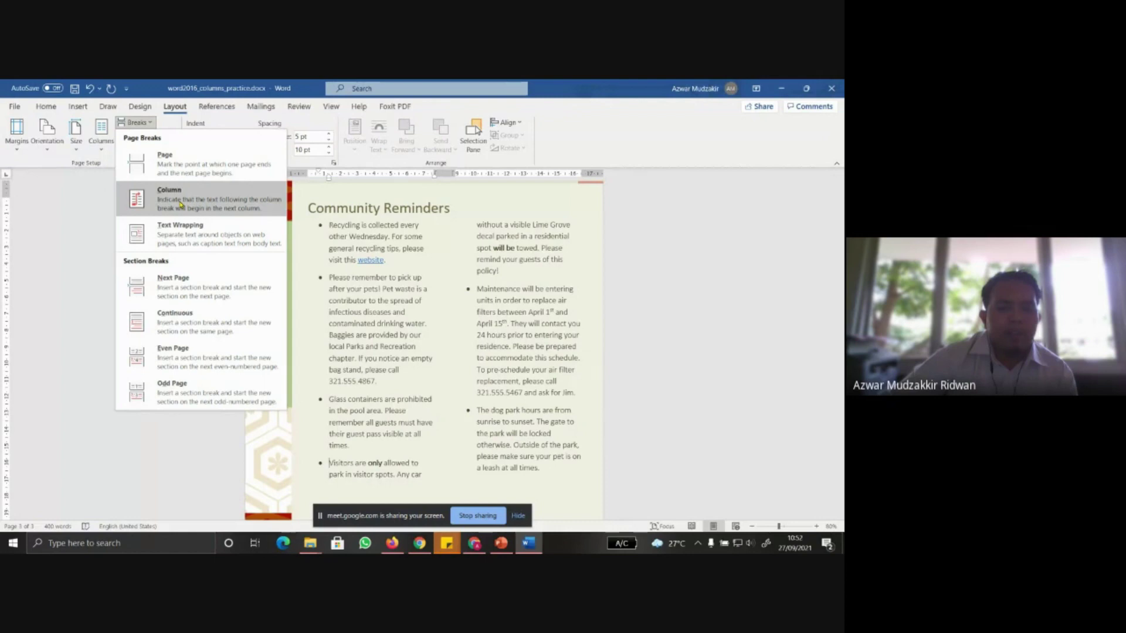
click(181, 204)
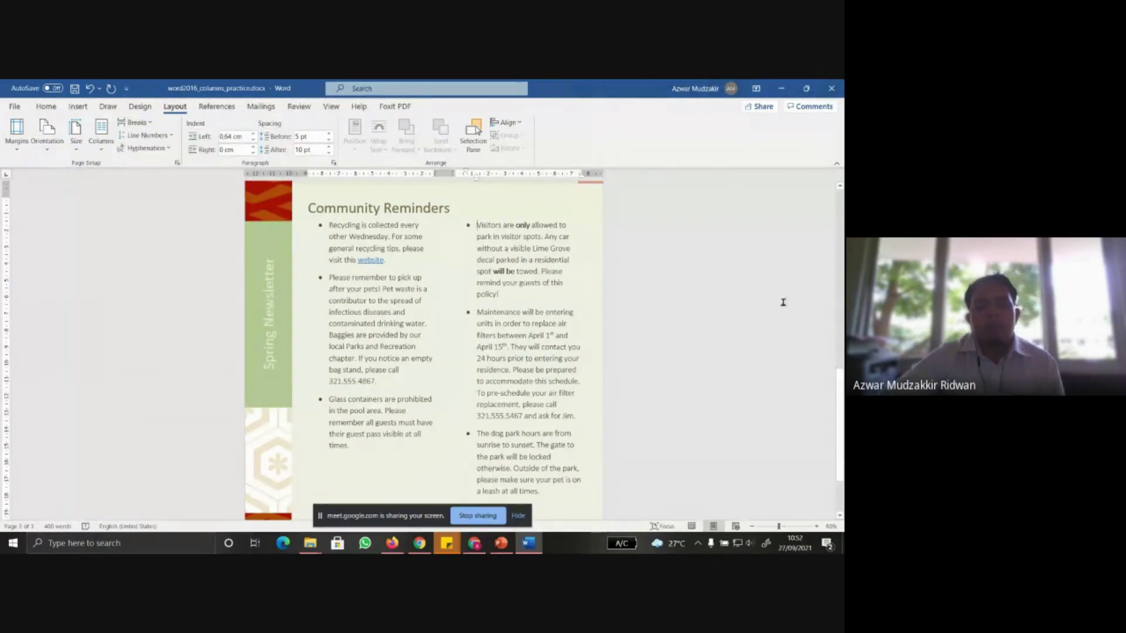
scroll(671, 356, down, 2)
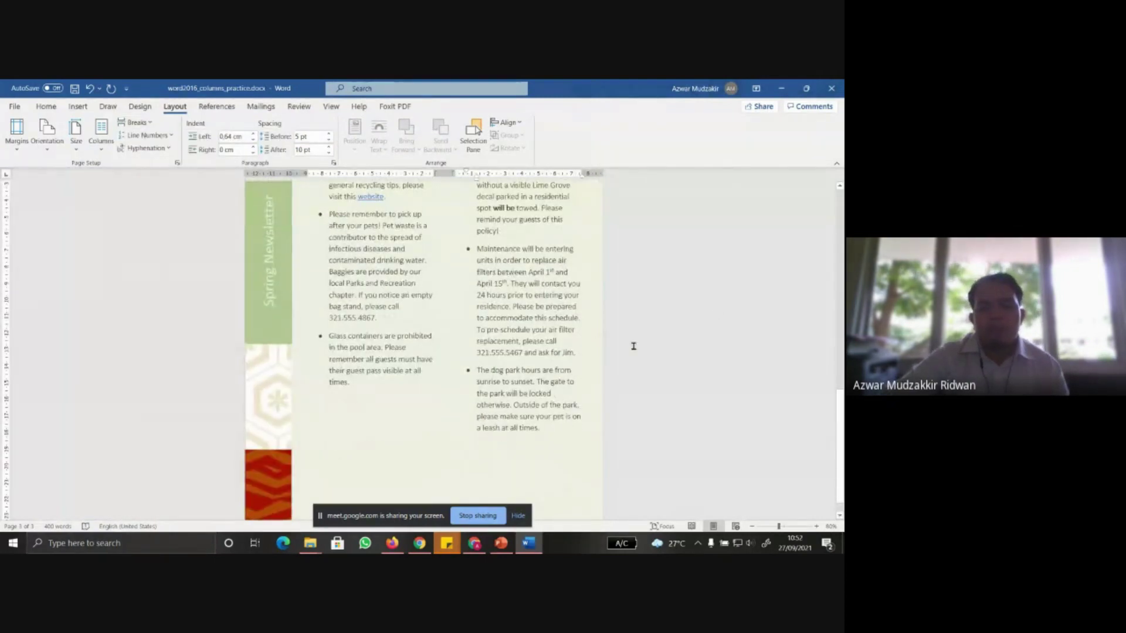
Compare the result with the instruction slide, then close the Word document
click(506, 548)
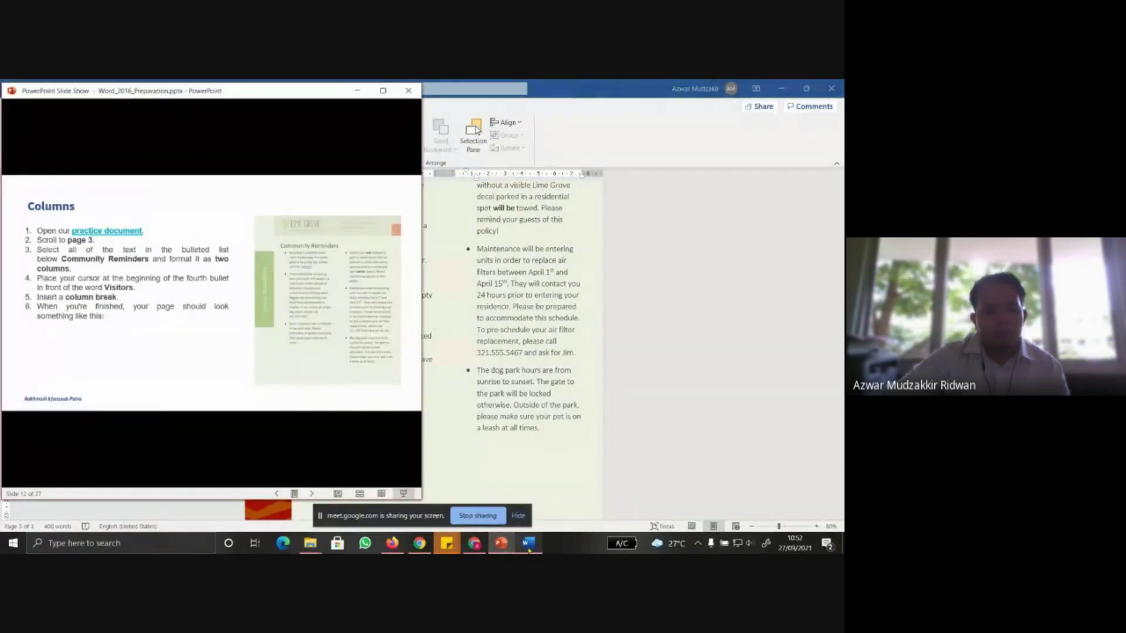
click(528, 544)
click(502, 543)
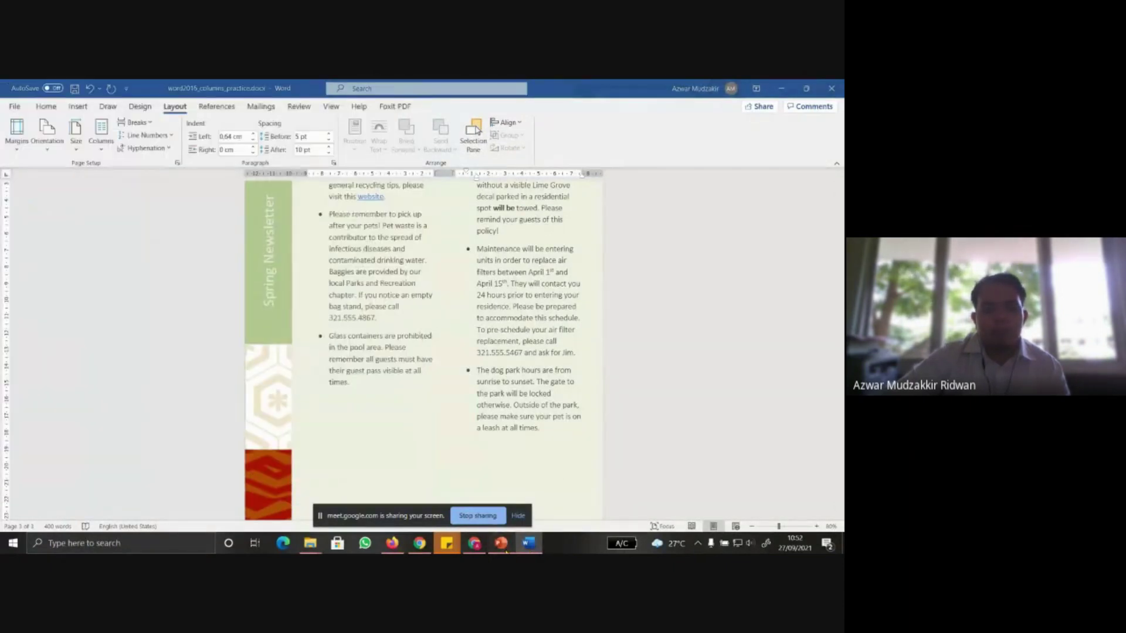
click(667, 241)
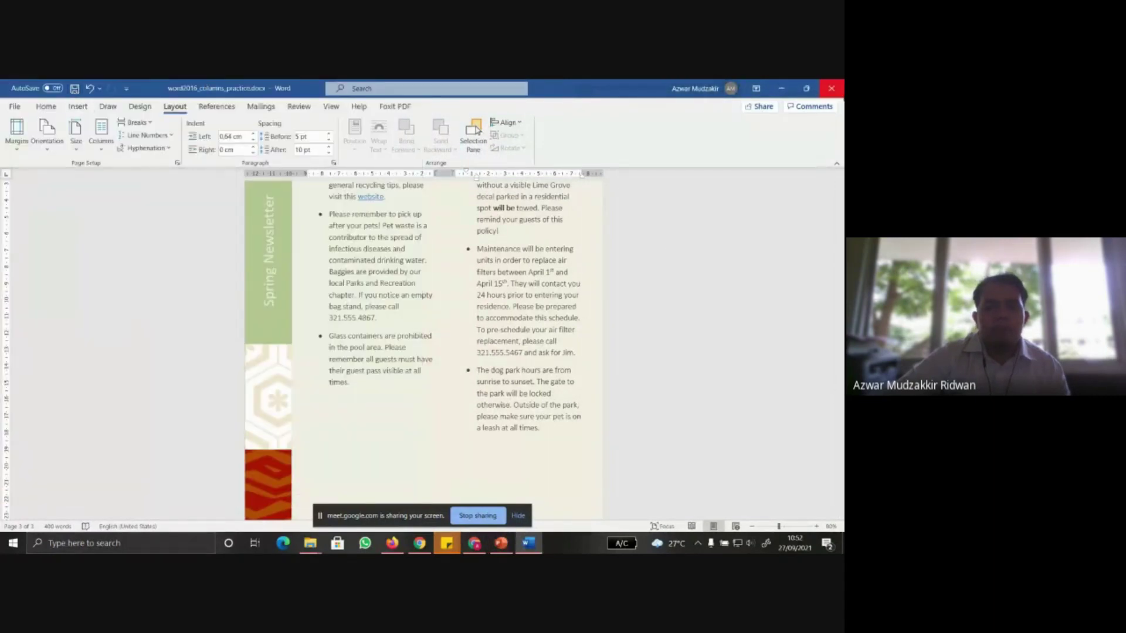
click(832, 88)
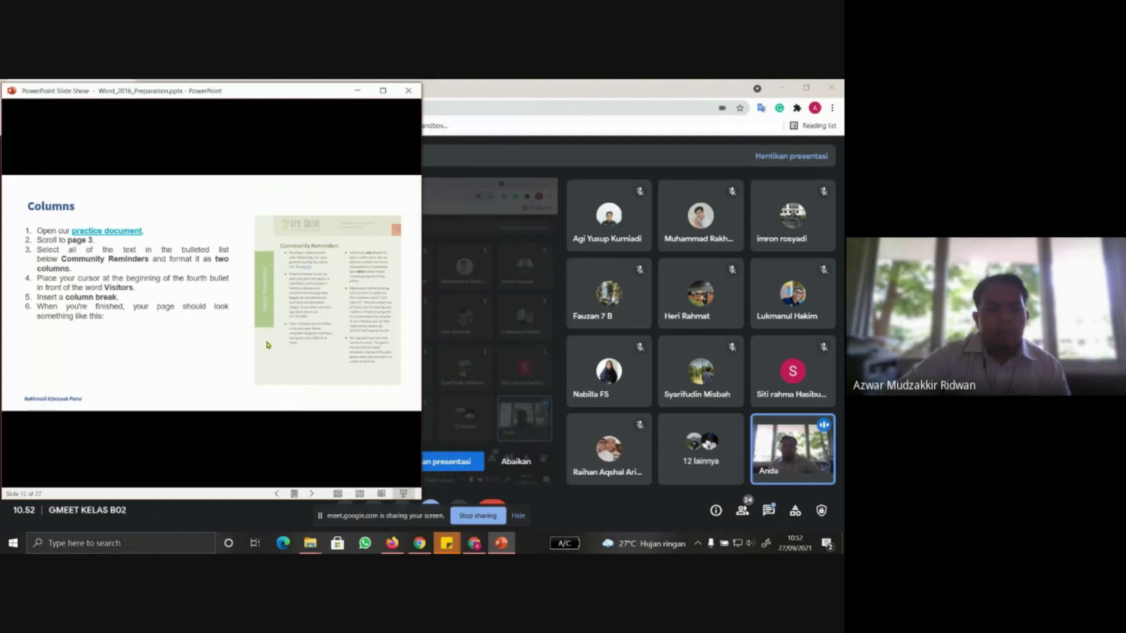
Advance the slide show to the Headers and Footers practice slide
click(267, 344)
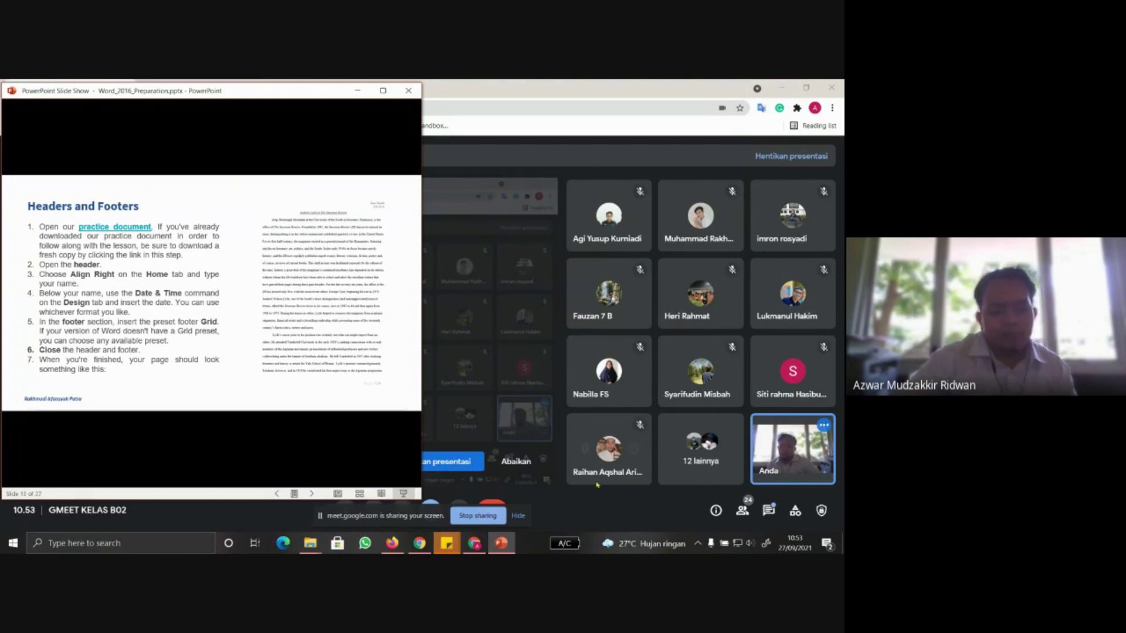
mouse_move(503, 548)
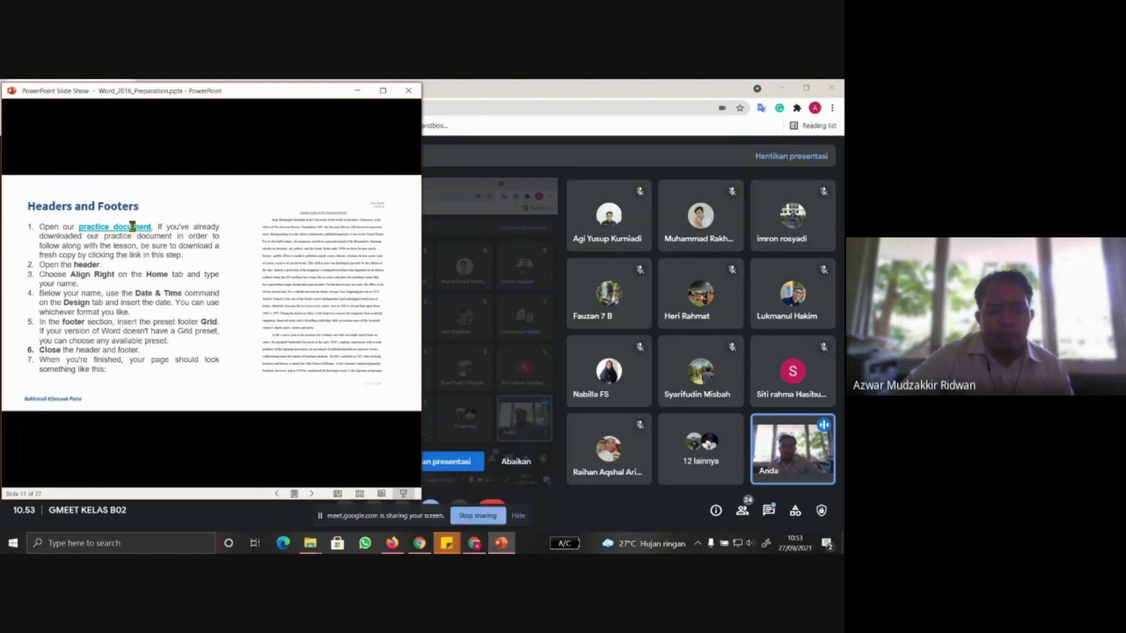
Download word2016_headersfooters_practice.docx, open it in Word and enable editing
click(115, 227)
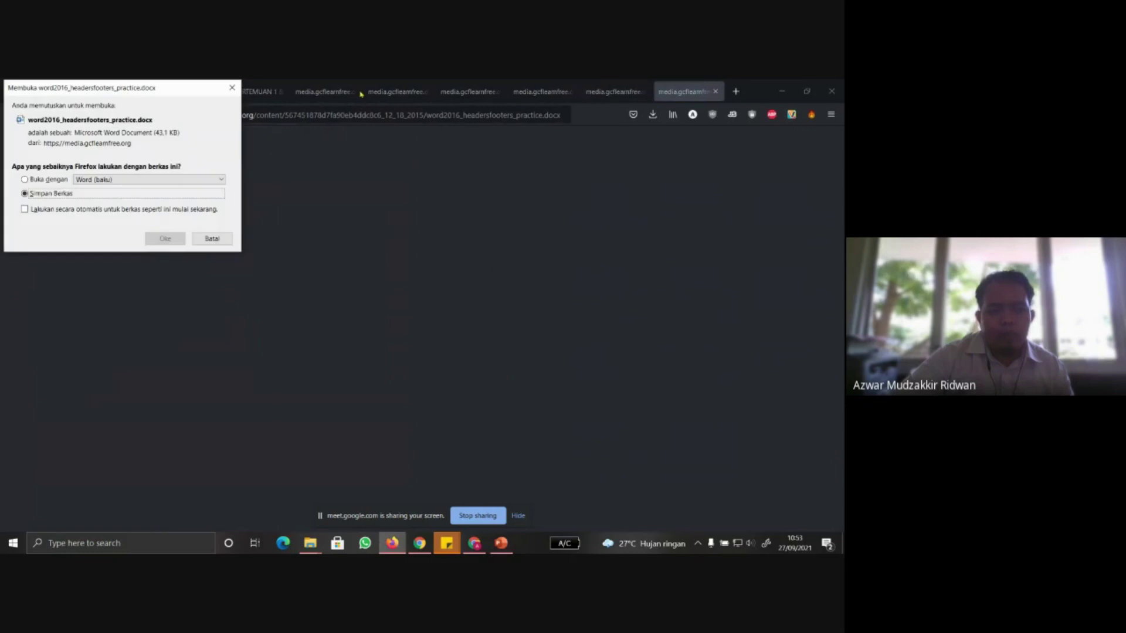
click(170, 245)
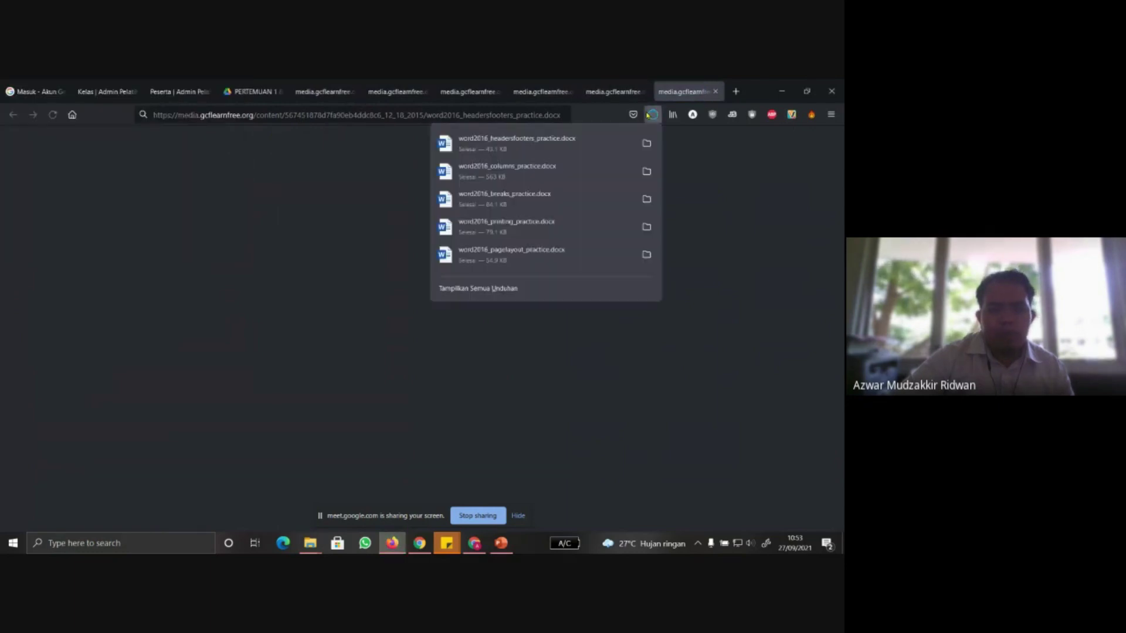
click(588, 137)
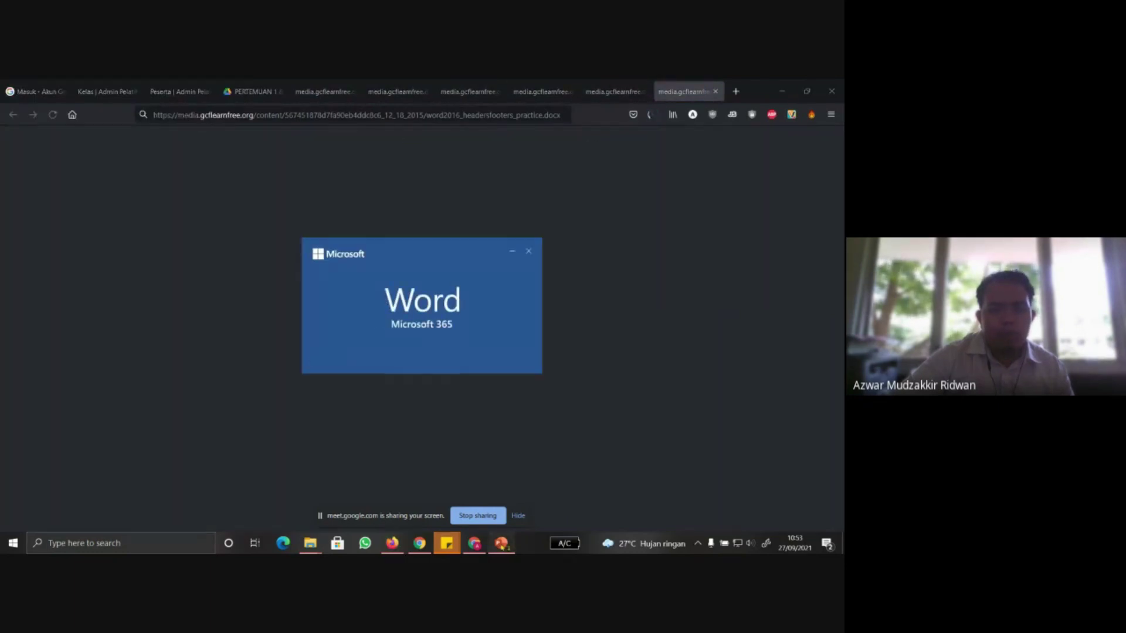
click(448, 123)
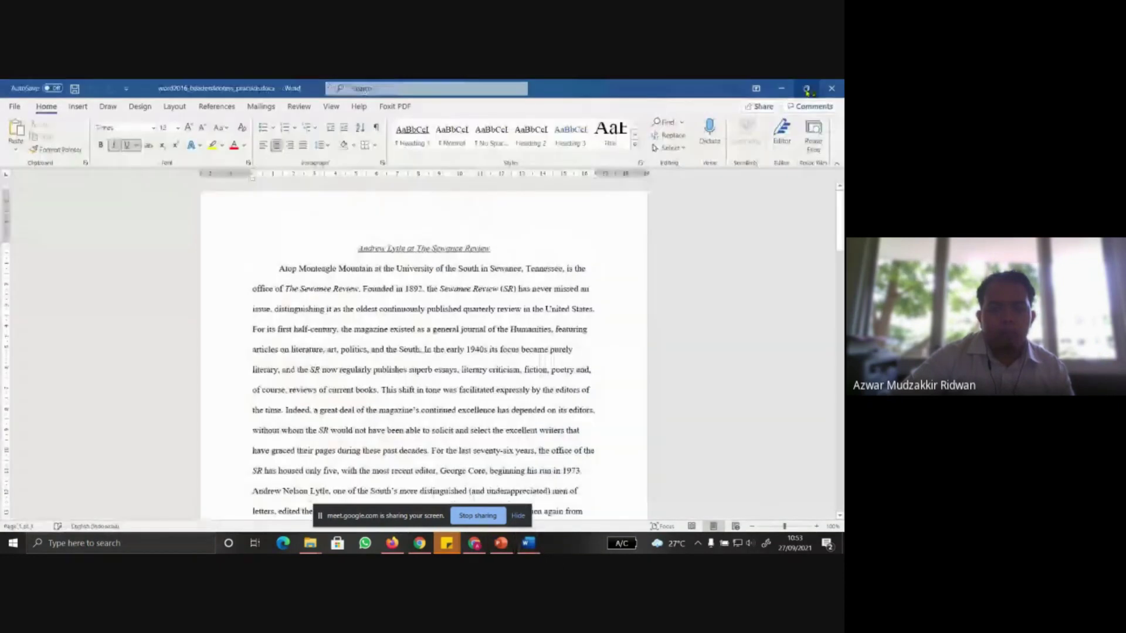
Restore Word to the right half of the screen and test opening the header area
click(807, 88)
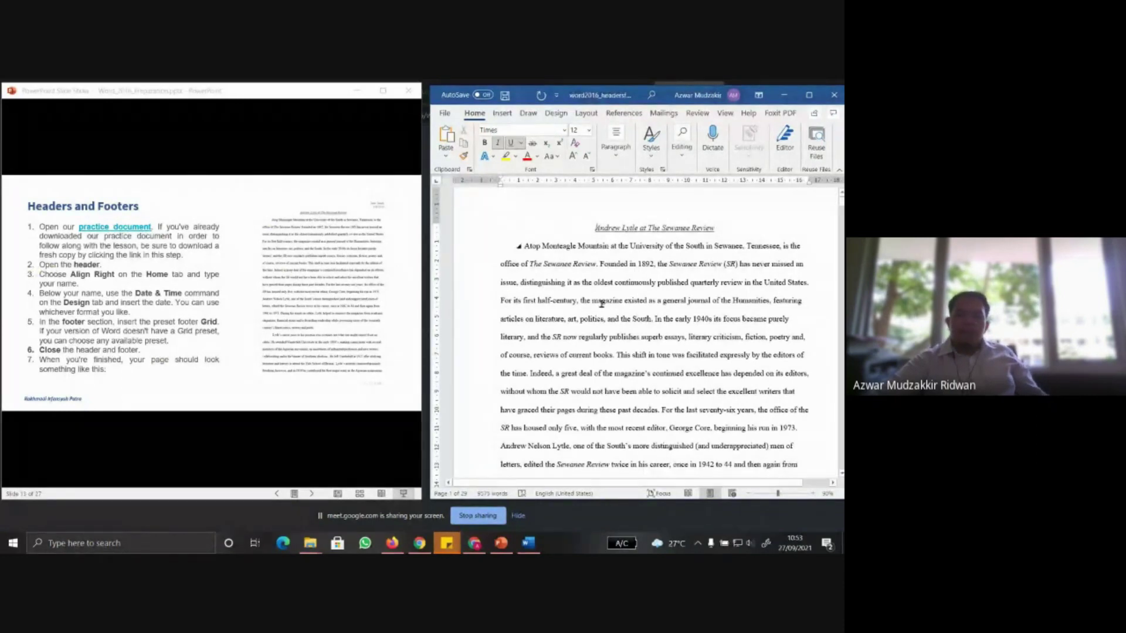
scroll(601, 303, up, 1)
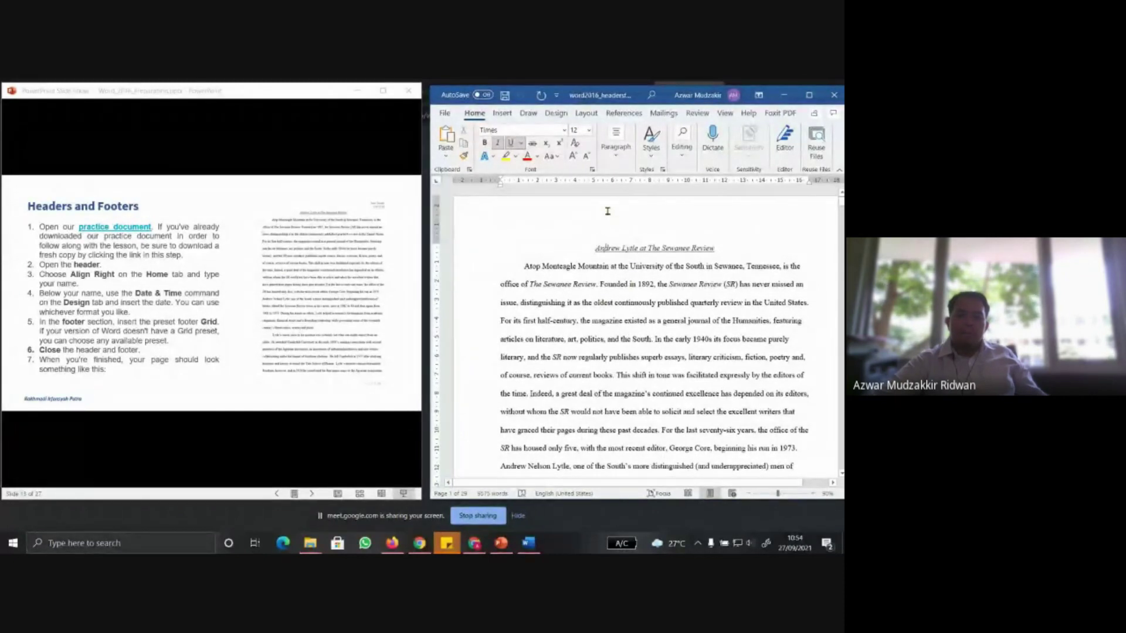
double_click(607, 211)
double_click(584, 289)
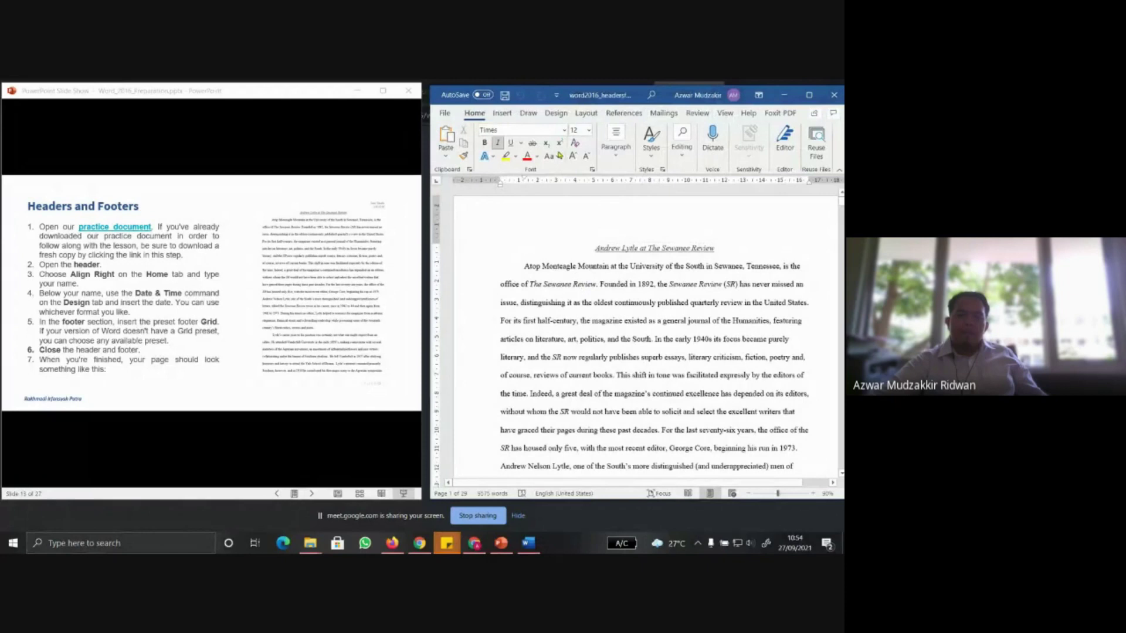
Show the built-in header designs from the Insert Header & Footer options
click(502, 113)
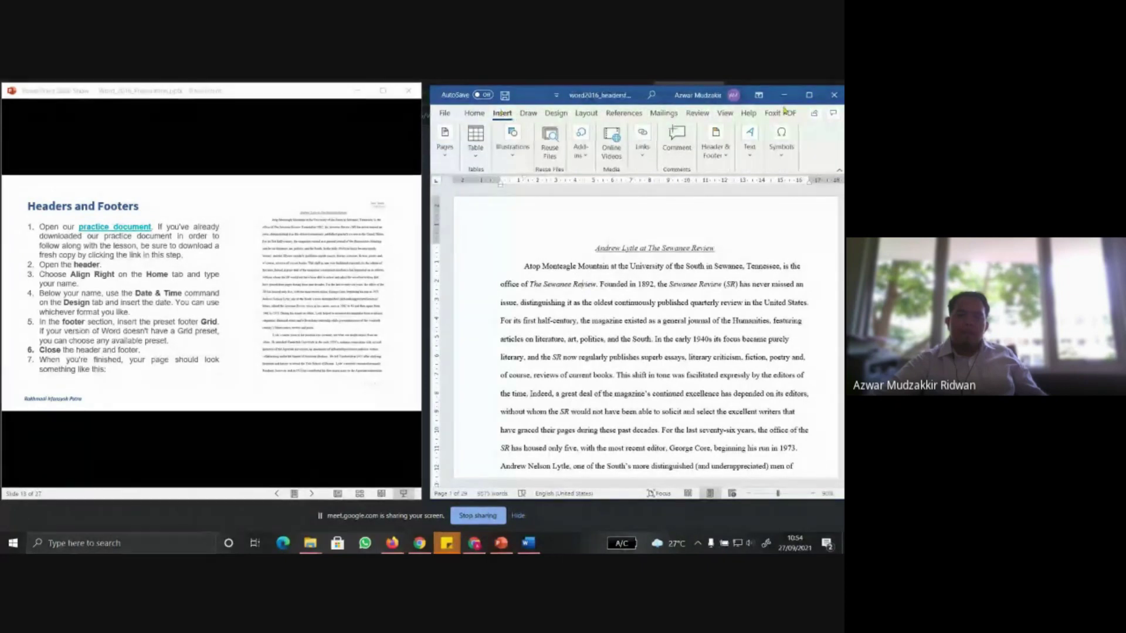
click(716, 144)
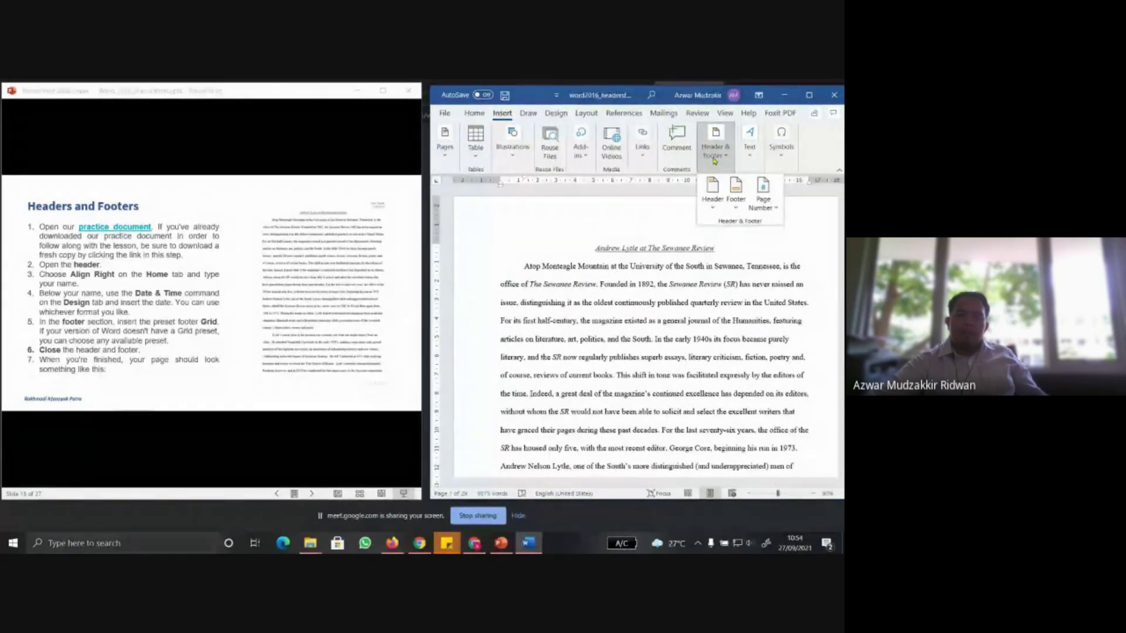
click(713, 187)
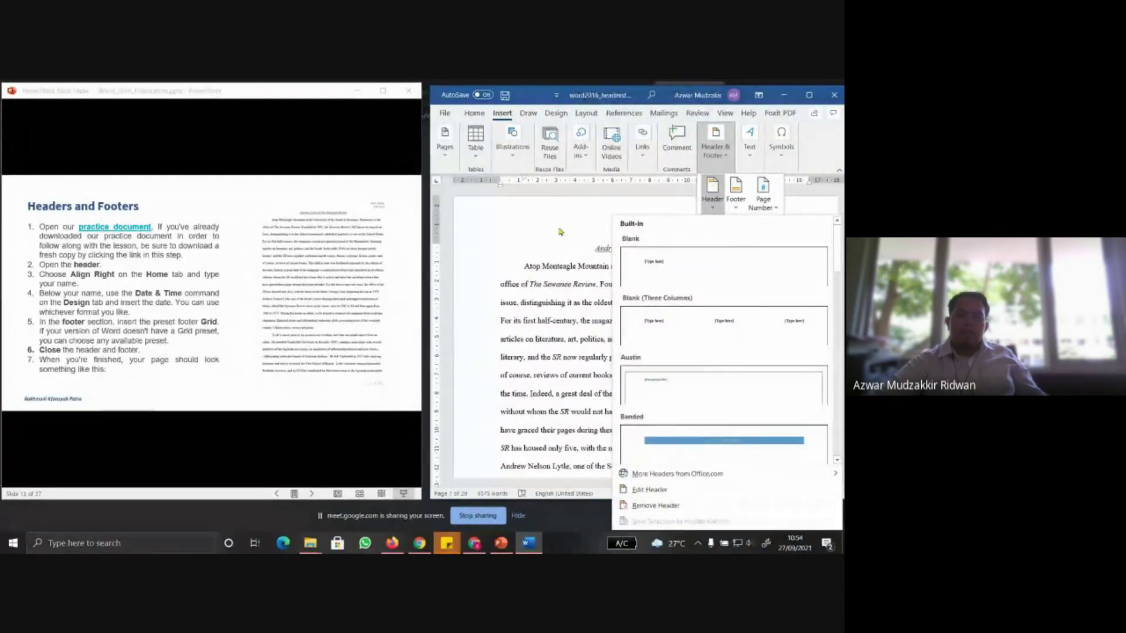
Edit the header, right-align it, and type the author's full name
click(650, 490)
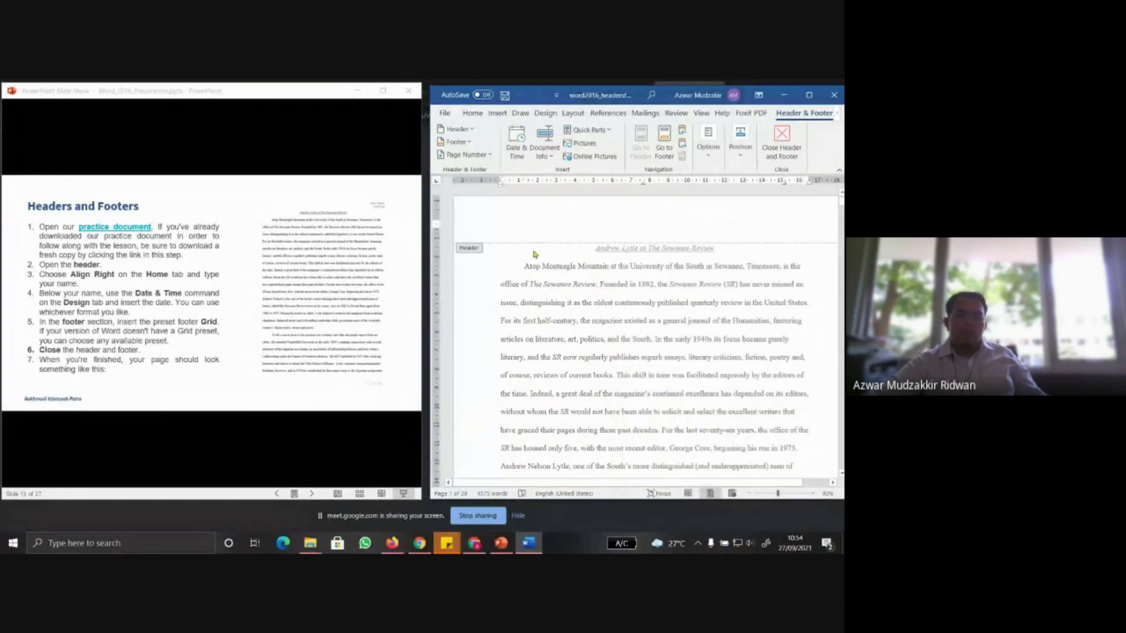
double_click(528, 295)
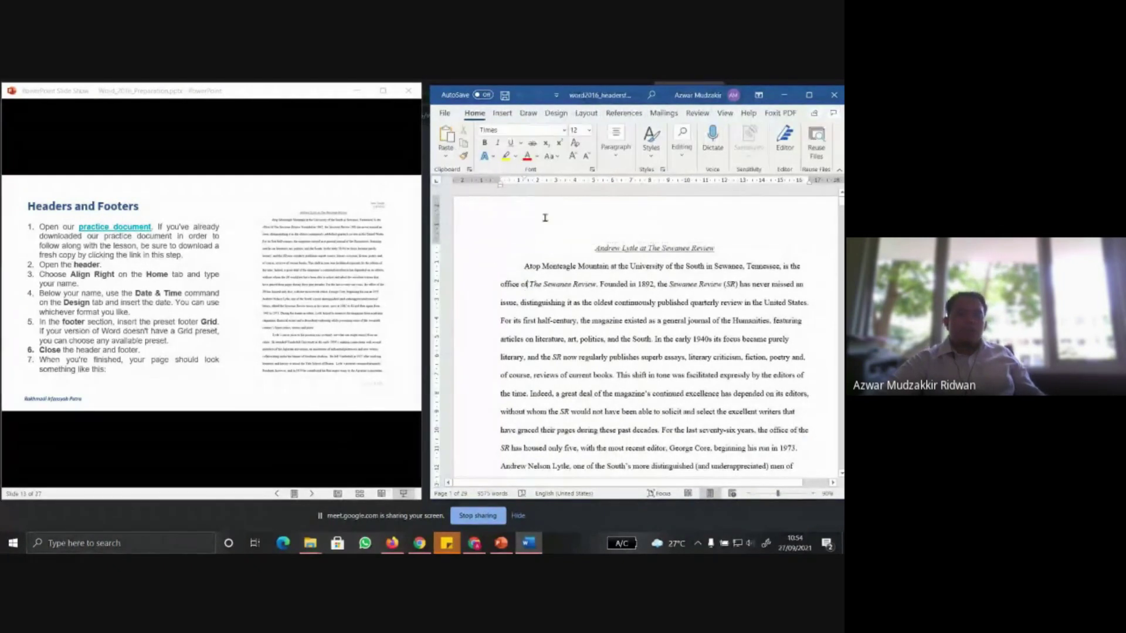
double_click(545, 218)
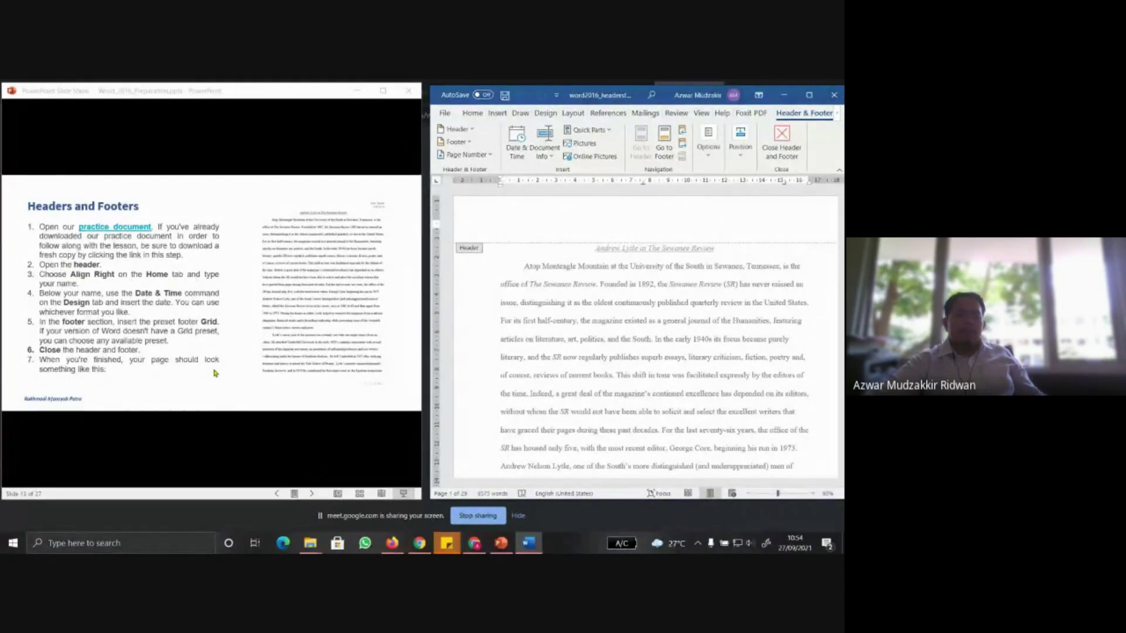
click(473, 113)
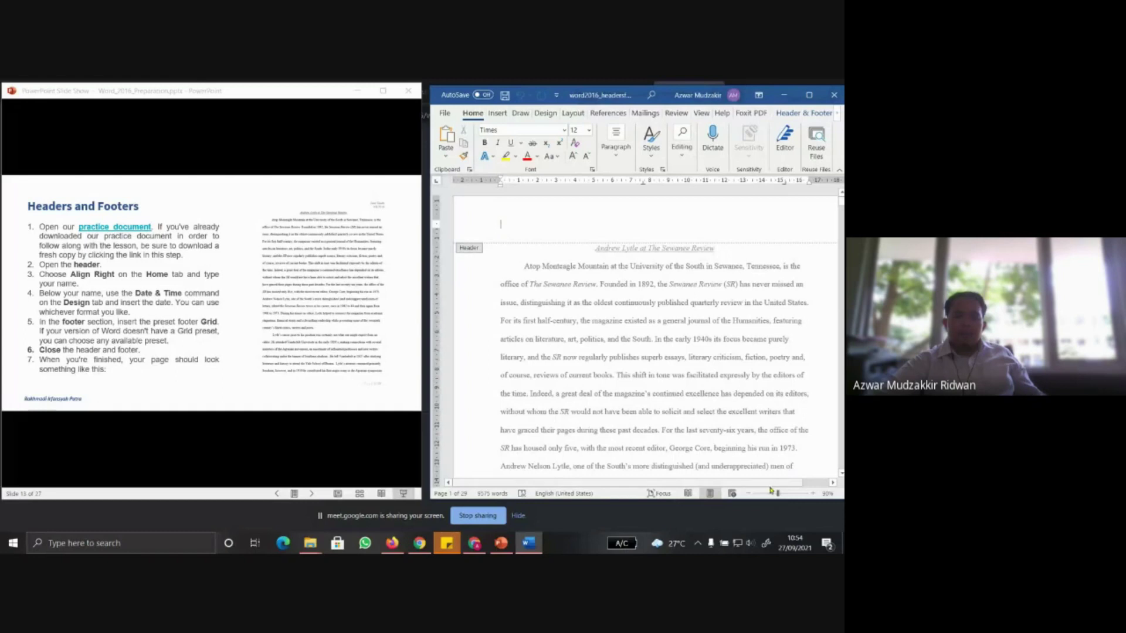
click(748, 494)
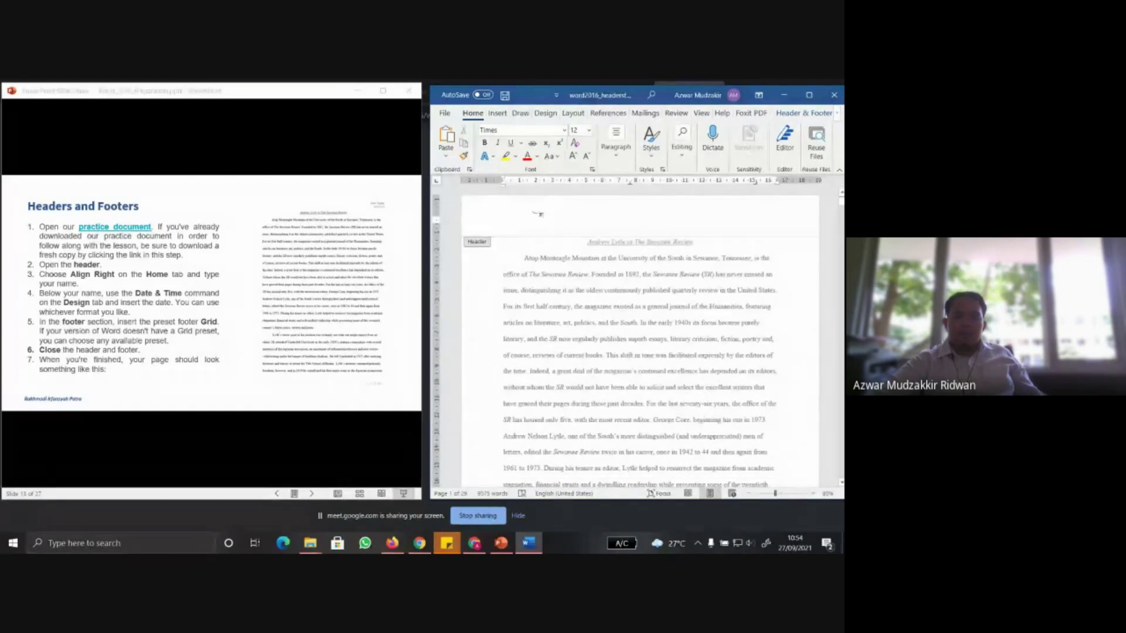
click(614, 157)
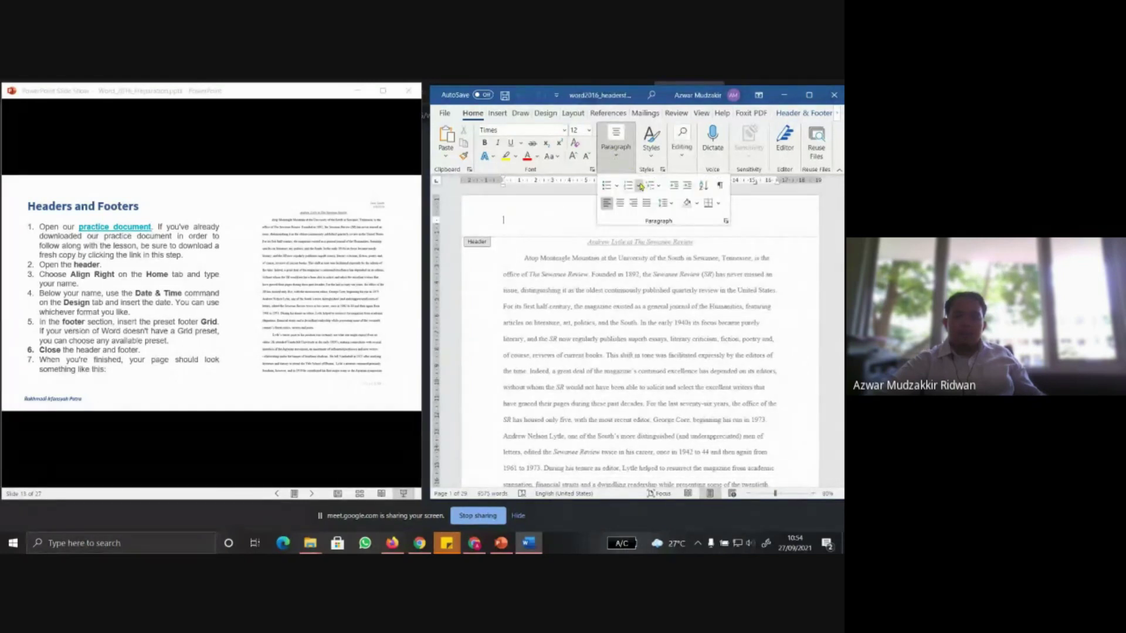
click(634, 206)
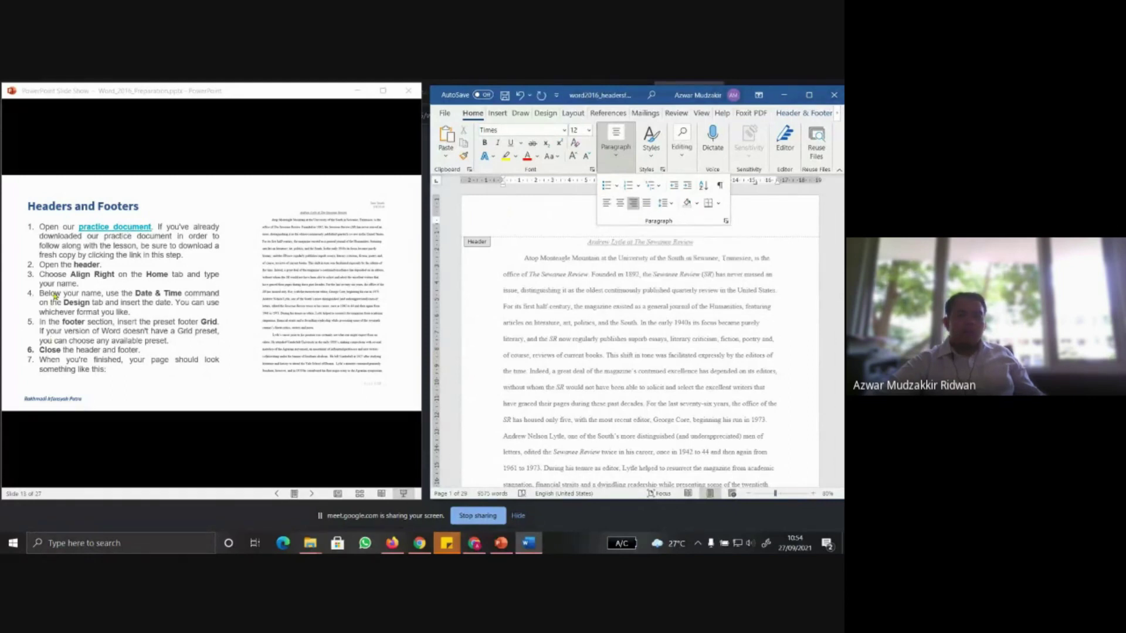
click(766, 230)
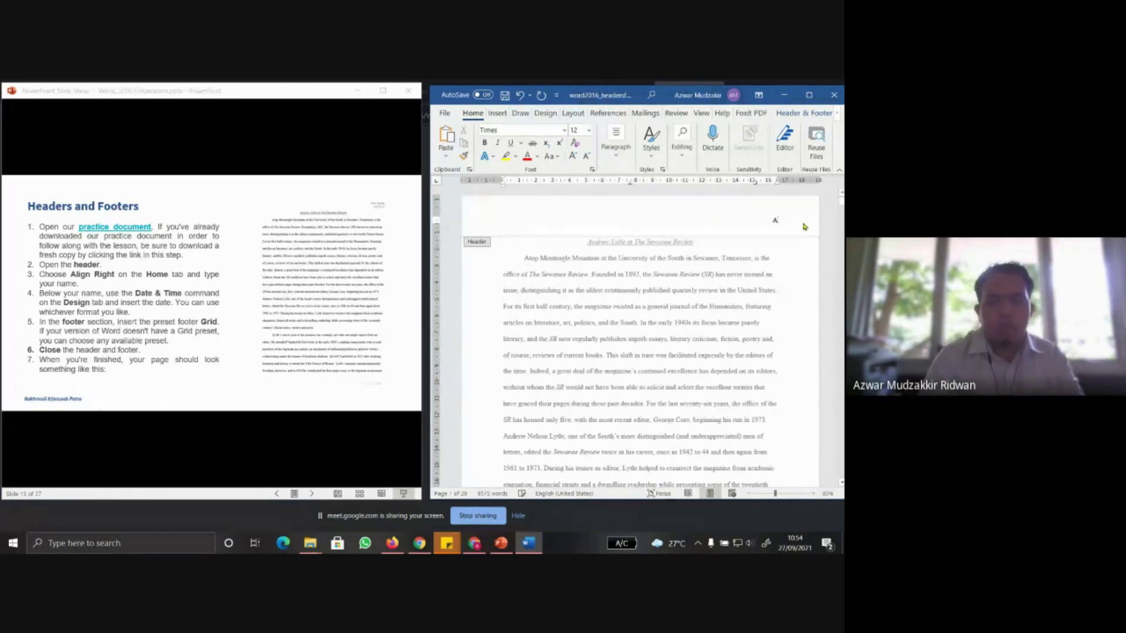
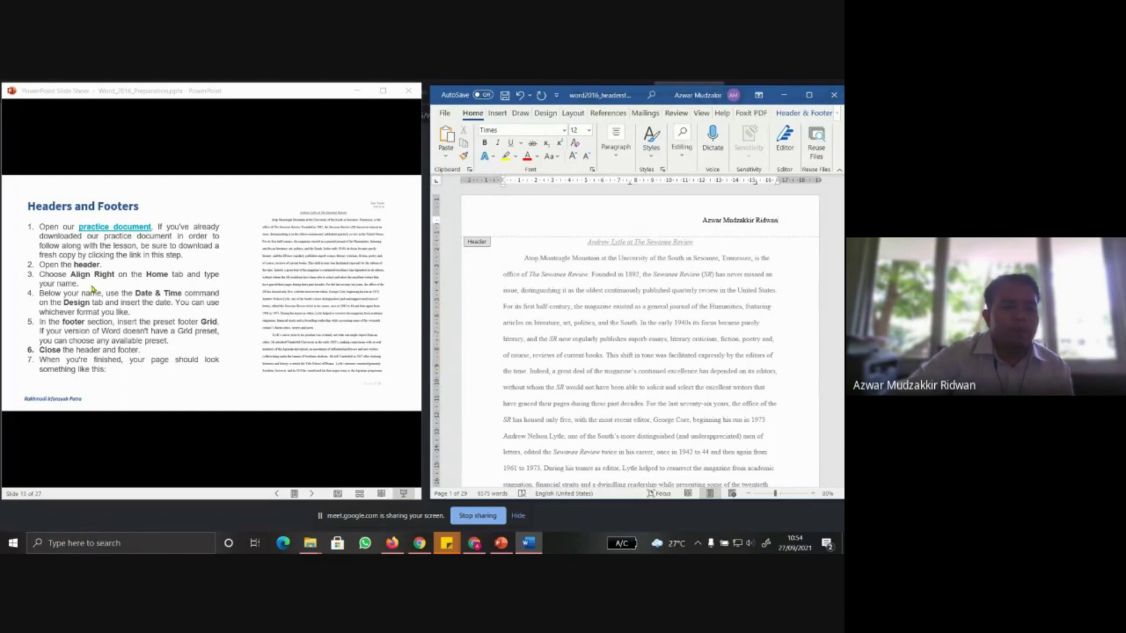
click(86, 315)
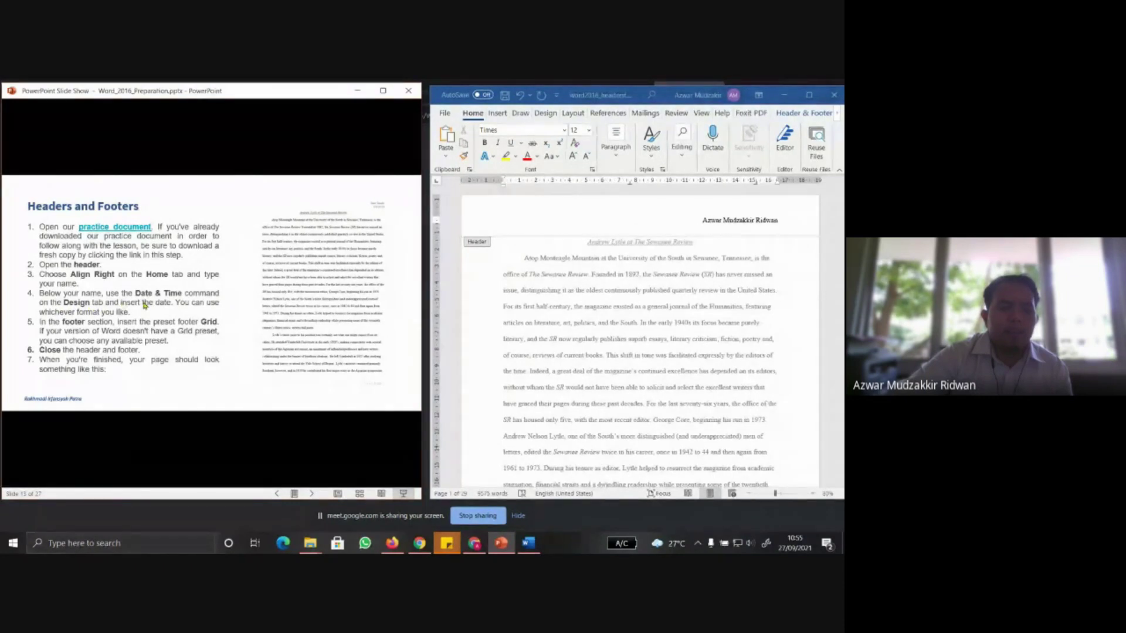
click(771, 227)
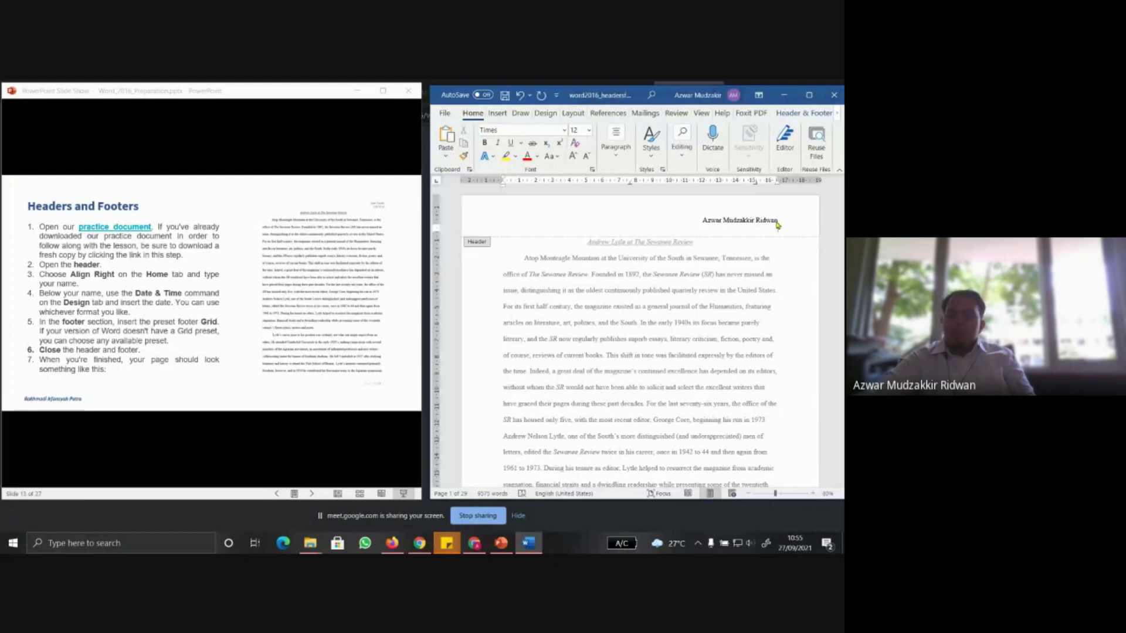
Maximize Word and insert the date 27/09/2021 in Indonesian format below the author's name
click(809, 94)
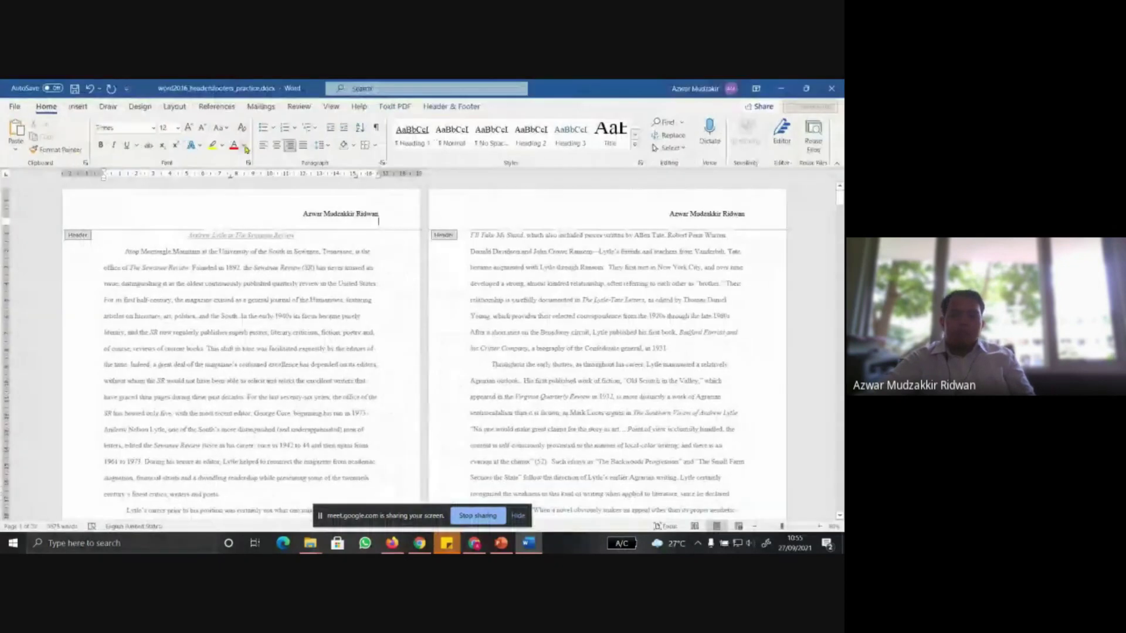
click(78, 107)
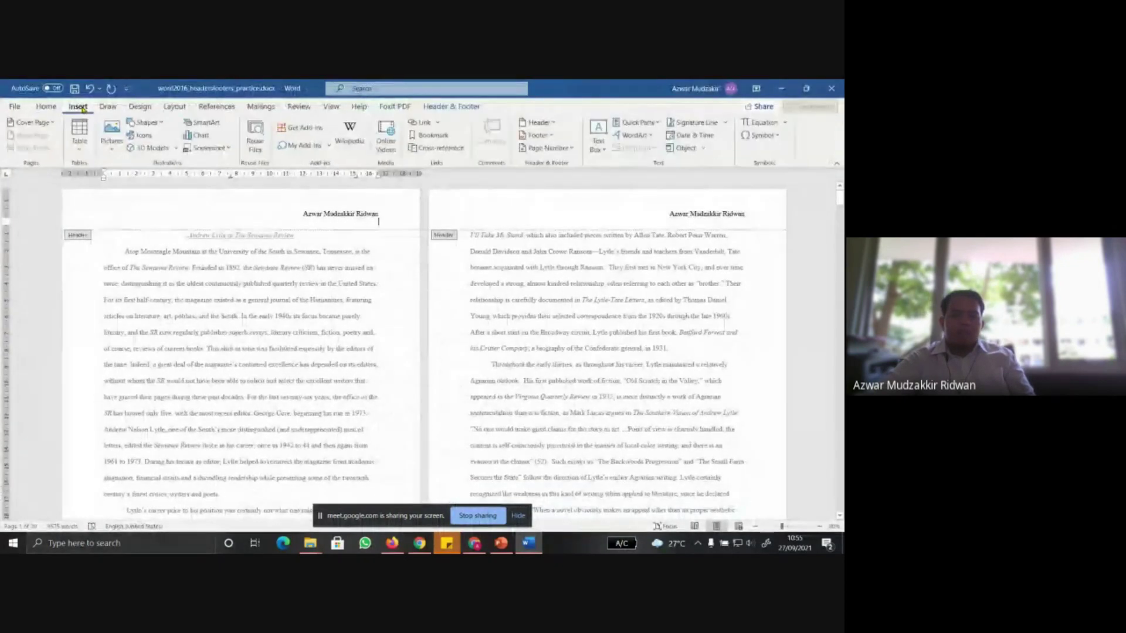
click(722, 229)
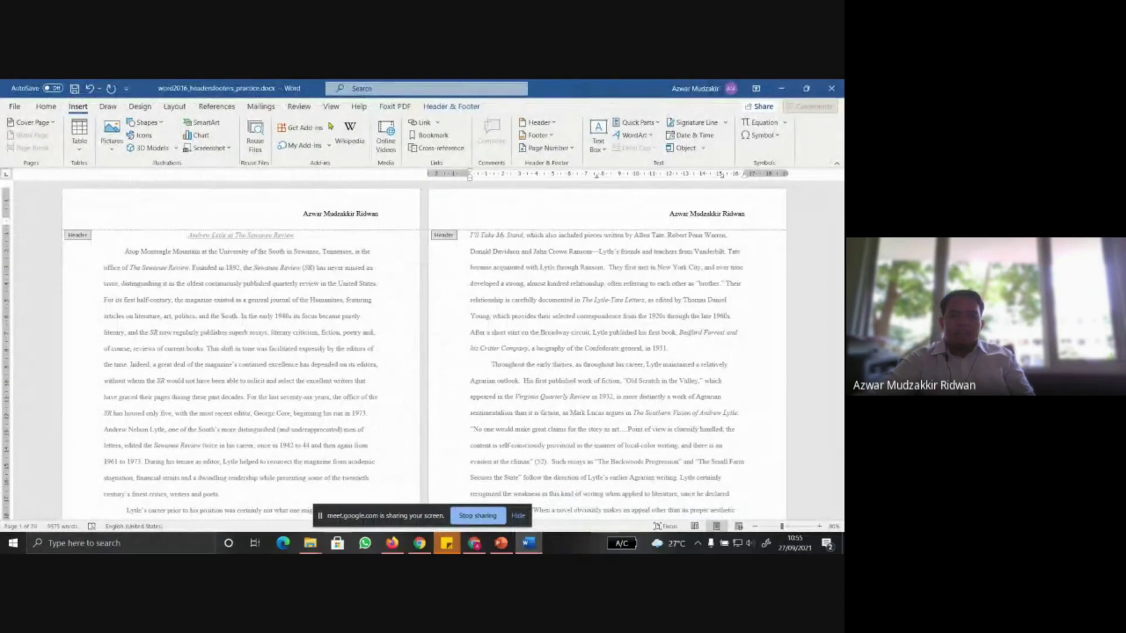
click(554, 125)
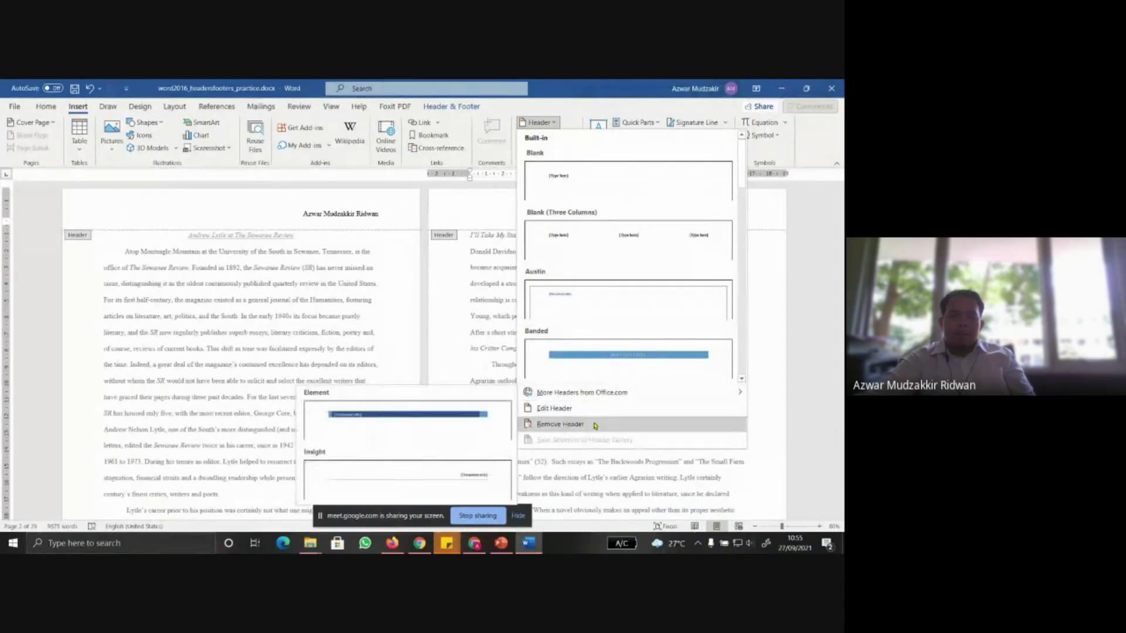
click(614, 414)
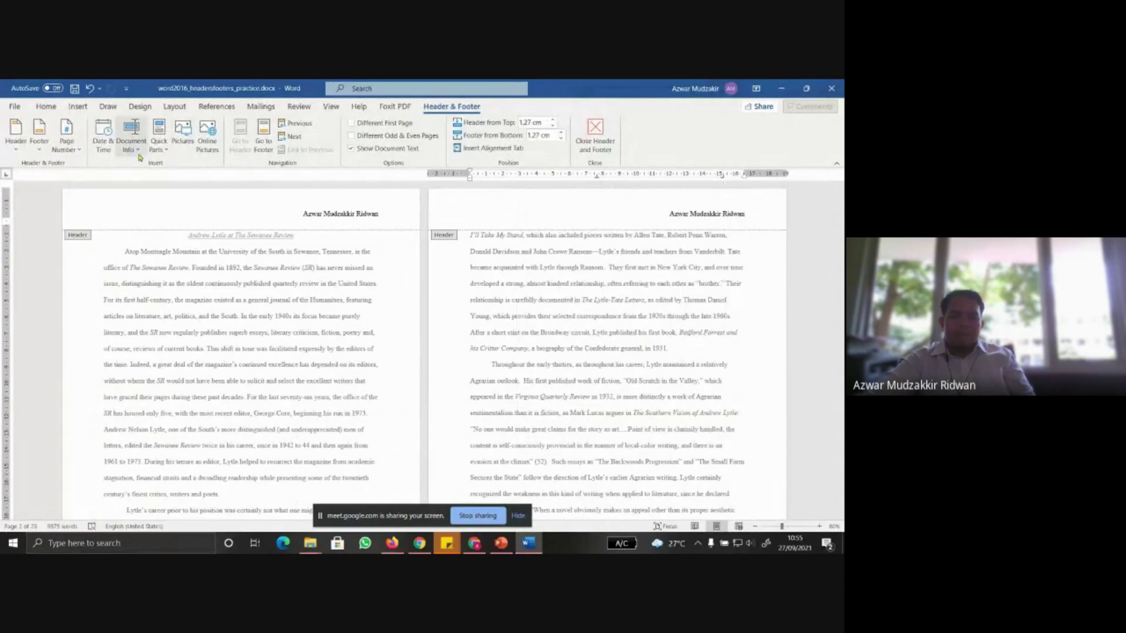
click(103, 145)
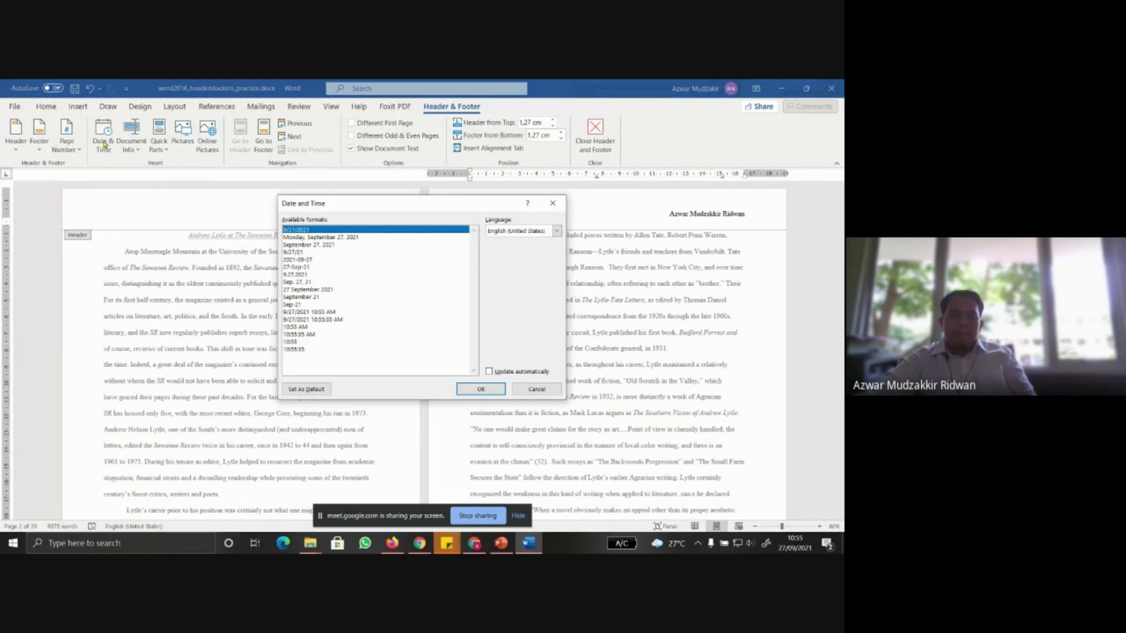
click(556, 232)
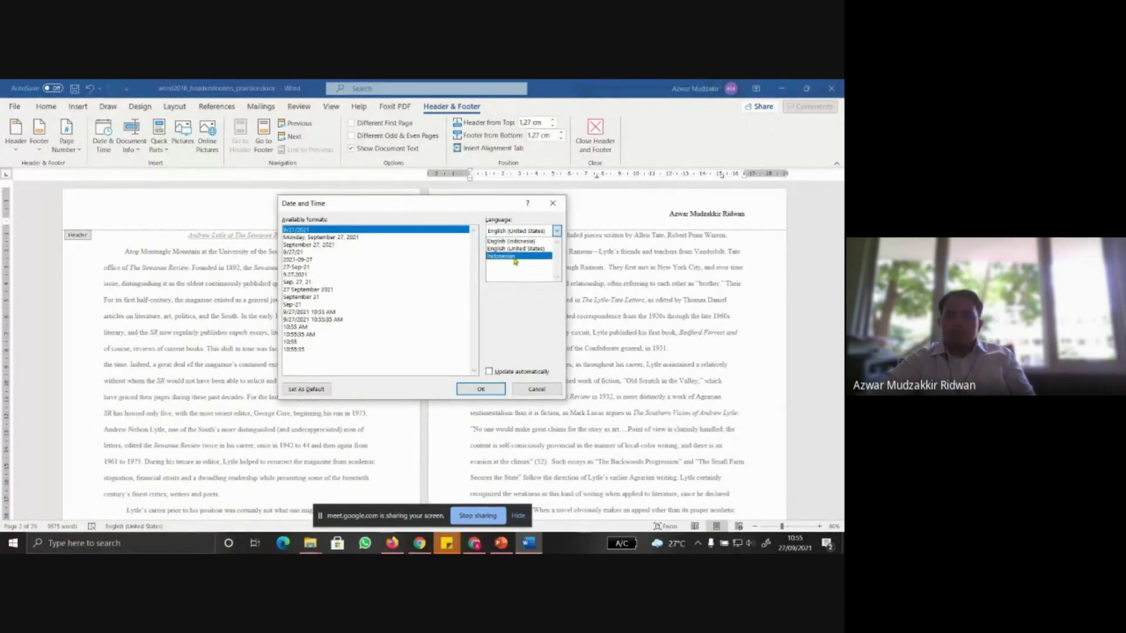
click(515, 257)
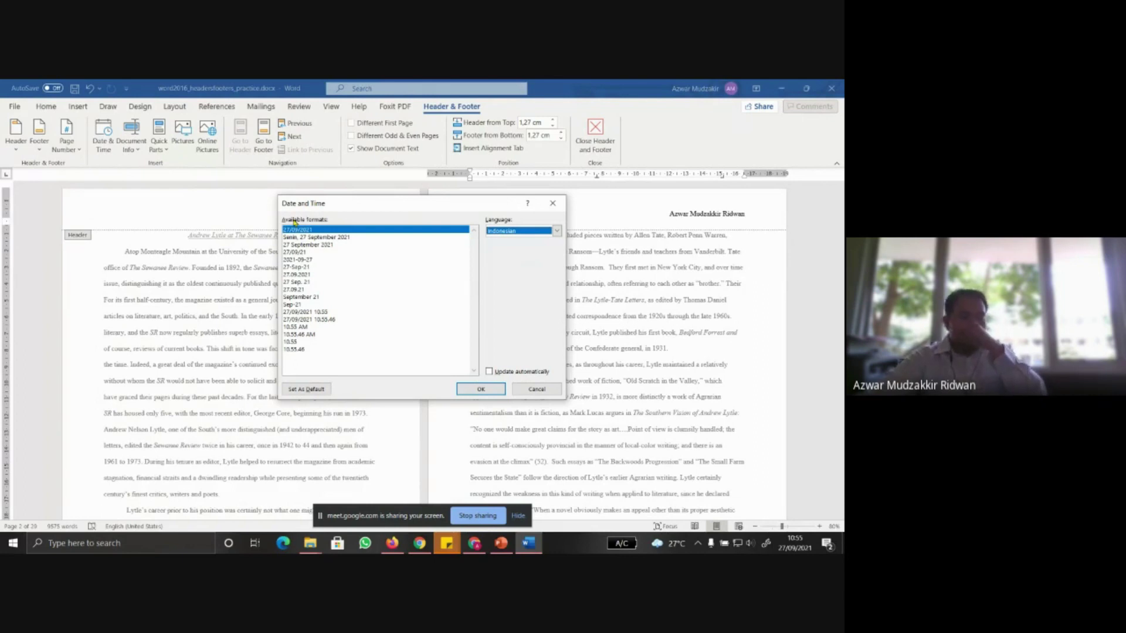
click(481, 389)
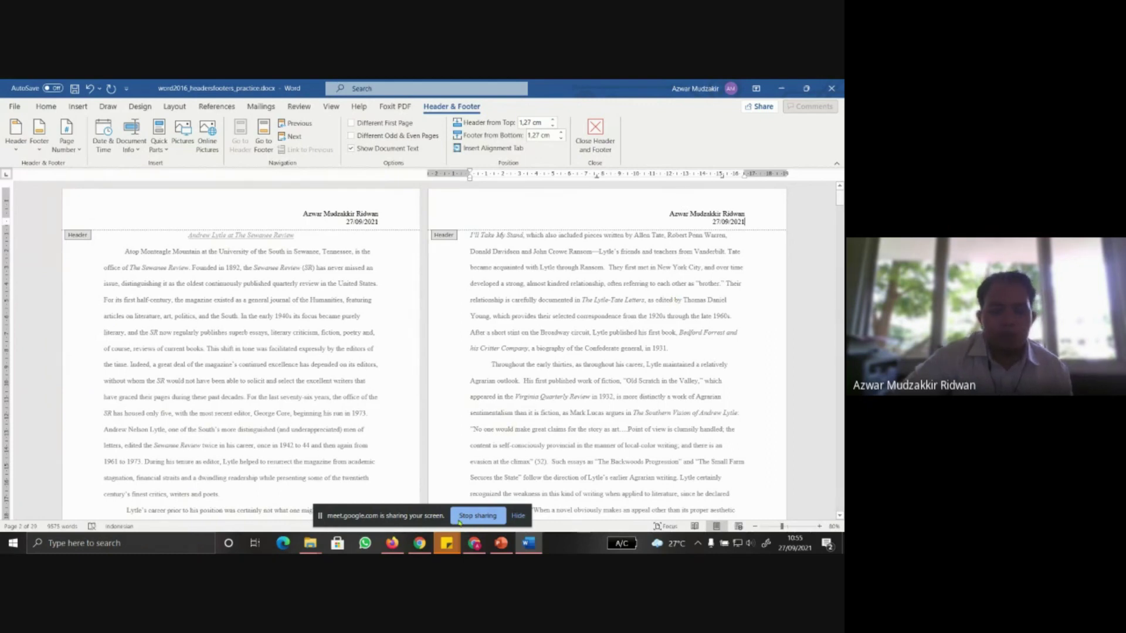
click(500, 543)
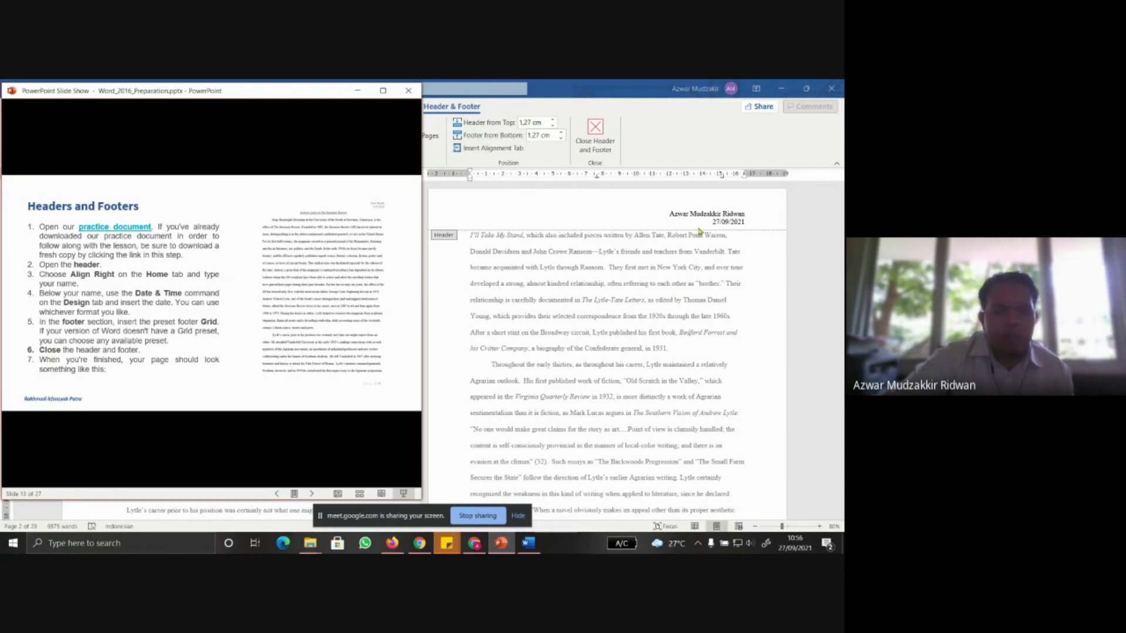
scroll(635, 280, down, 10)
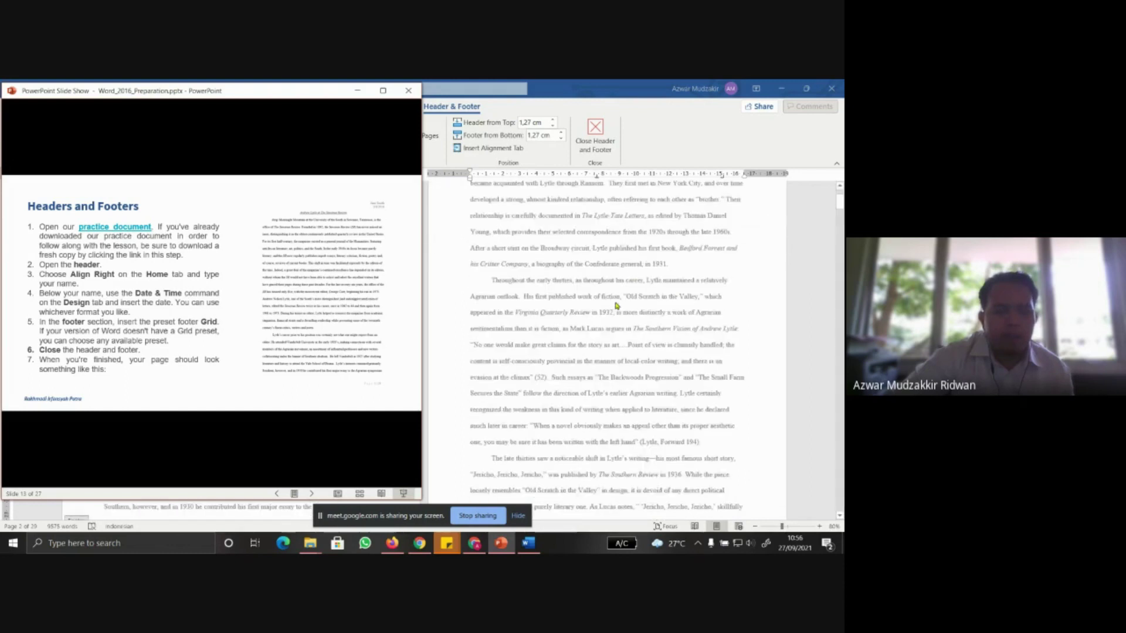
scroll(617, 305, up, 1)
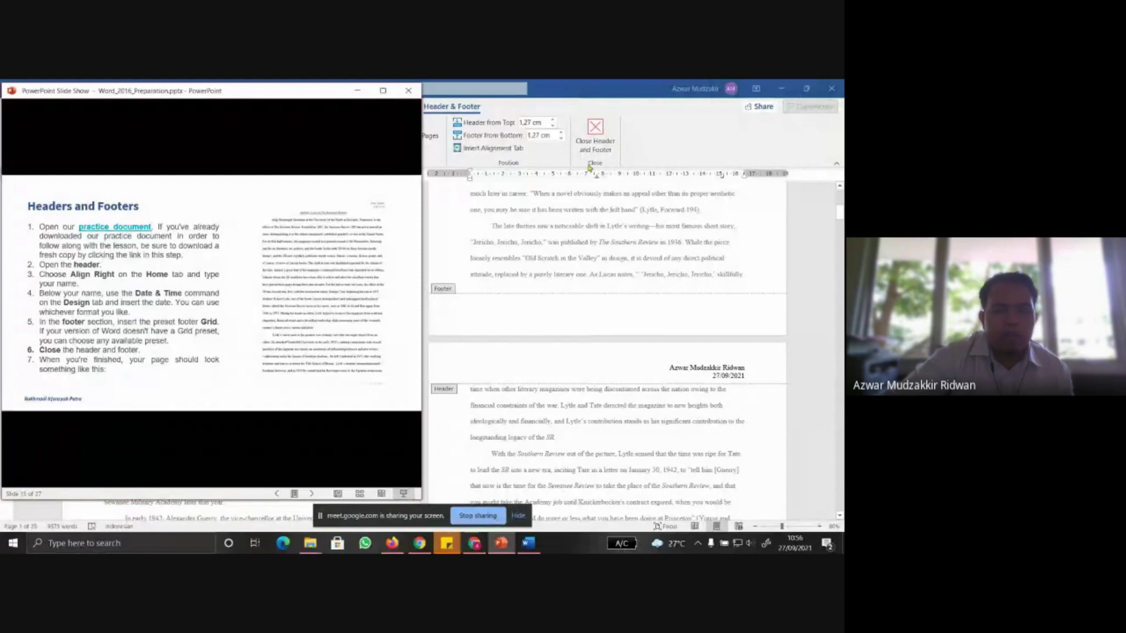
click(820, 526)
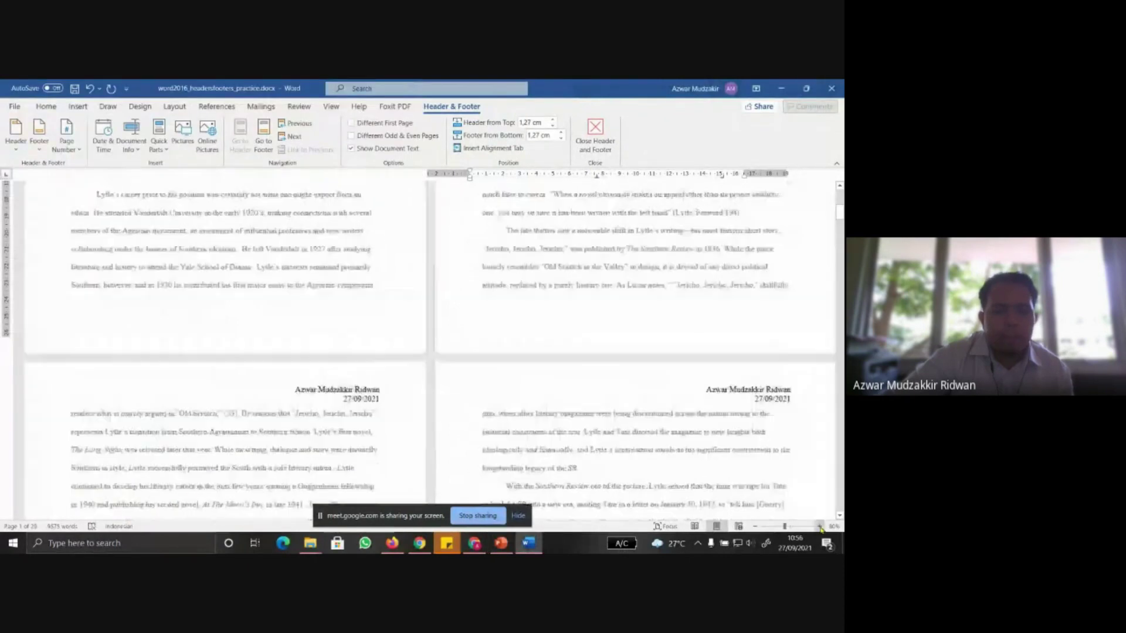
click(819, 526)
scroll(494, 344, up, 10)
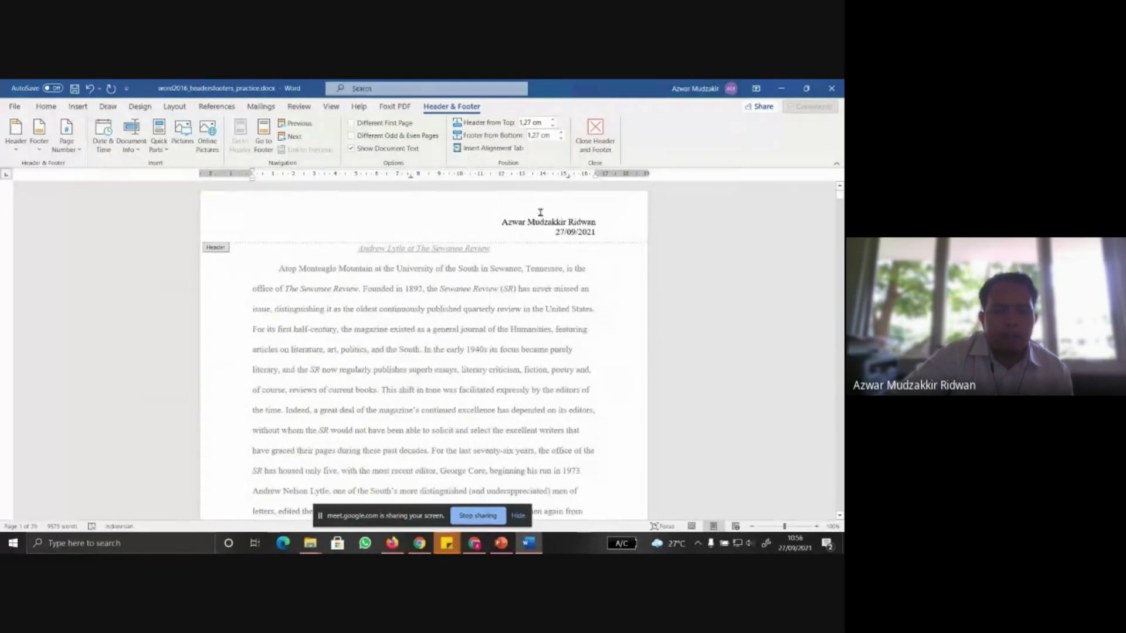
scroll(540, 213, down, 10)
click(438, 238)
click(501, 543)
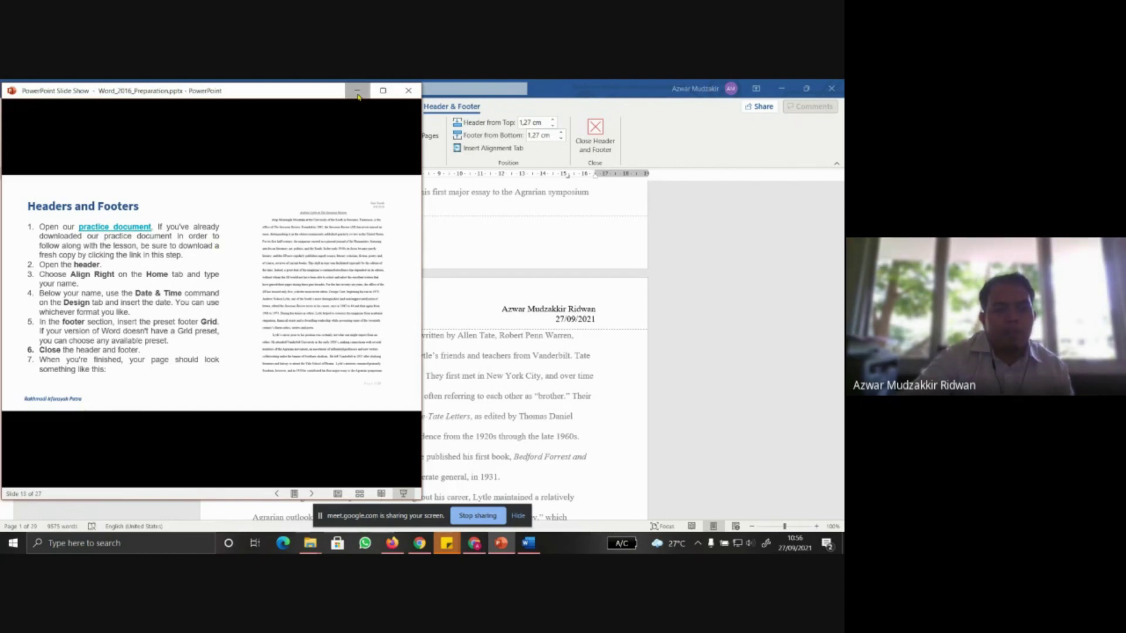
Insert the Grid footer on page 1 so it reads 'Page 1 | 29'
click(358, 92)
click(41, 152)
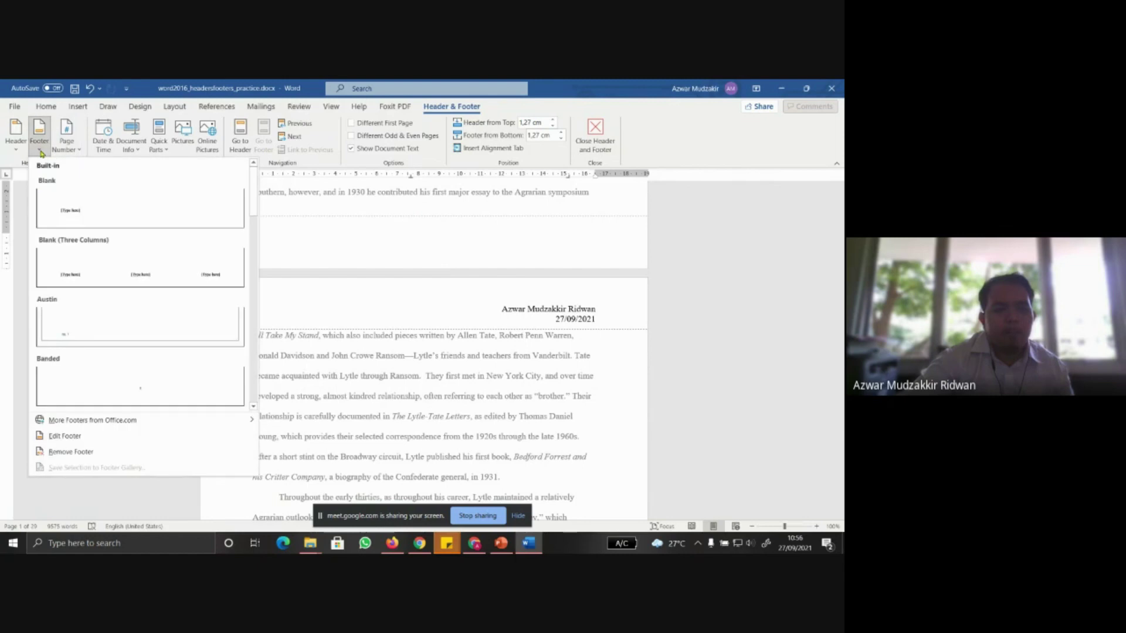
scroll(503, 327, down, 6)
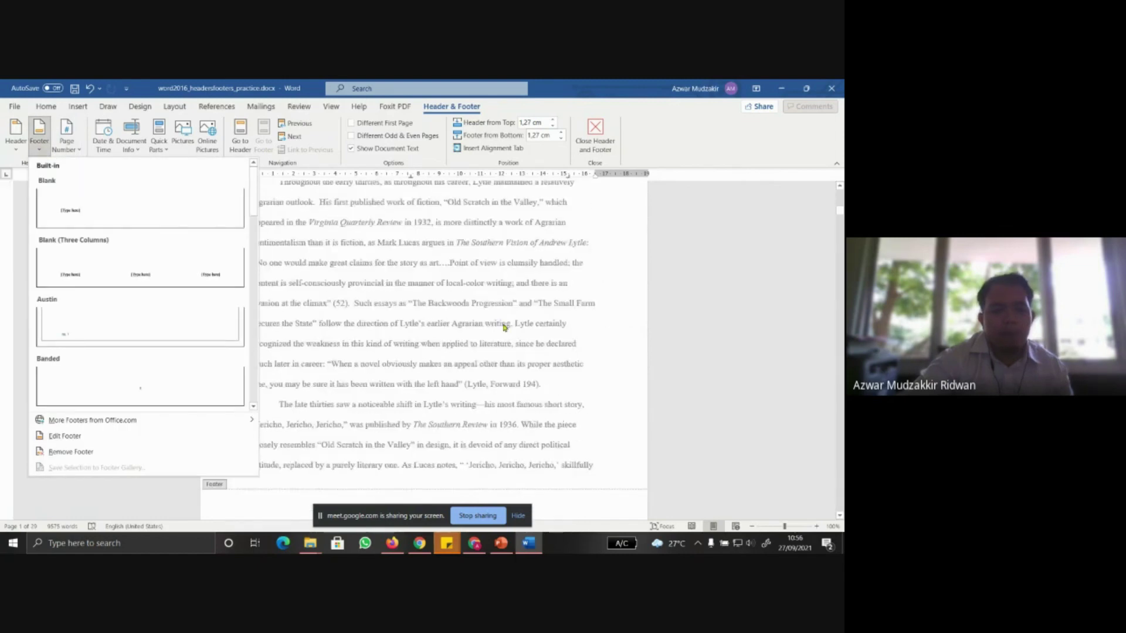
scroll(503, 326, up, 5)
scroll(503, 327, up, 4)
click(482, 313)
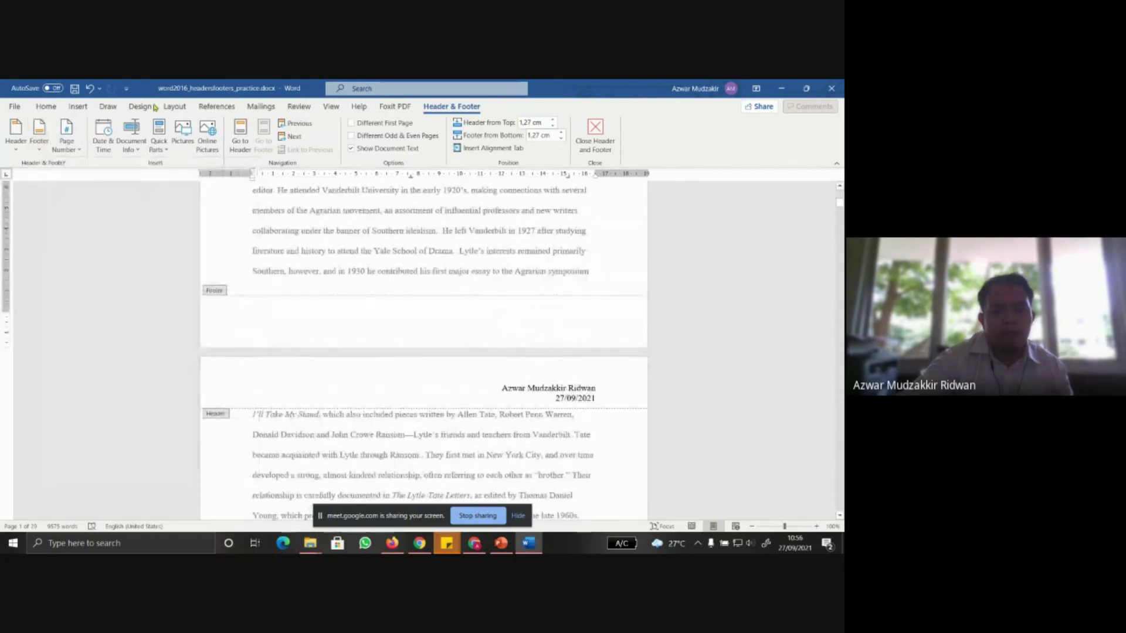
click(40, 151)
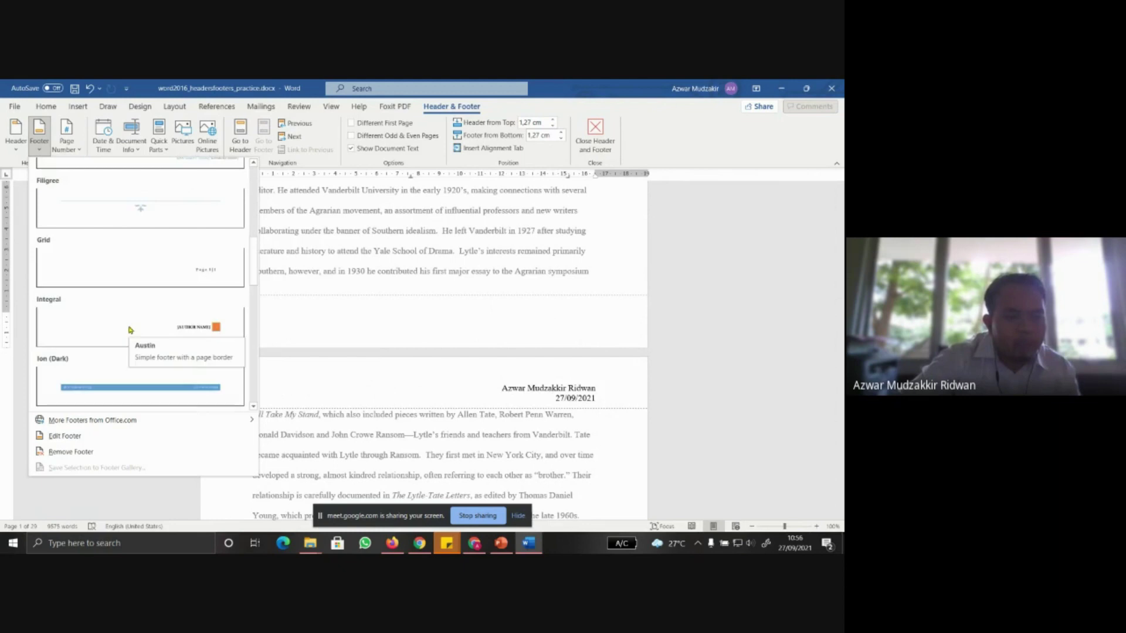
scroll(120, 226, down, 3)
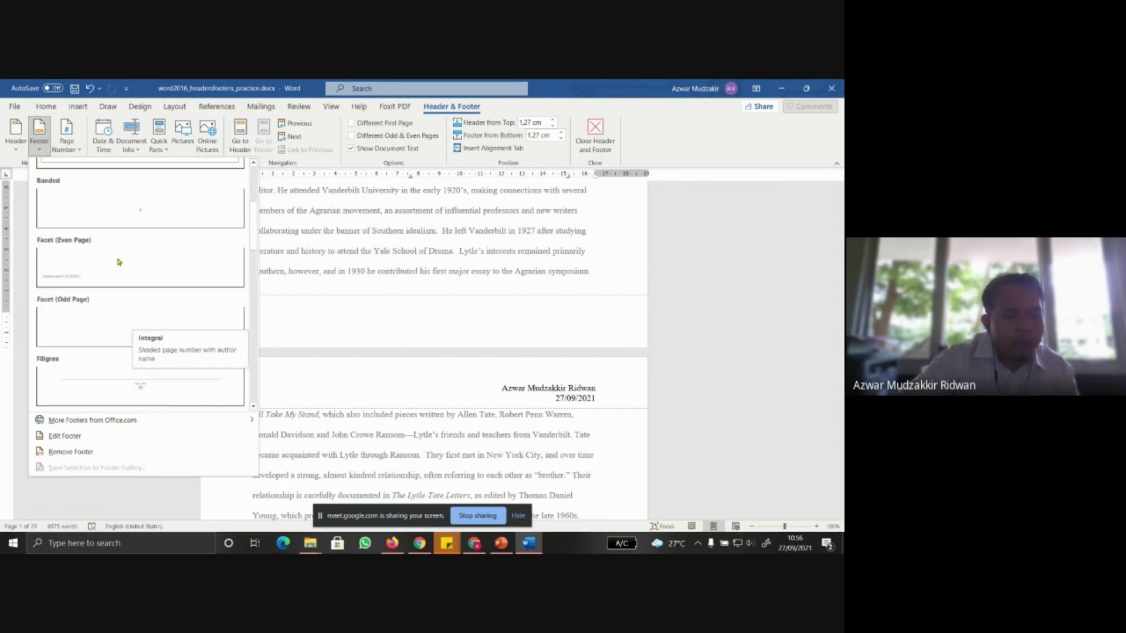
scroll(108, 265, down, 6)
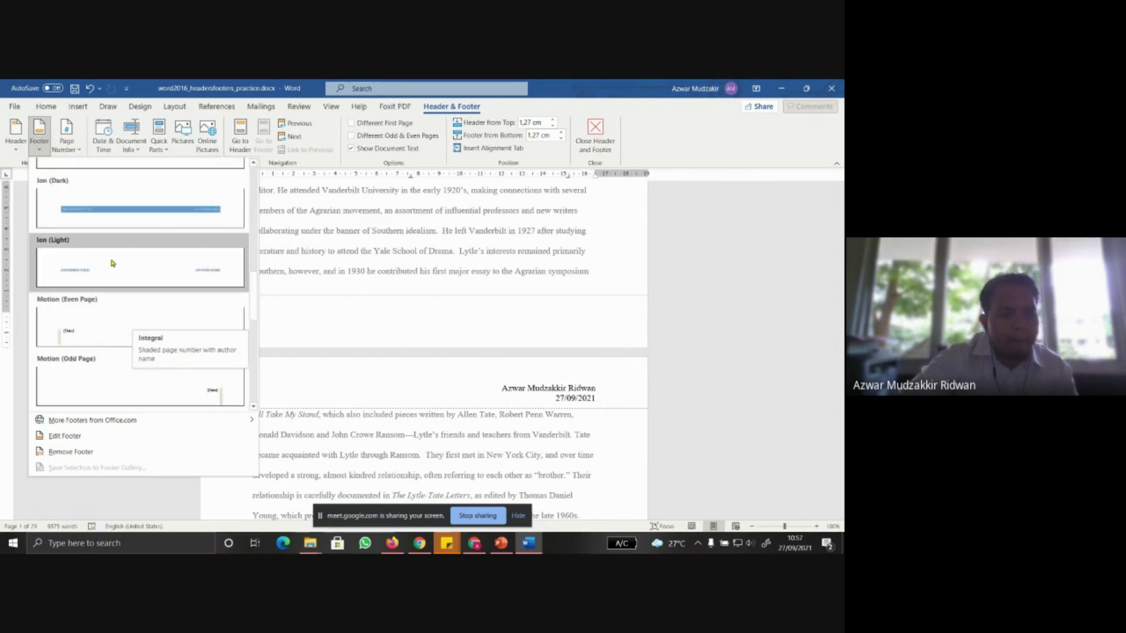
scroll(111, 264, up, 3)
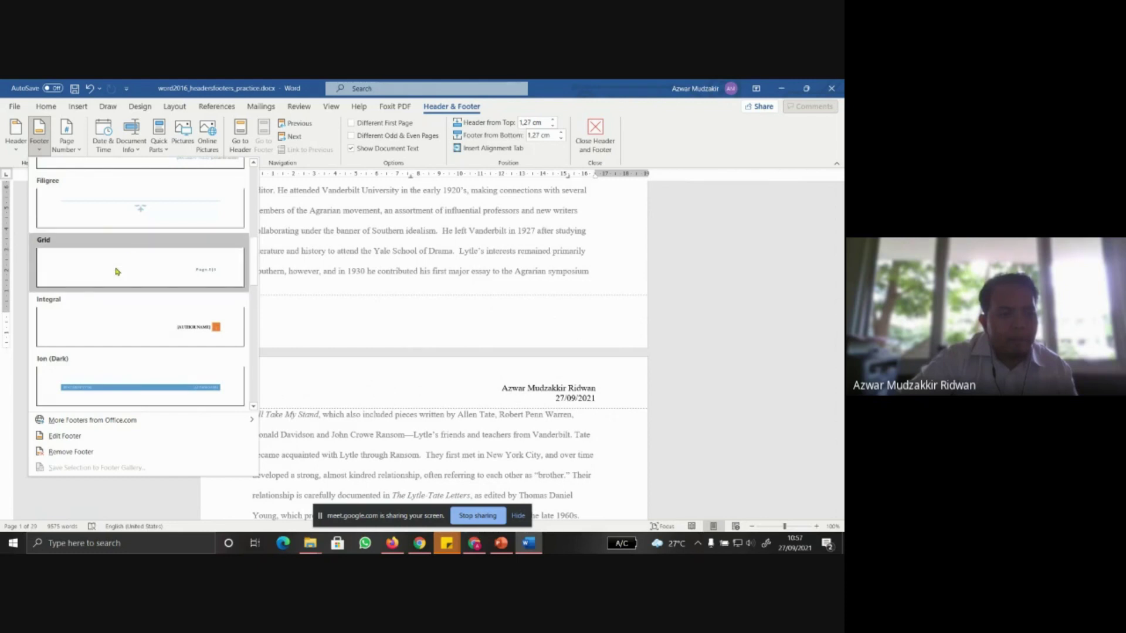
click(117, 271)
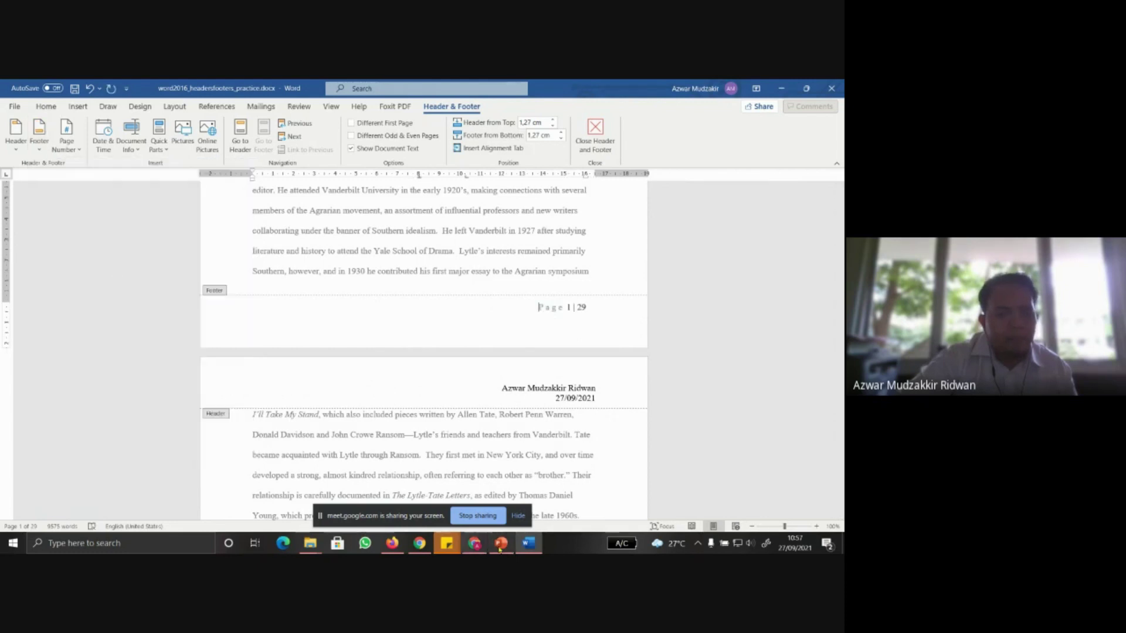
Check the exercise slide, then close header and footer editing to return to the essay
click(501, 543)
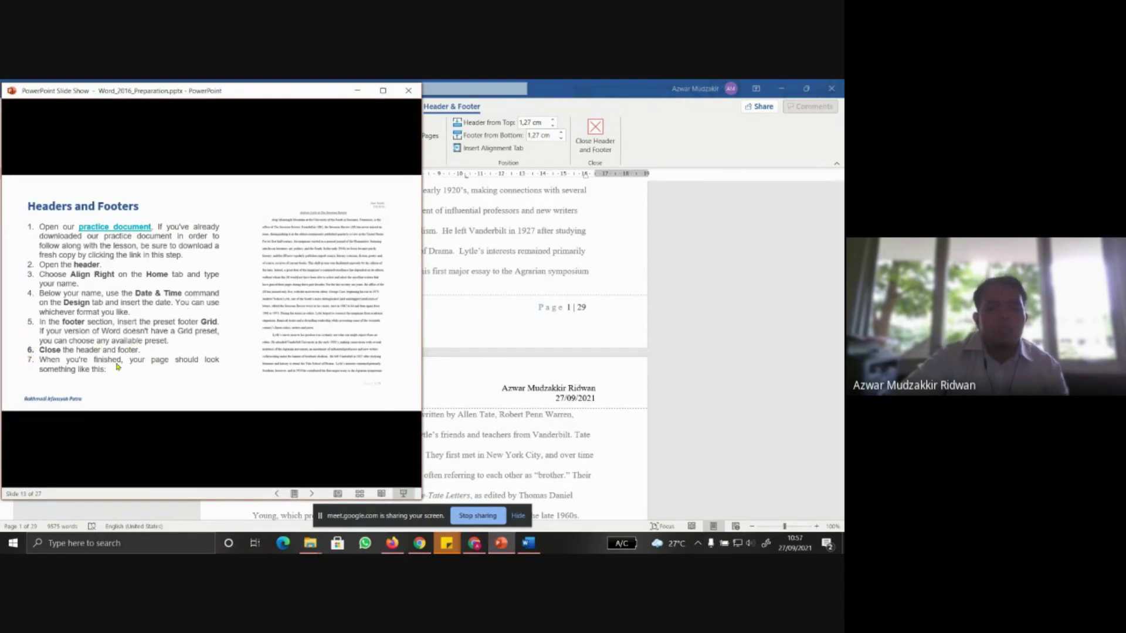
click(606, 140)
click(596, 139)
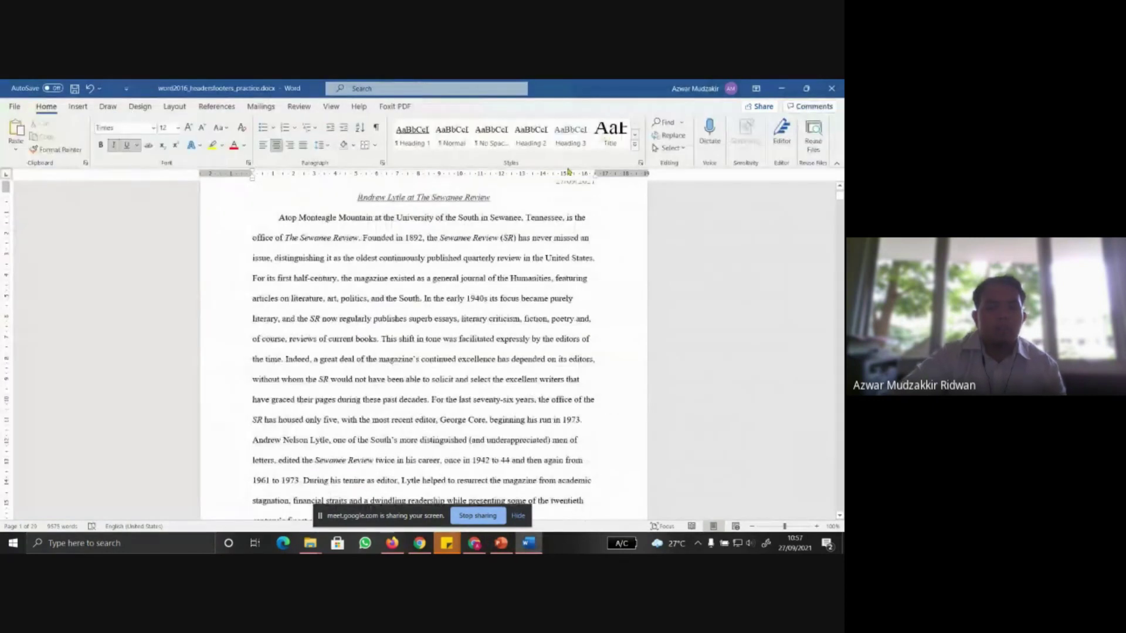
scroll(507, 334, down, 10)
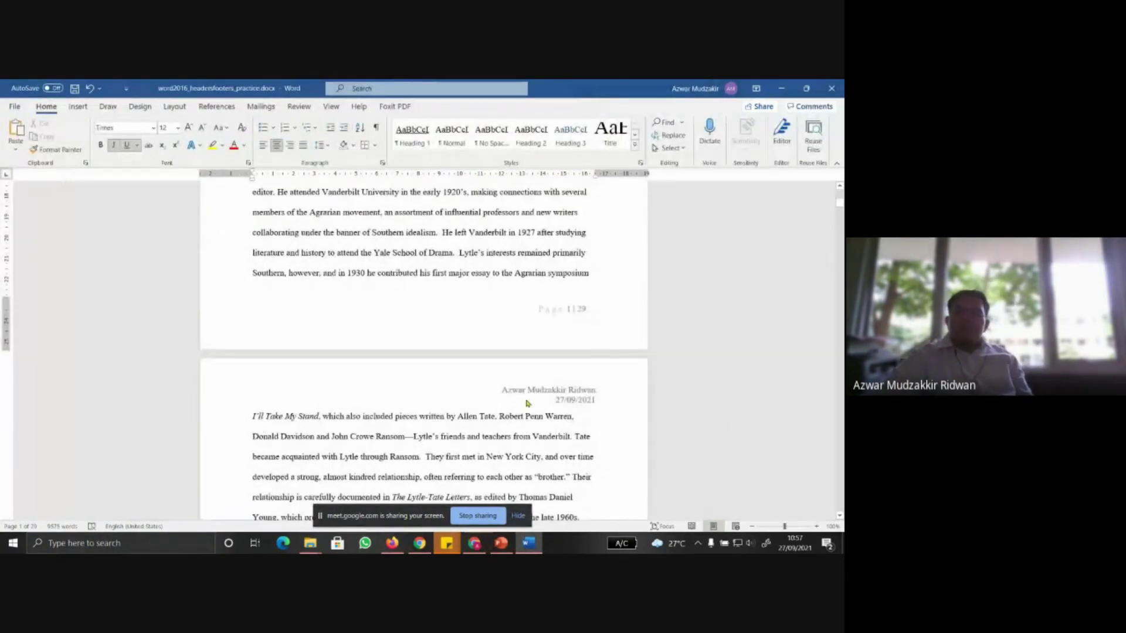
Close the headers practice document, saving its changes
click(501, 543)
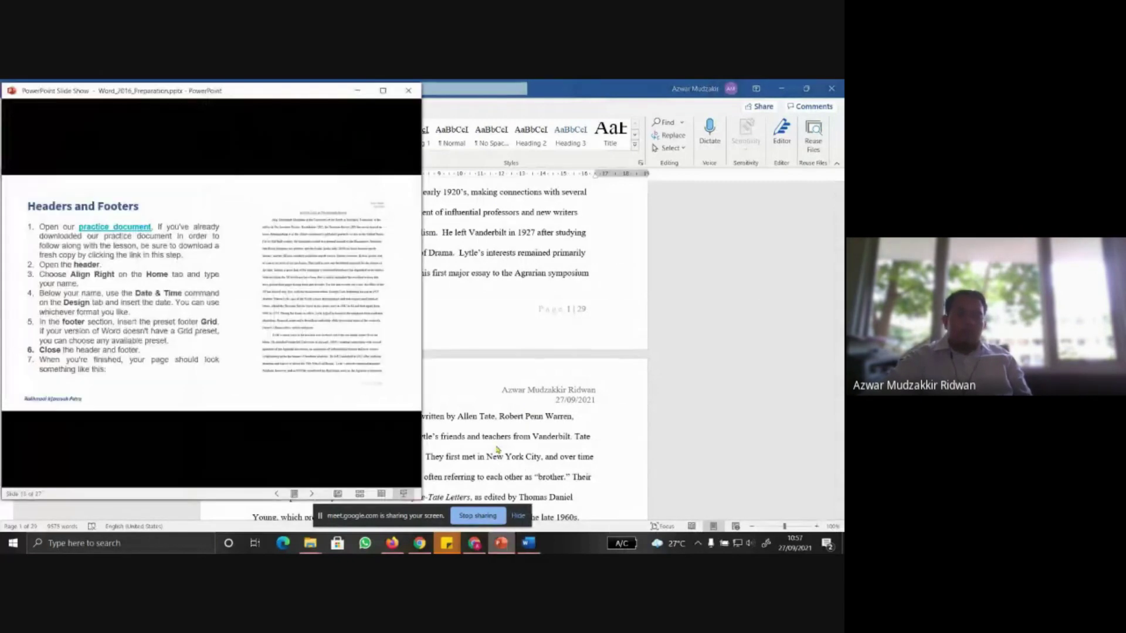
click(830, 88)
click(376, 332)
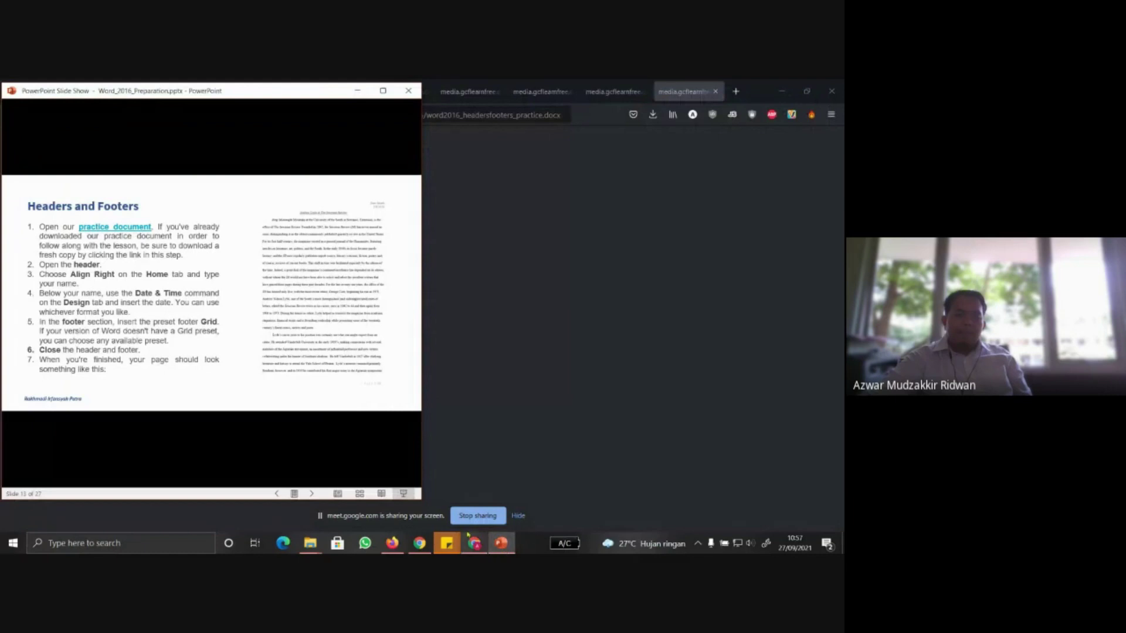
Go to the Page Numbers slide, then download and open word2016_pagenumbers_practice.docx
click(170, 268)
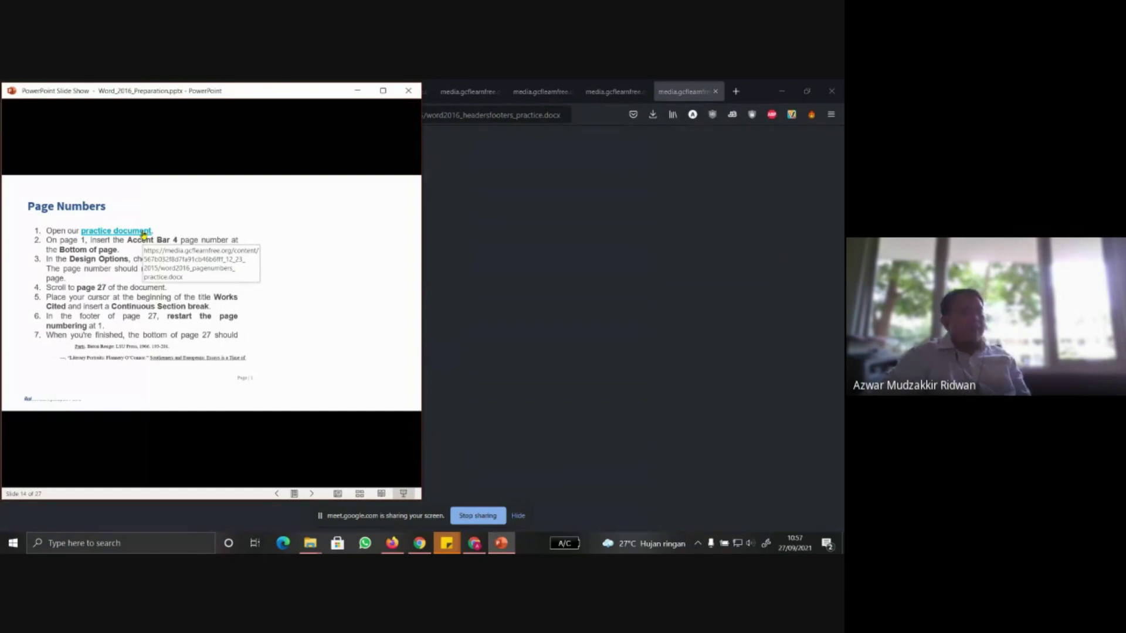
click(144, 234)
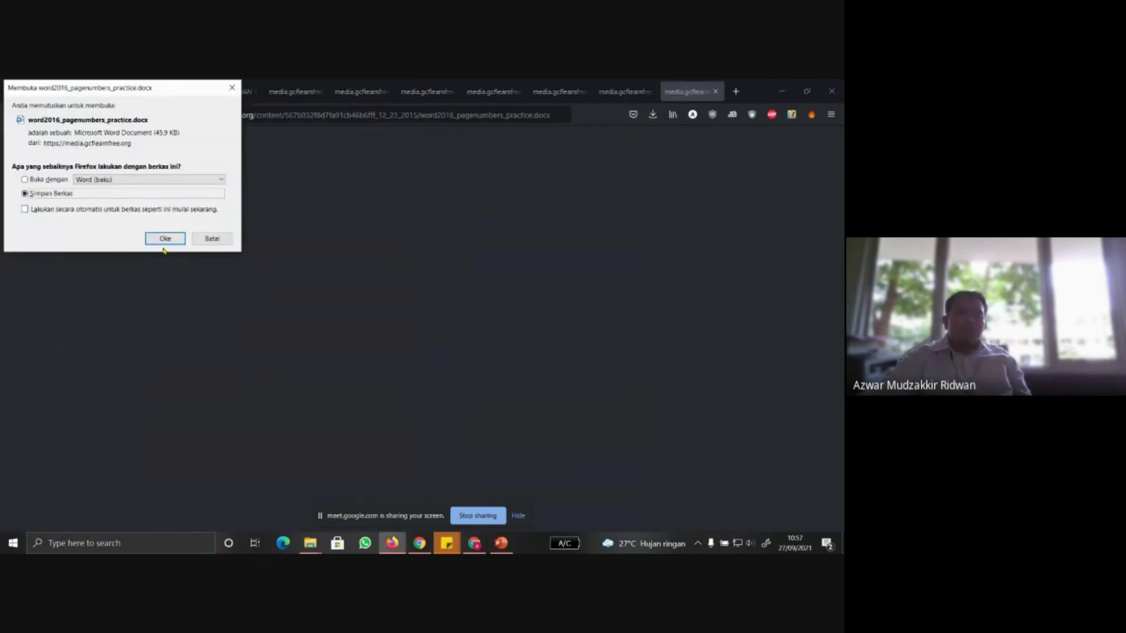
click(164, 237)
click(653, 115)
click(552, 142)
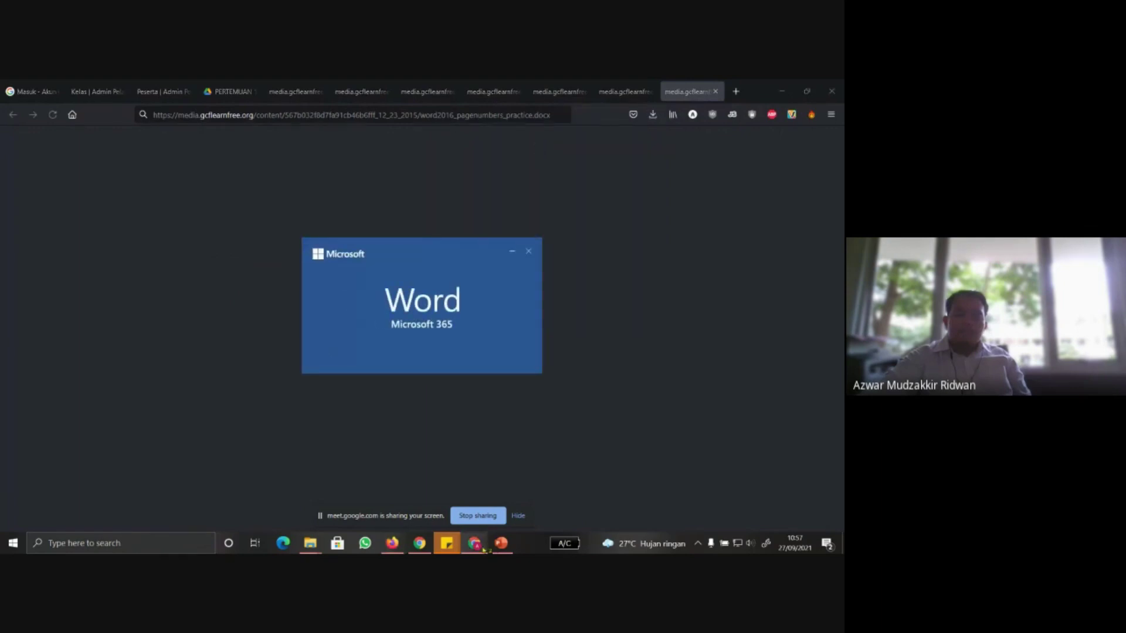
click(501, 543)
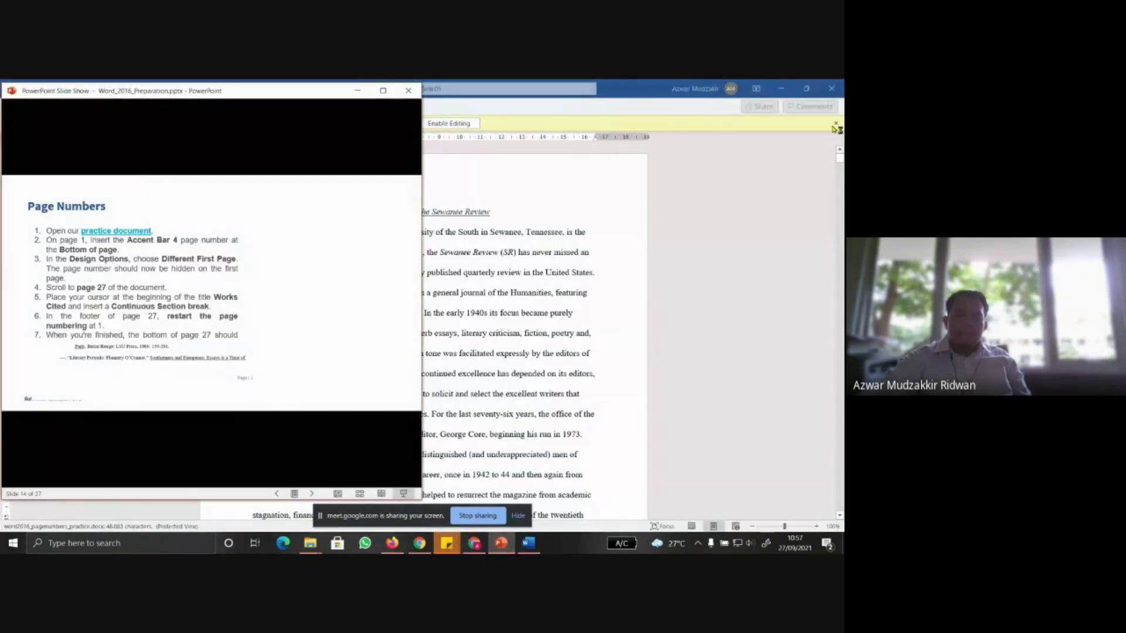
Enable editing on word2016_pagenumbers_practice.docx and maximize the Word window
click(444, 124)
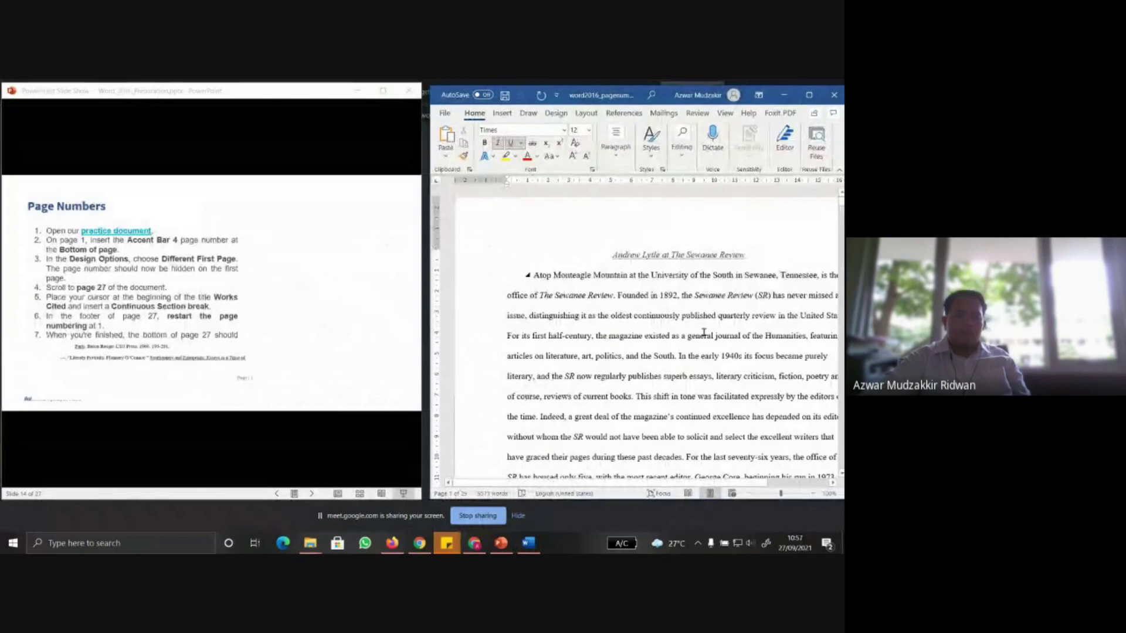
scroll(722, 331, down, 1)
drag(662, 484, 695, 489)
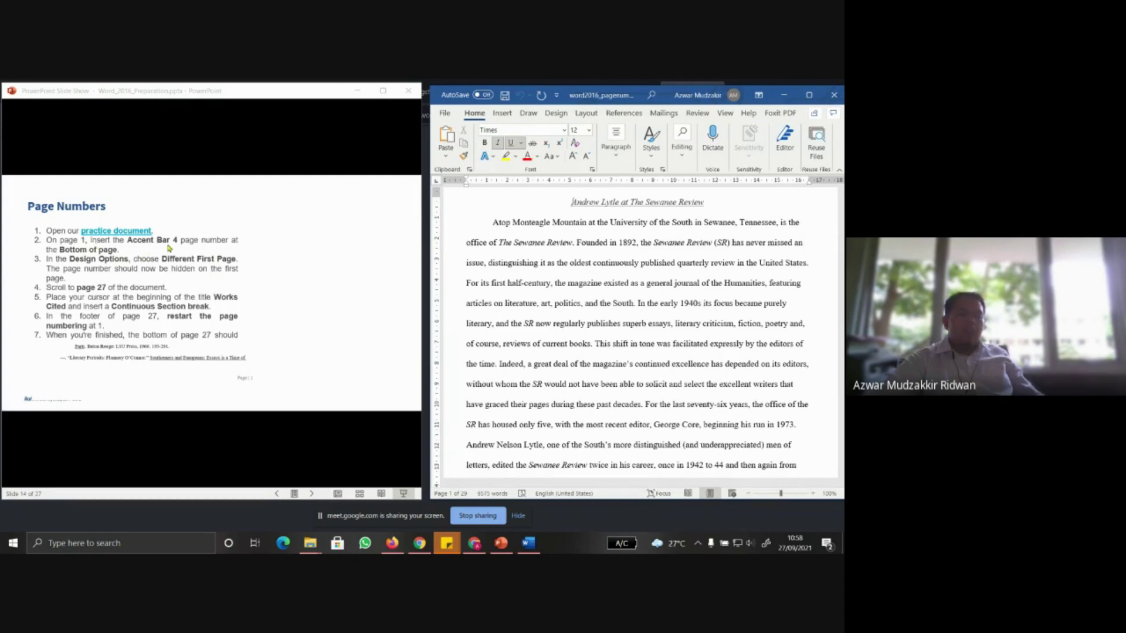
click(809, 94)
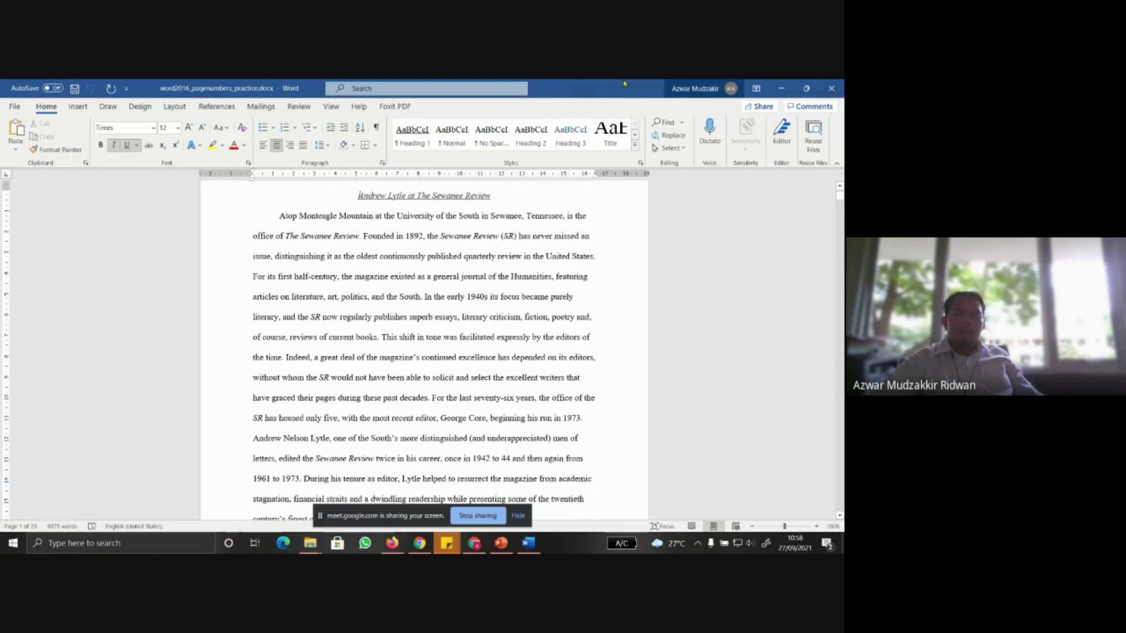
click(81, 108)
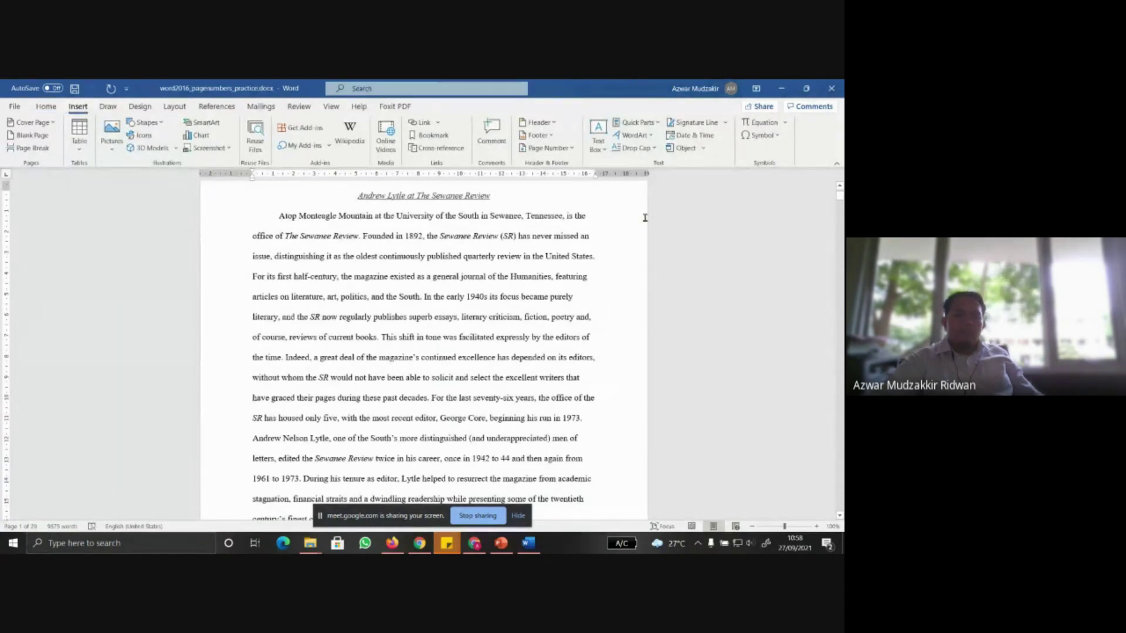
Insert an Accent Bar 4 page number at the bottom of the page, then review the instructions slide
click(548, 148)
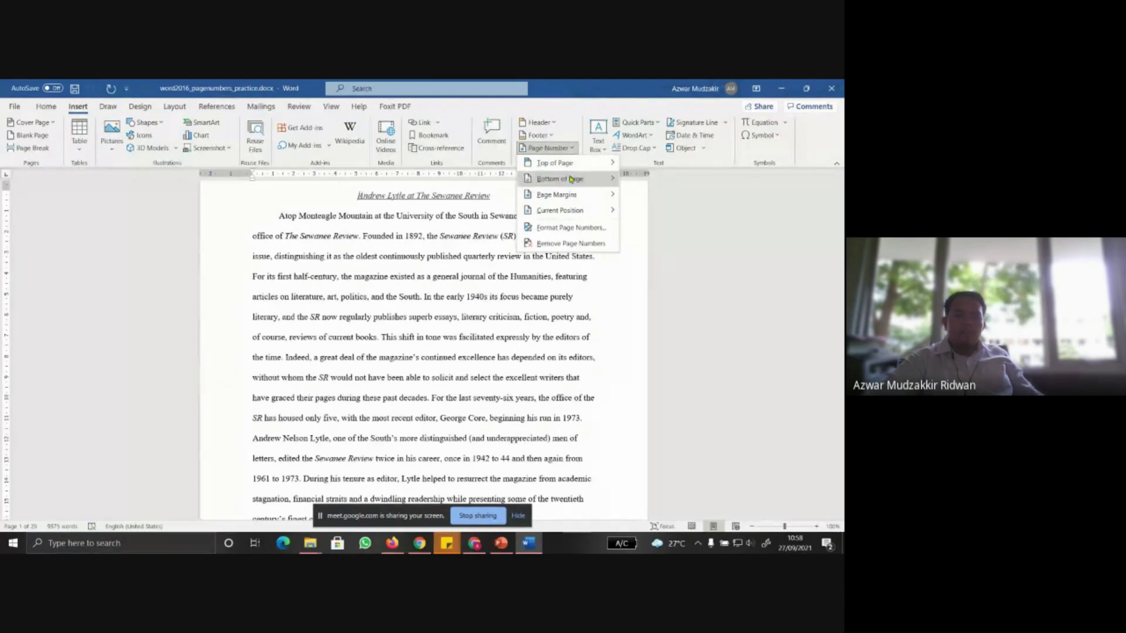
mouse_move(572, 179)
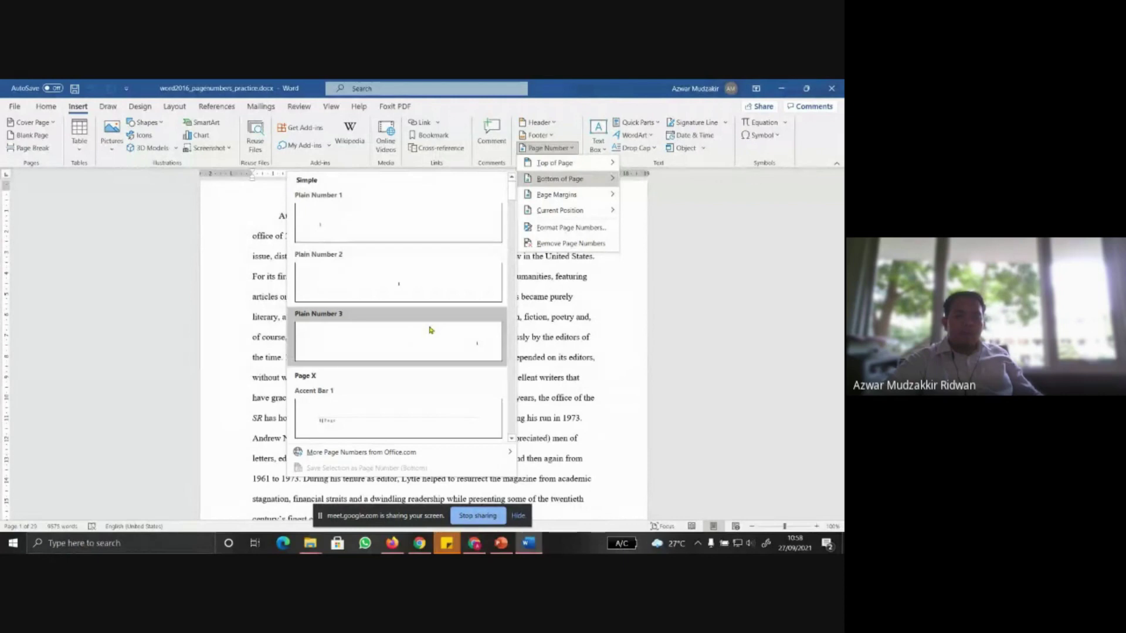
scroll(395, 403, down, 4)
scroll(395, 405, up, 3)
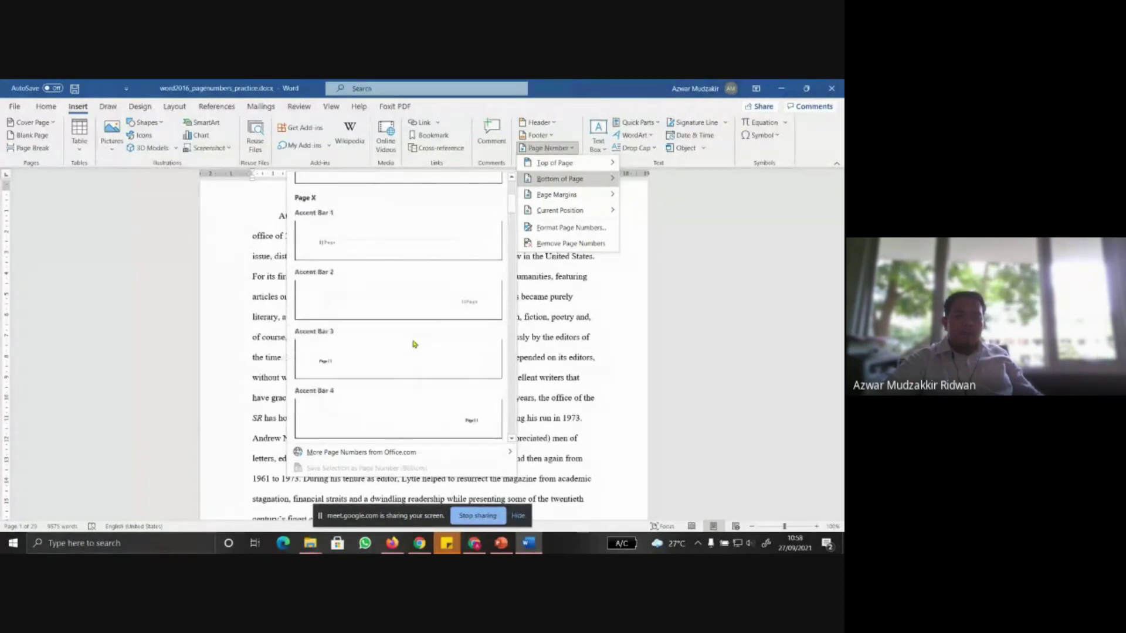
click(421, 417)
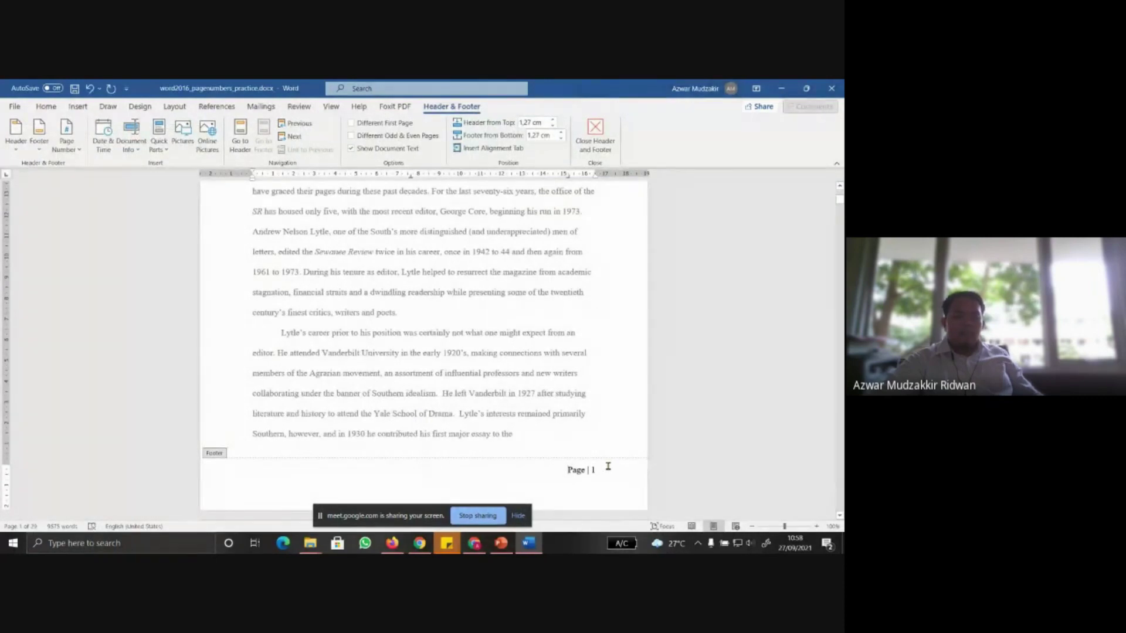
scroll(598, 457, down, 1)
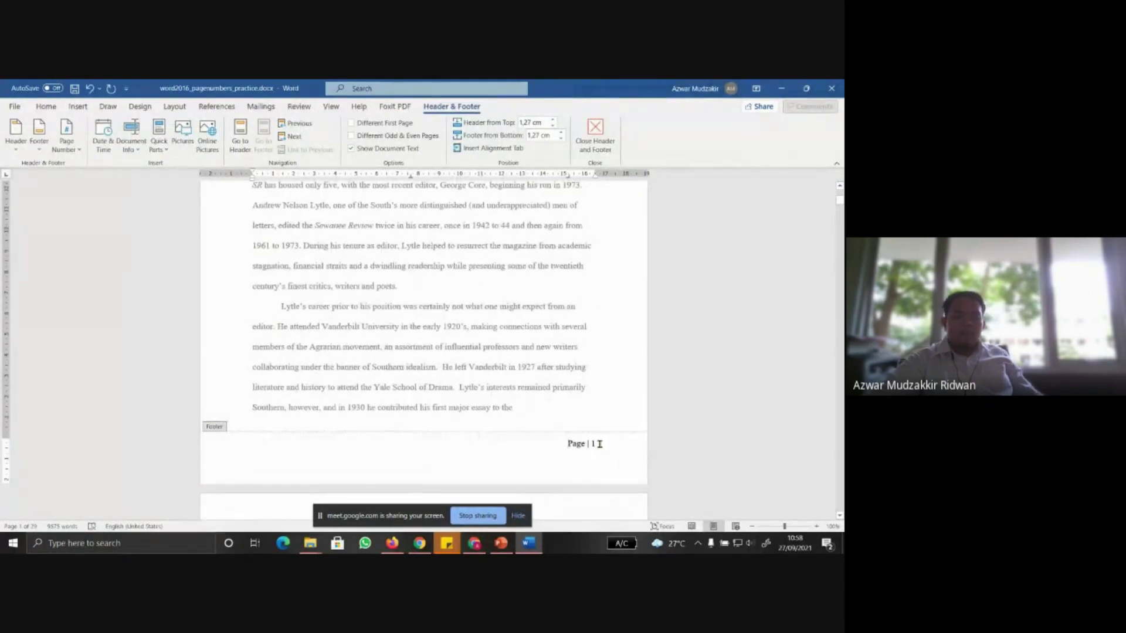
click(501, 543)
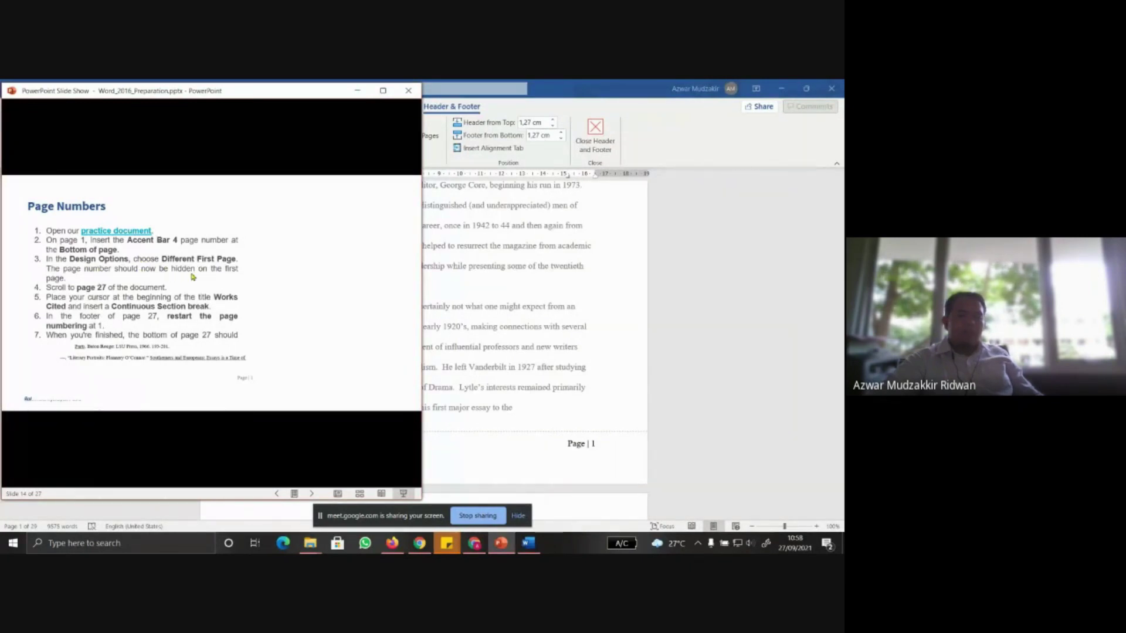
Back in the essay, turn on Different First Page so page 1 shows no number
click(490, 298)
scroll(489, 298, up, 1)
scroll(490, 298, up, 4)
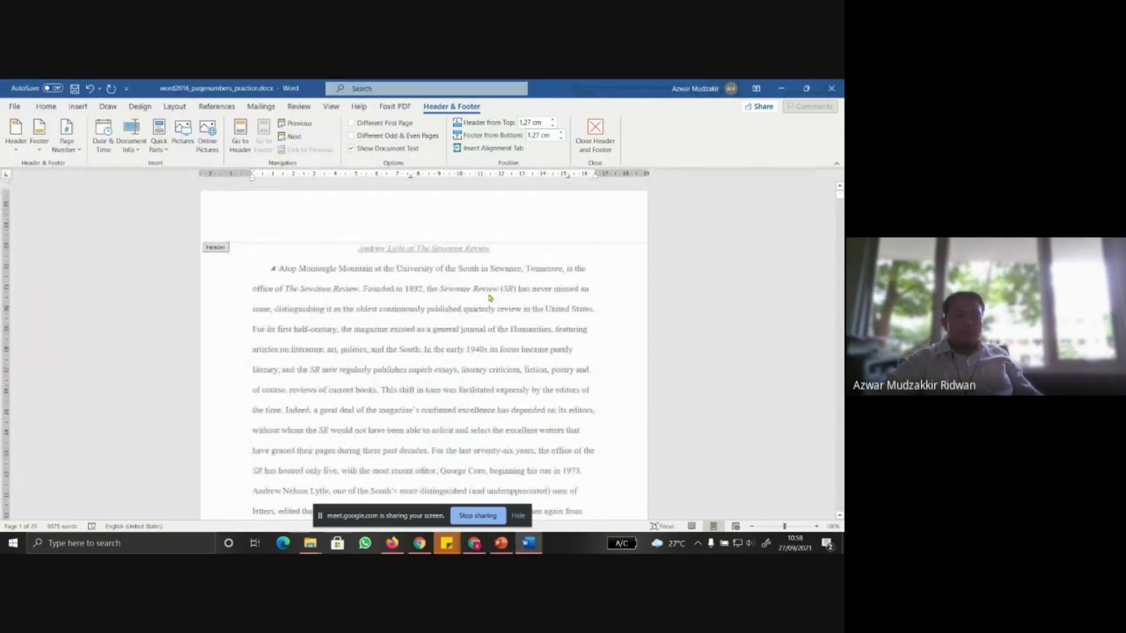
scroll(490, 298, down, 1)
scroll(490, 298, up, 1)
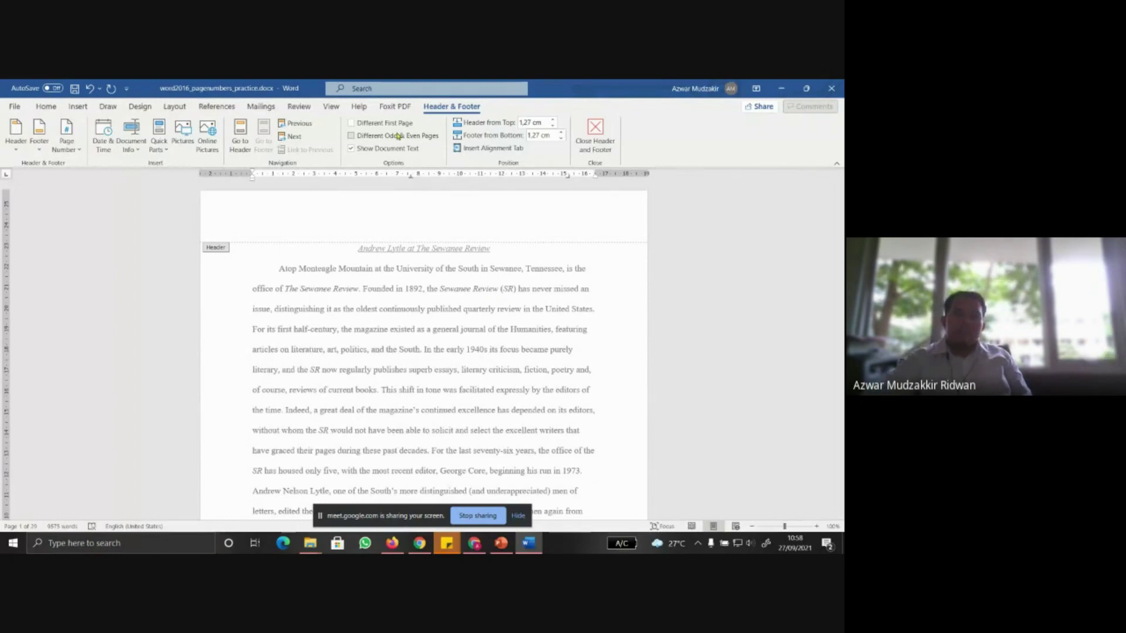
scroll(515, 434, down, 1)
scroll(607, 448, down, 4)
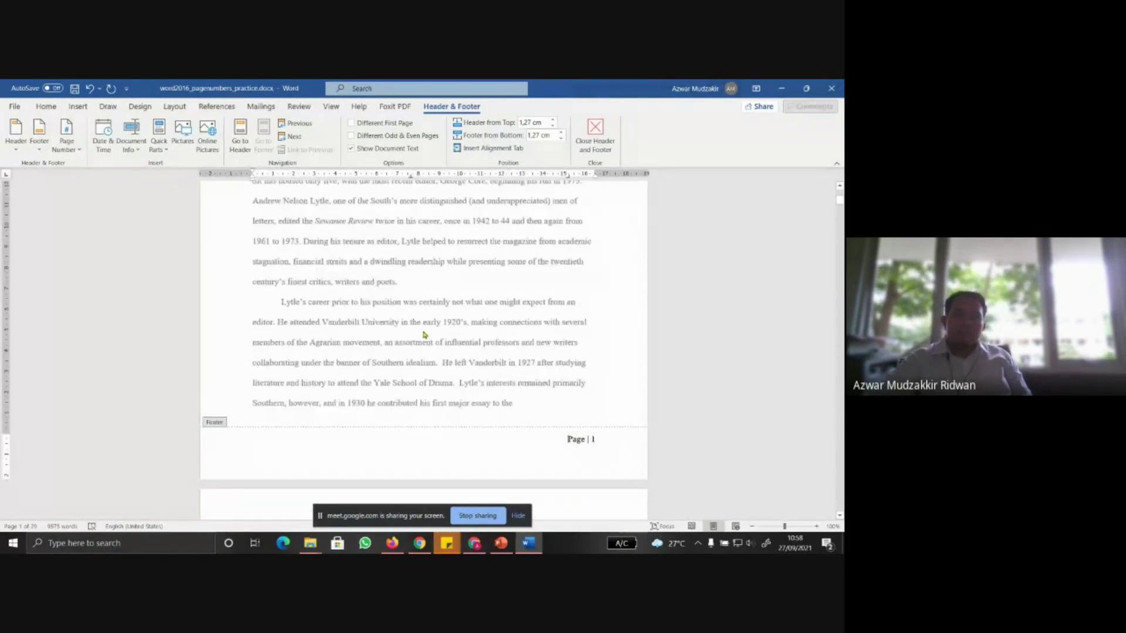
scroll(425, 335, up, 5)
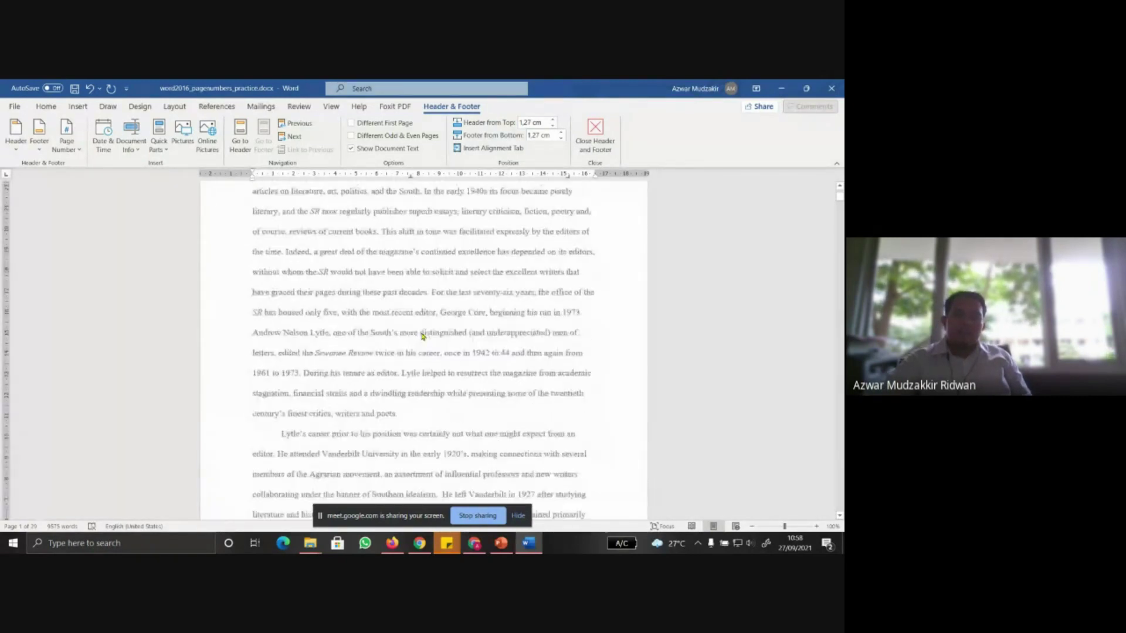
click(382, 124)
Confirm page 2 still reads 'Page | 2', recheck the slide, and close the footer
scroll(432, 364, down, 2)
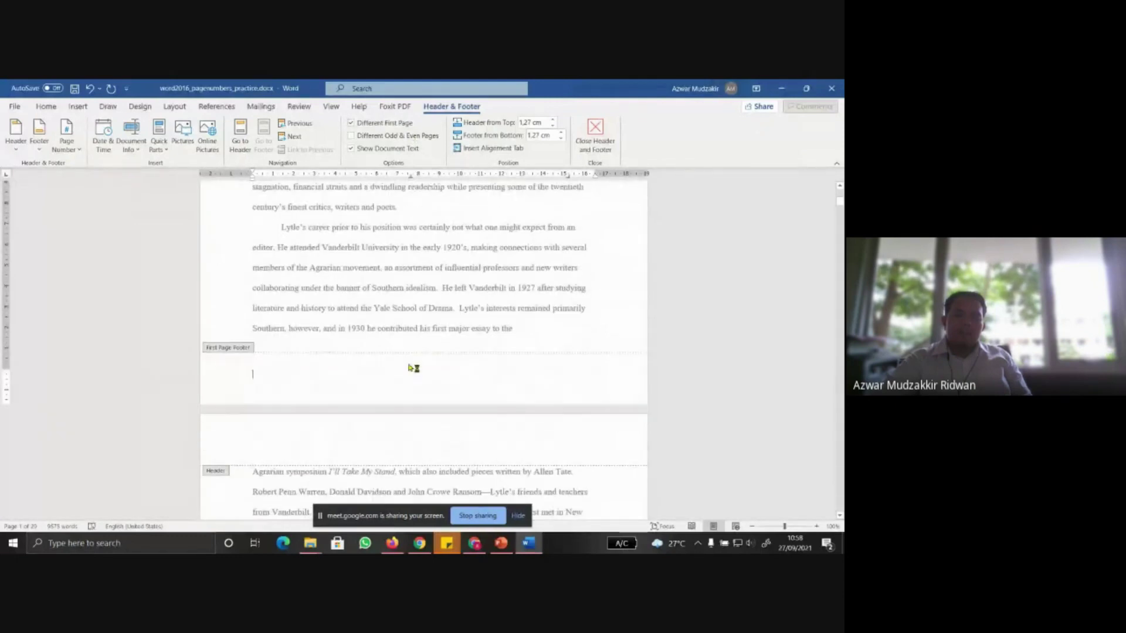
scroll(434, 364, down, 9)
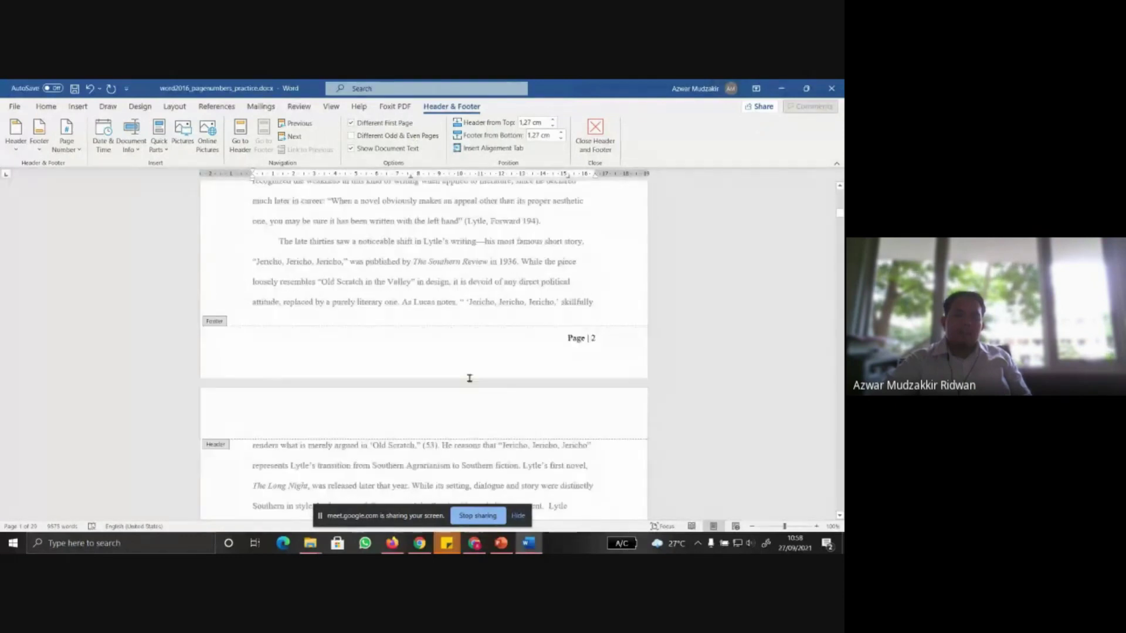
scroll(441, 371, down, 2)
scroll(540, 327, up, 8)
scroll(434, 285, up, 2)
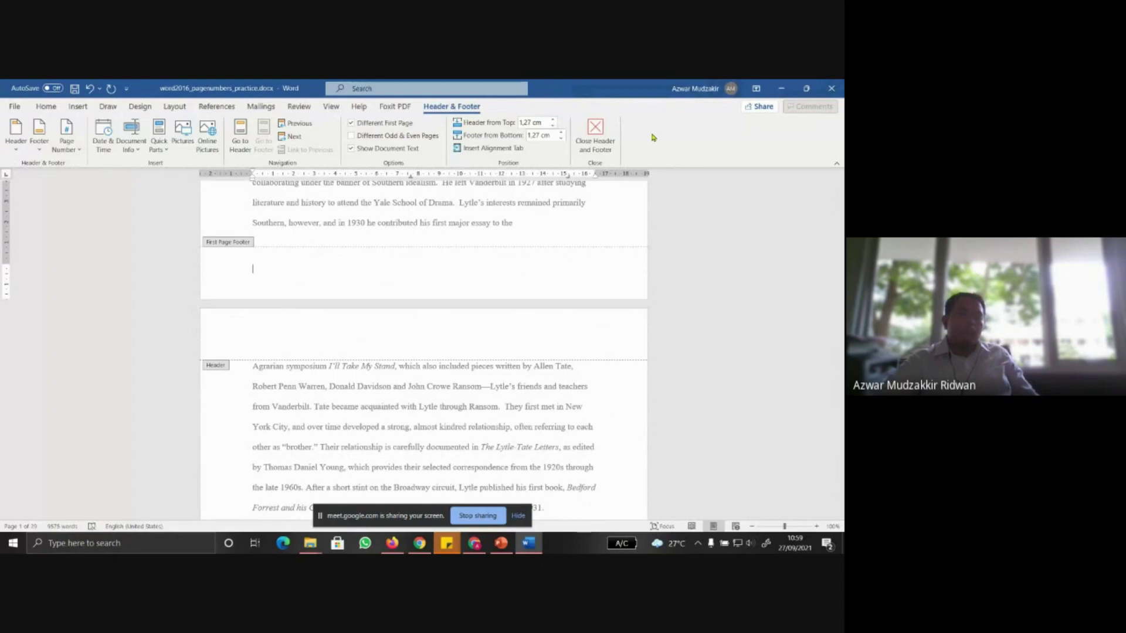
click(501, 544)
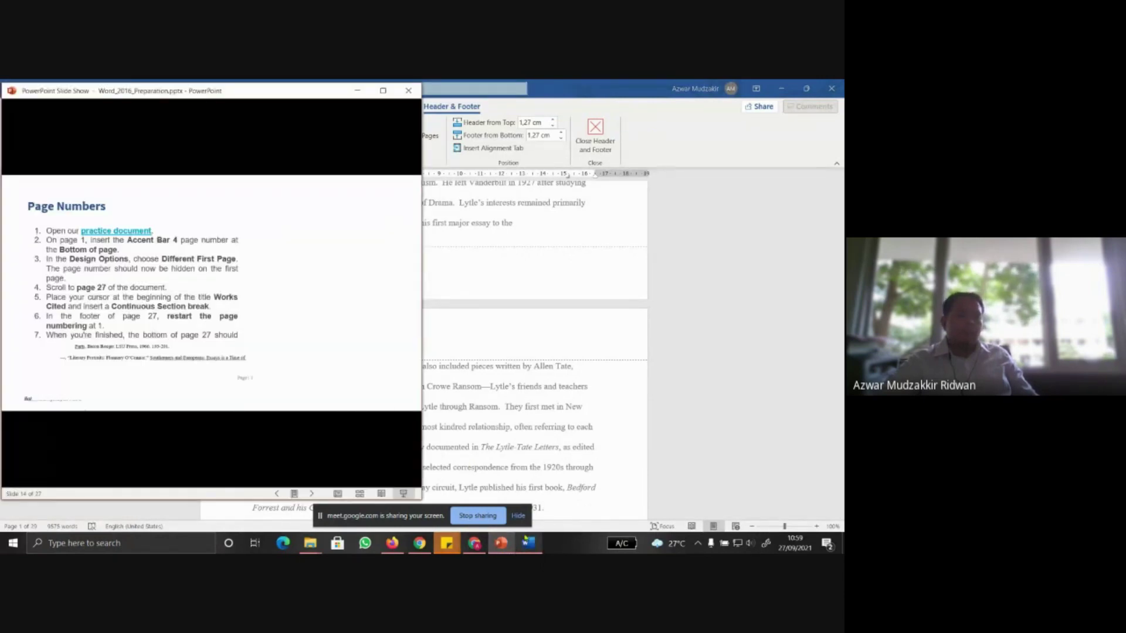
click(599, 136)
click(598, 136)
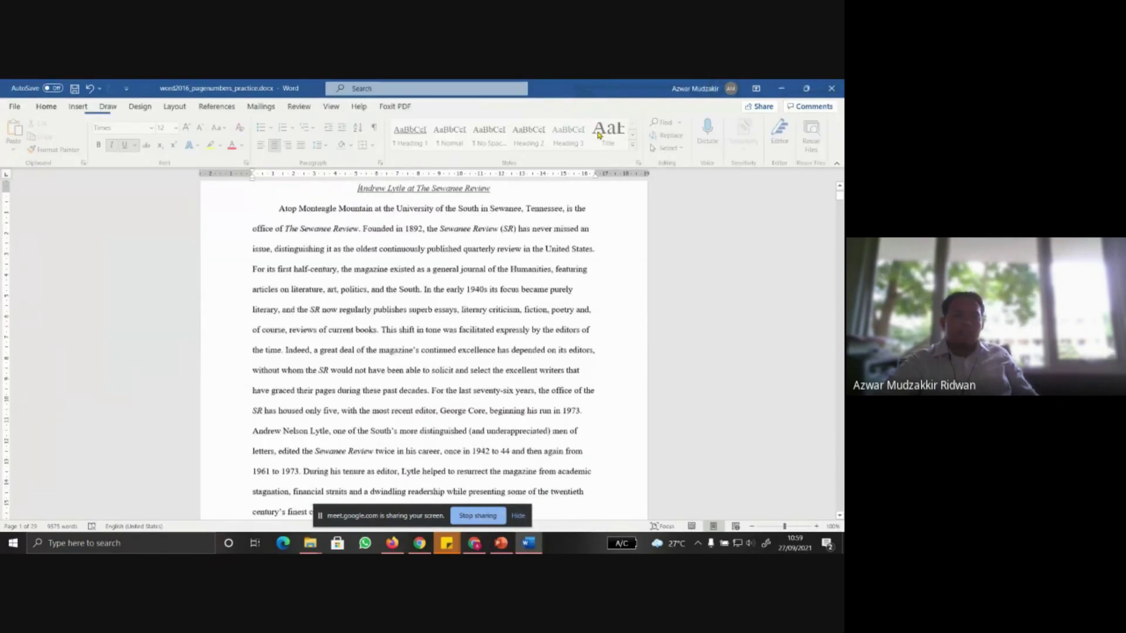
Scroll the essay down to the Works Cited page near the end of the document
key(alt+Tab)
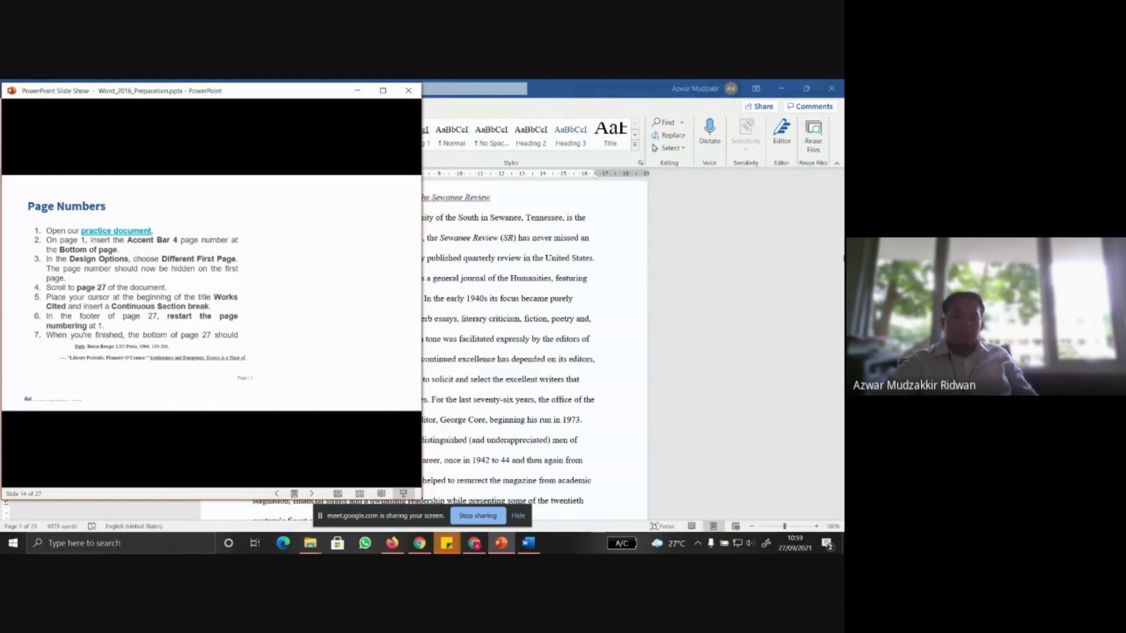
click(818, 223)
drag(840, 194, 840, 452)
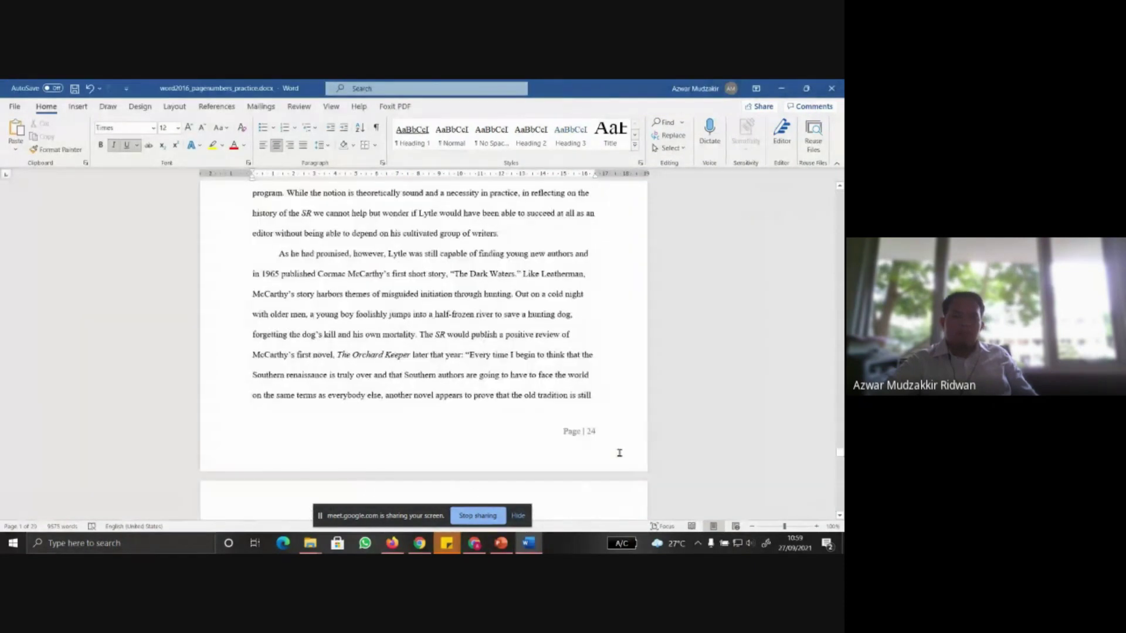
scroll(619, 452, down, 15)
scroll(615, 450, down, 15)
scroll(614, 448, up, 5)
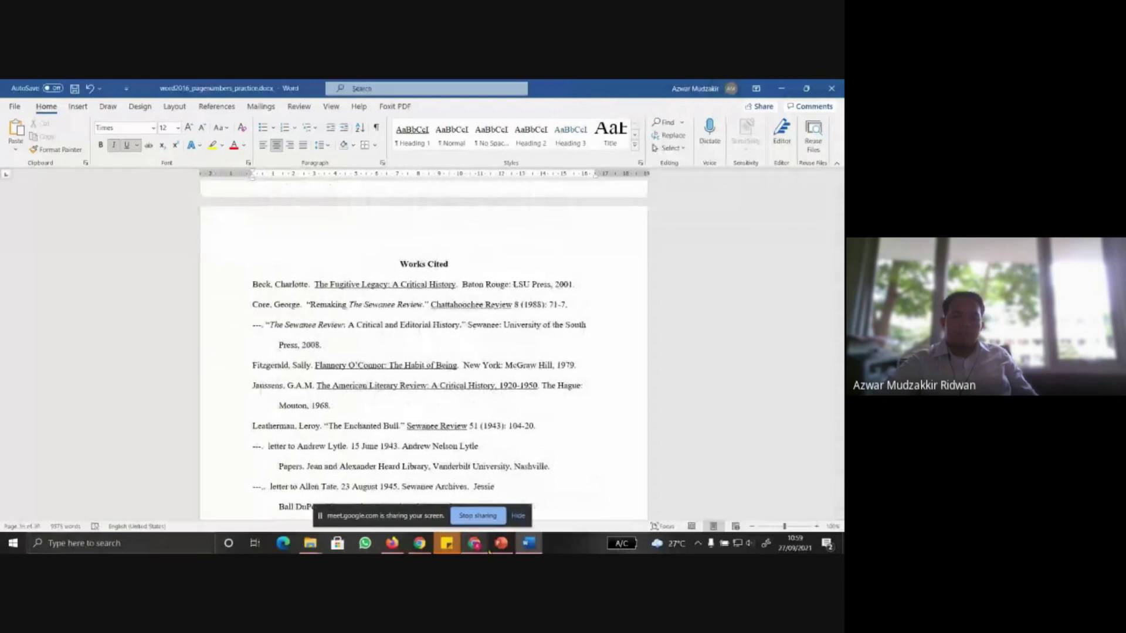
Move the instructions window aside and place the insertion point before the Works Cited title
click(496, 546)
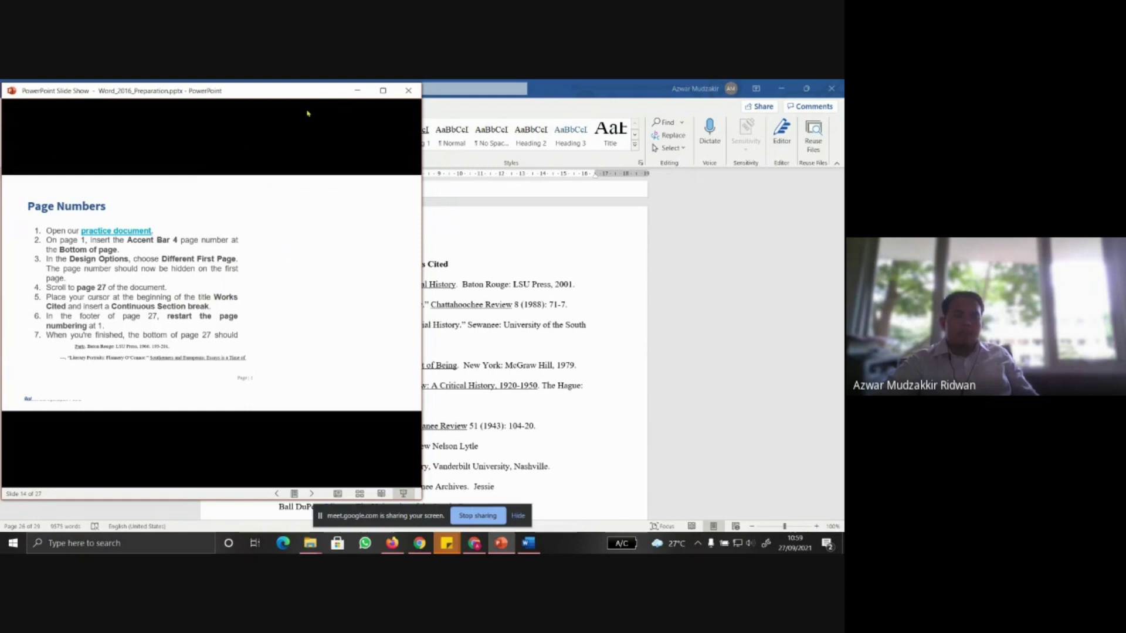
drag(296, 94, 580, 296)
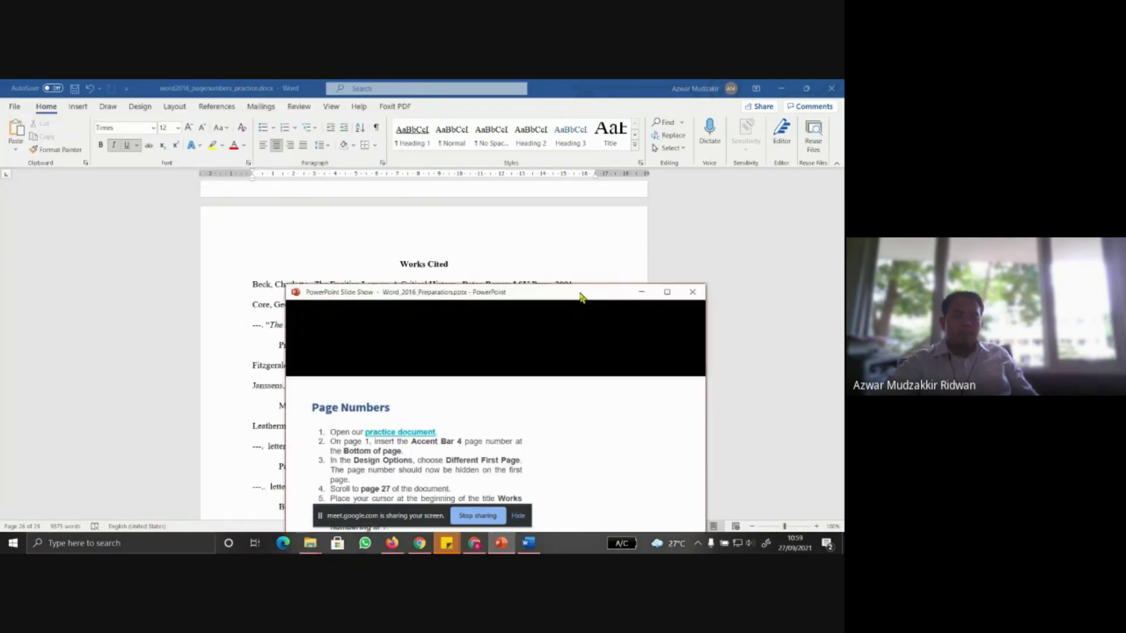
click(401, 265)
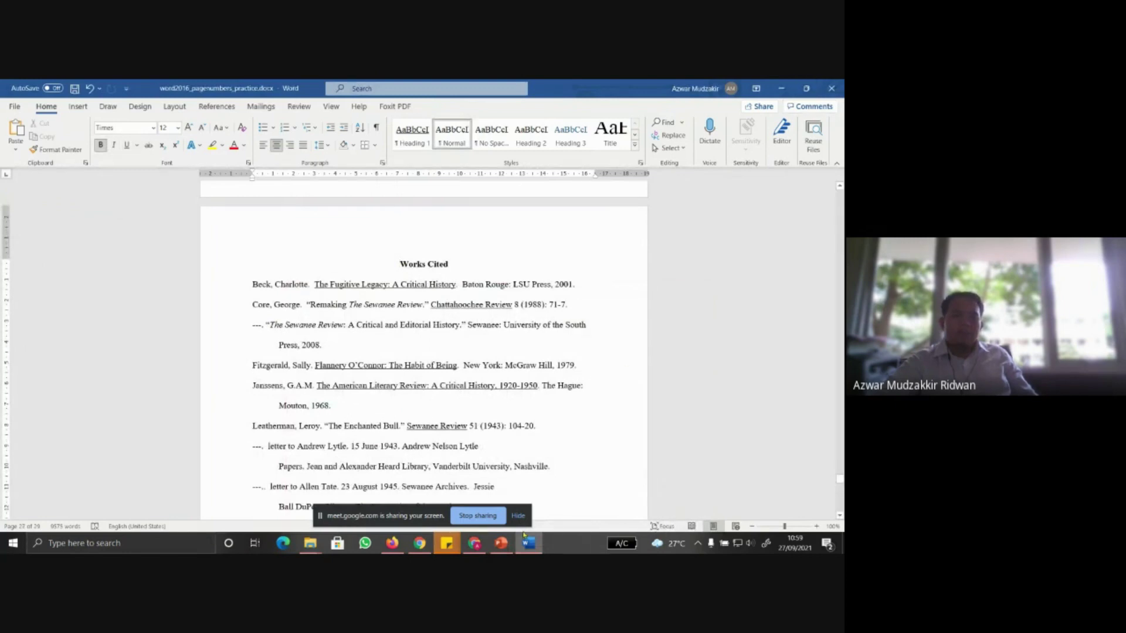
click(500, 543)
drag(537, 297, 214, 93)
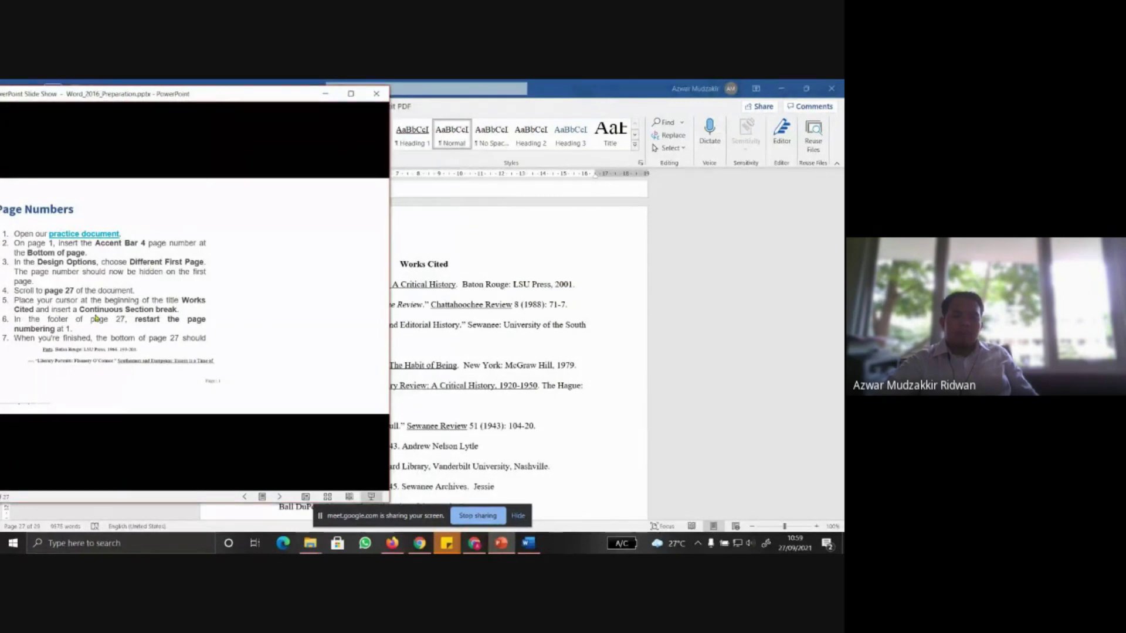
click(463, 255)
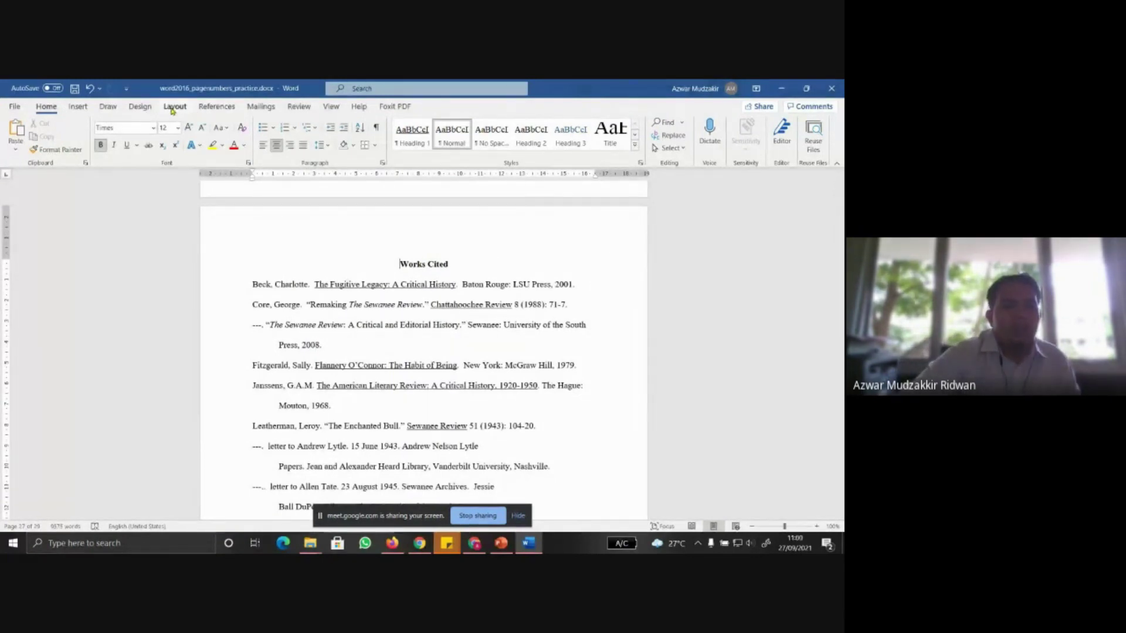
Insert a Continuous section break before Works Cited via Layout > Breaks, then check the slide
click(174, 107)
click(138, 122)
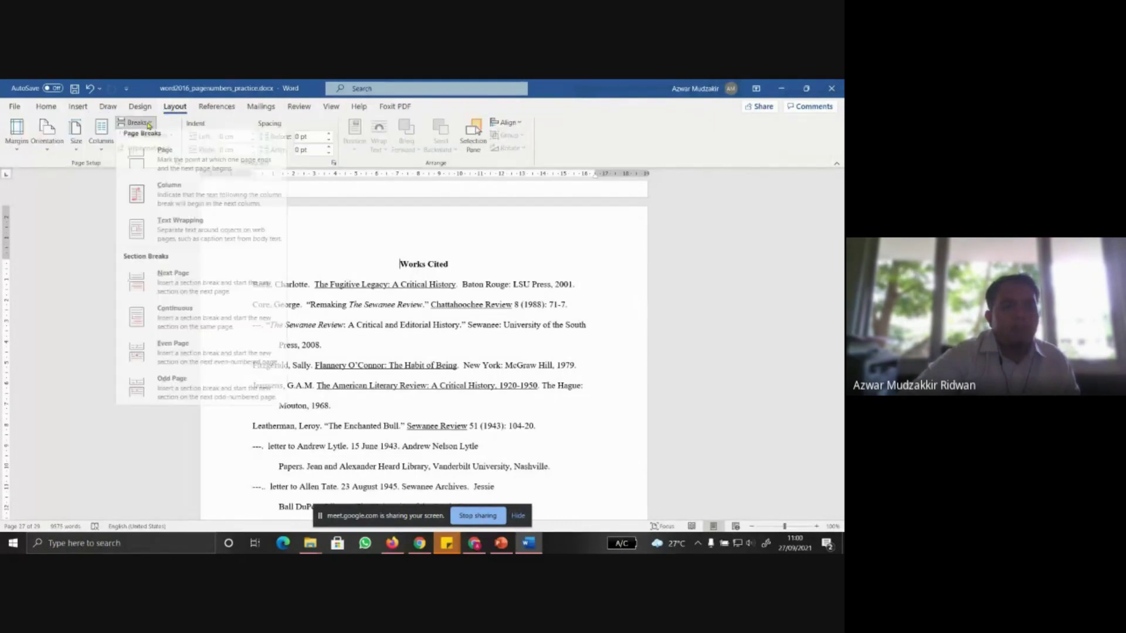
click(191, 333)
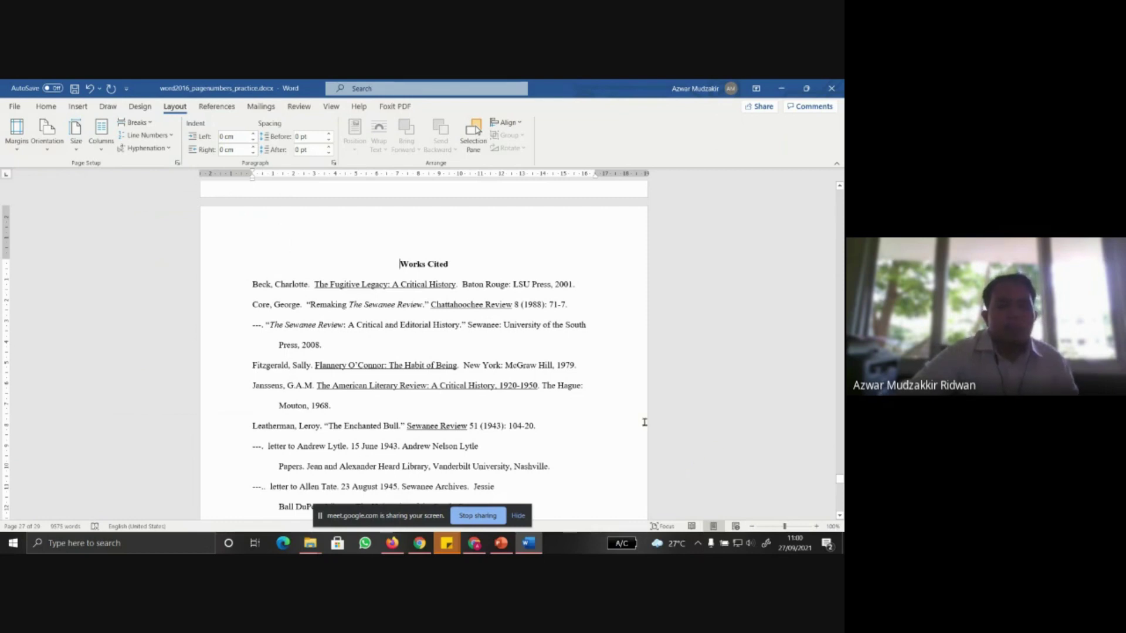
click(501, 544)
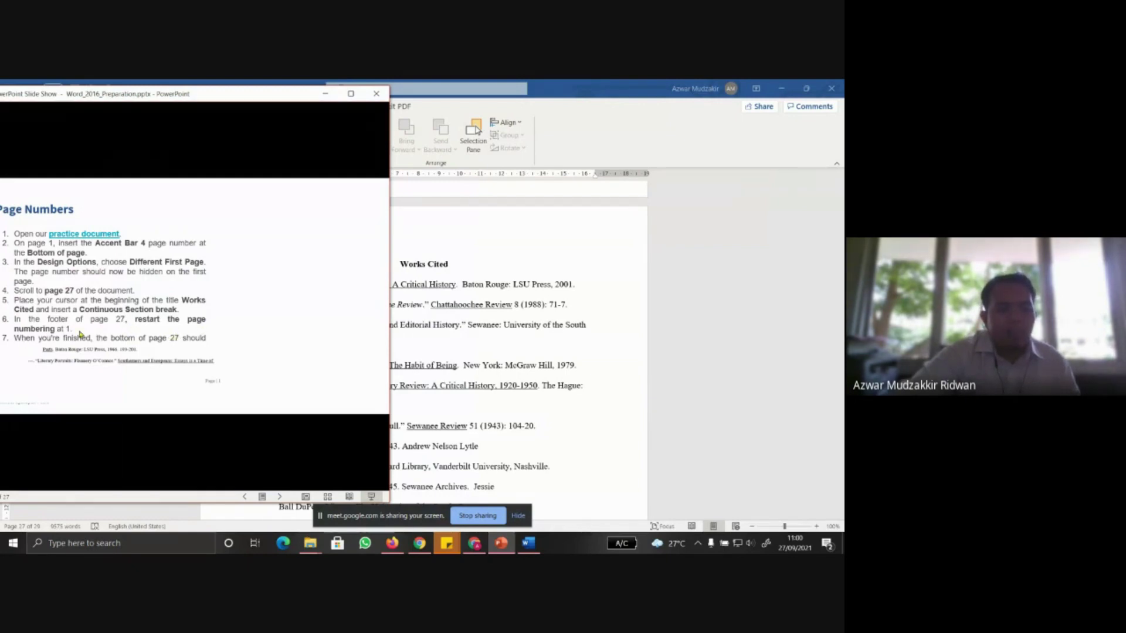
Put the slide show away and open the Works Cited page's footer for editing
scroll(529, 371, down, 10)
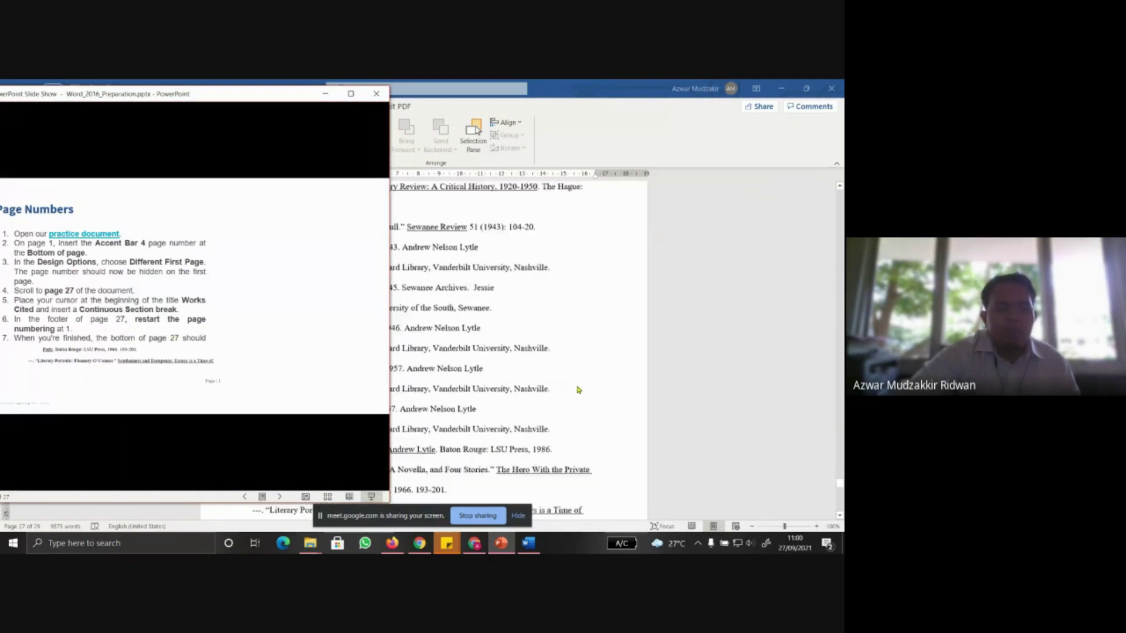
click(326, 94)
double_click(500, 297)
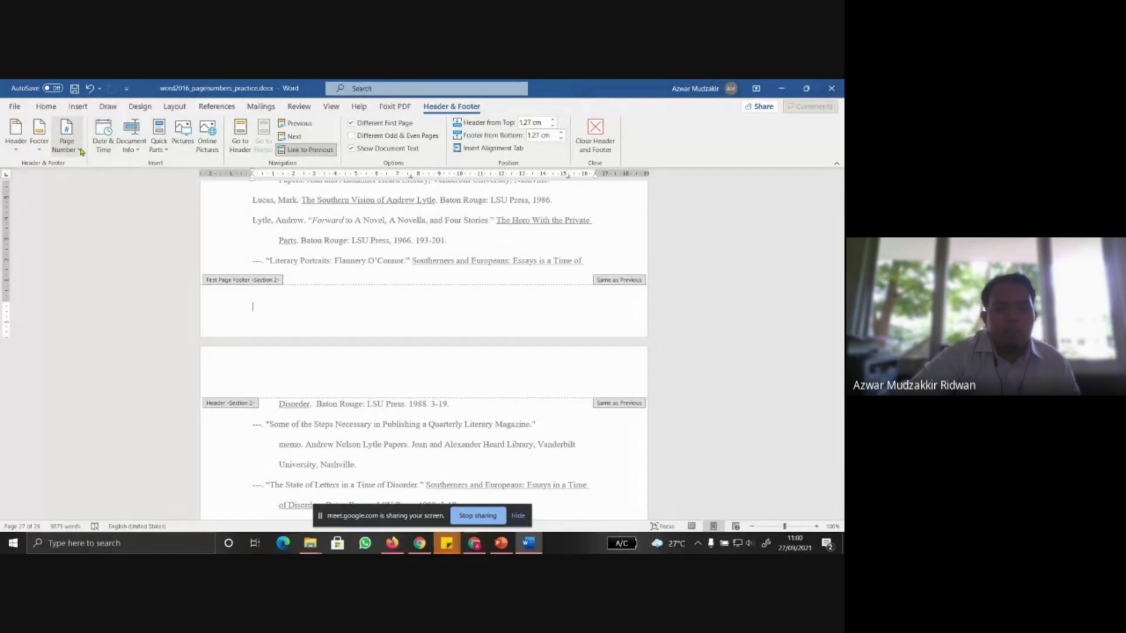
click(74, 150)
mouse_move(94, 180)
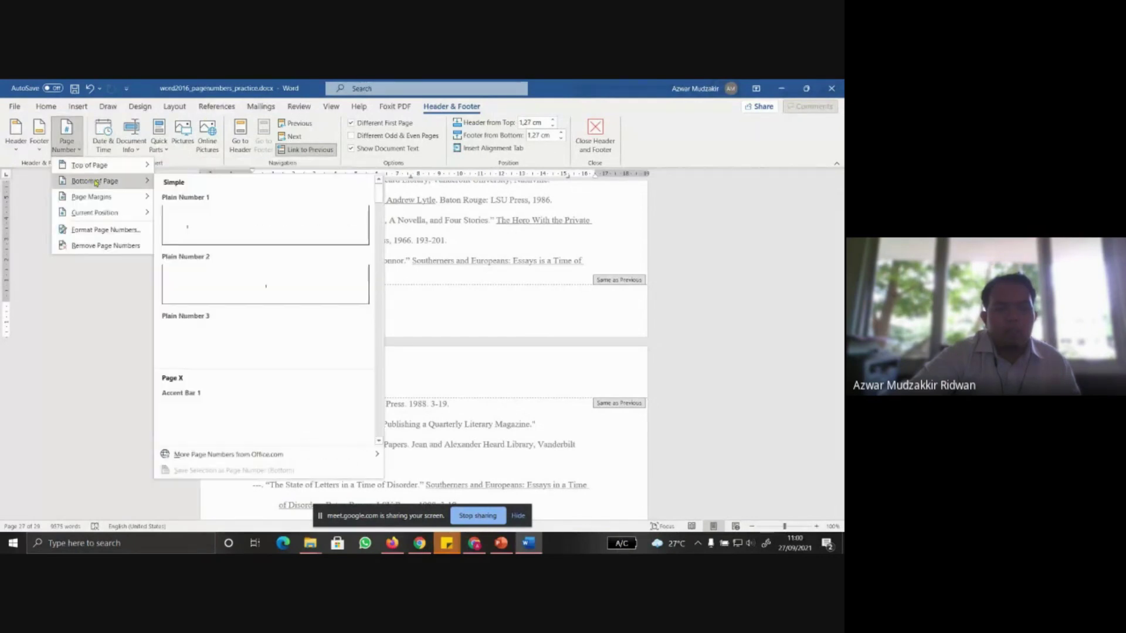
scroll(323, 398, down, 5)
scroll(323, 399, up, 3)
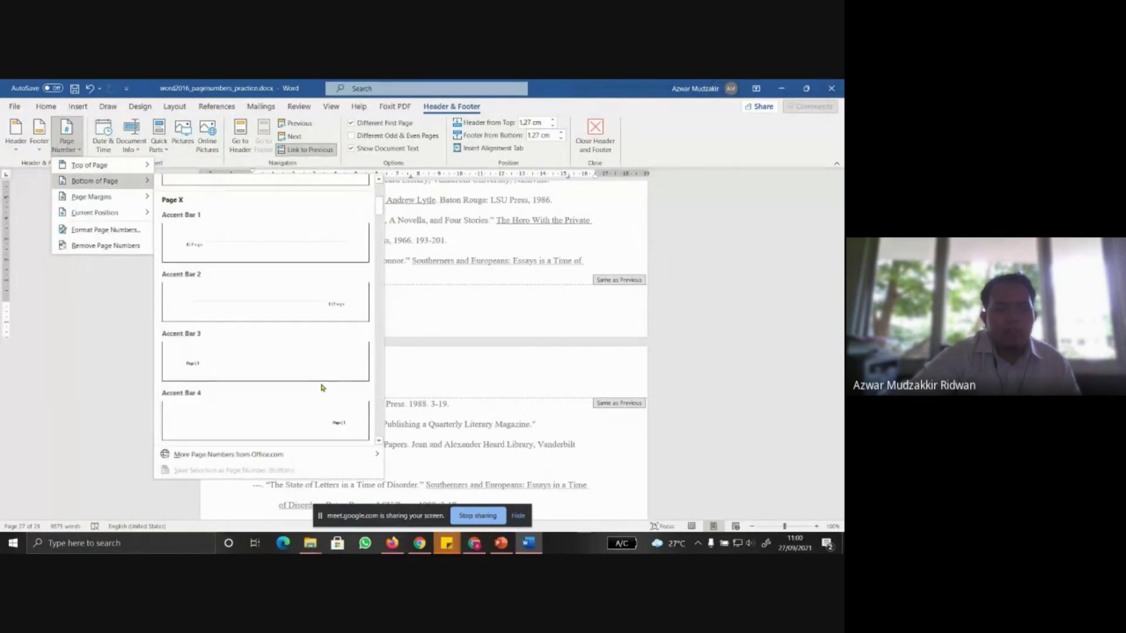
click(278, 414)
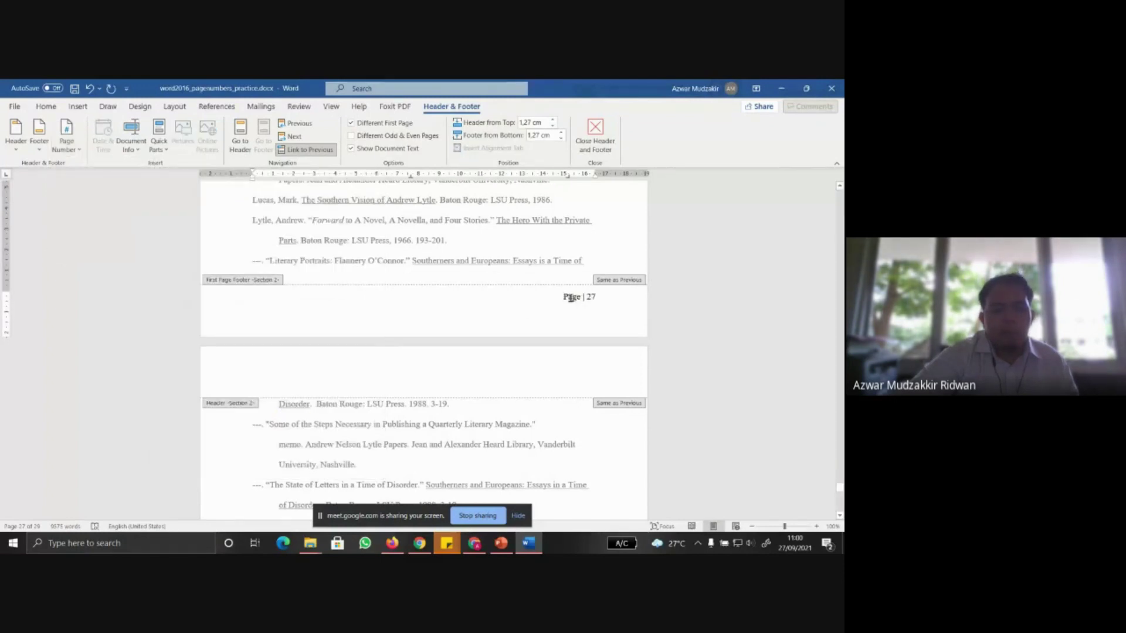
click(67, 150)
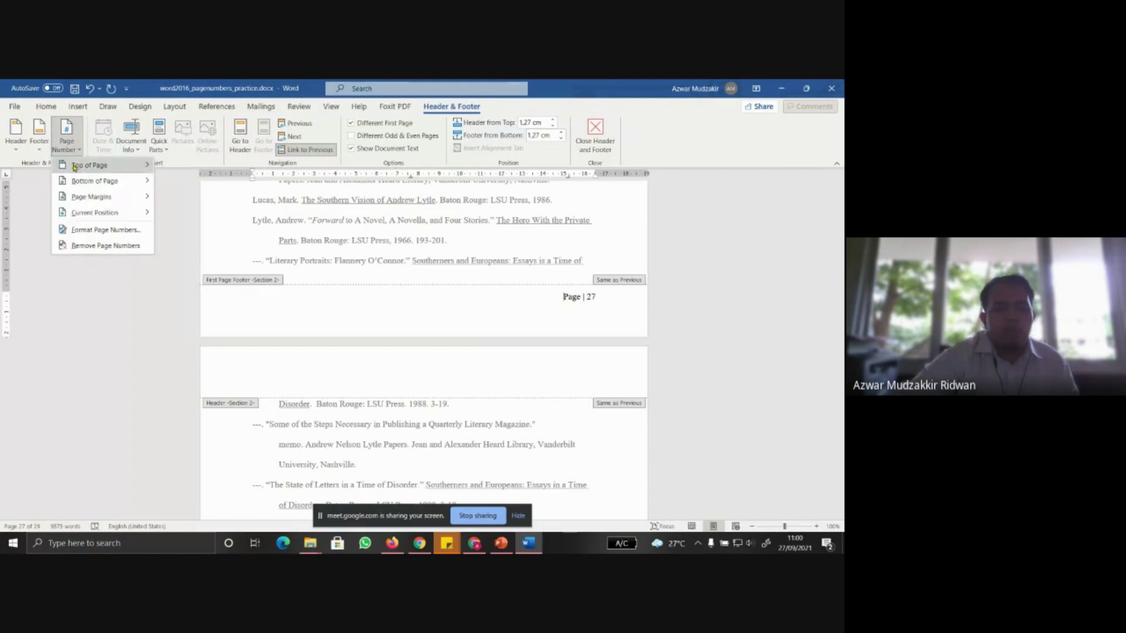
click(94, 229)
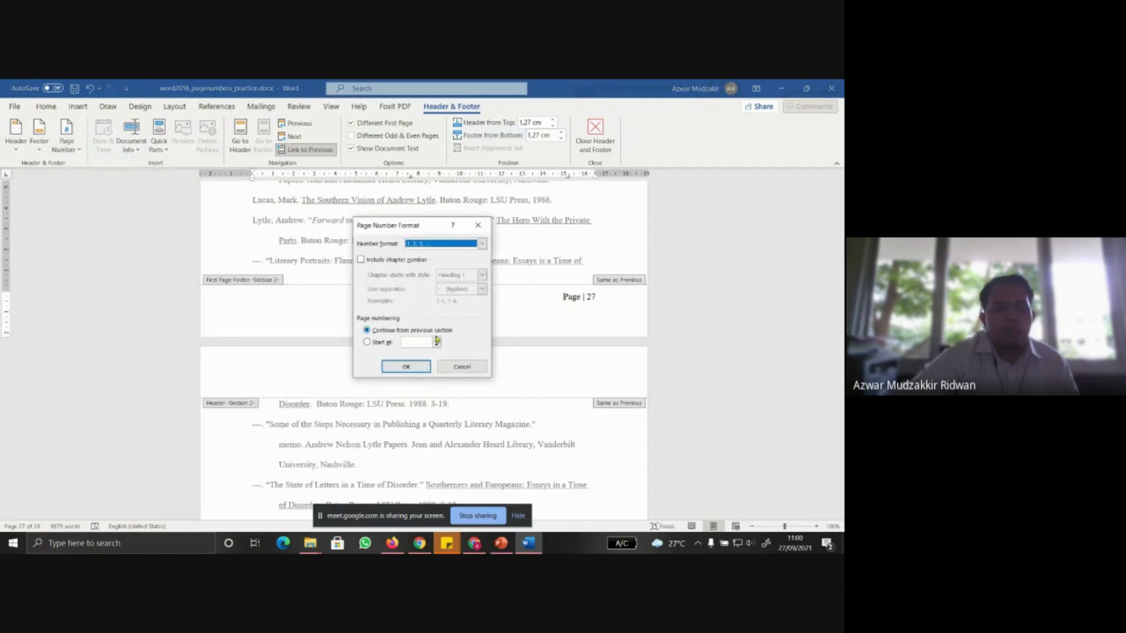
click(381, 346)
click(406, 366)
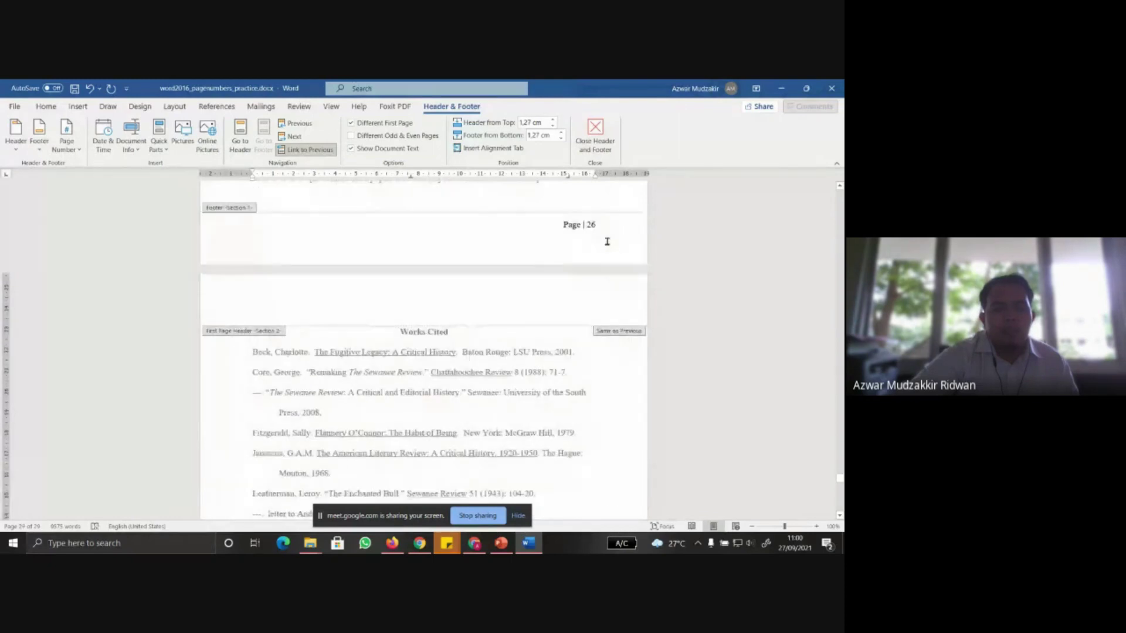
scroll(607, 242, down, 10)
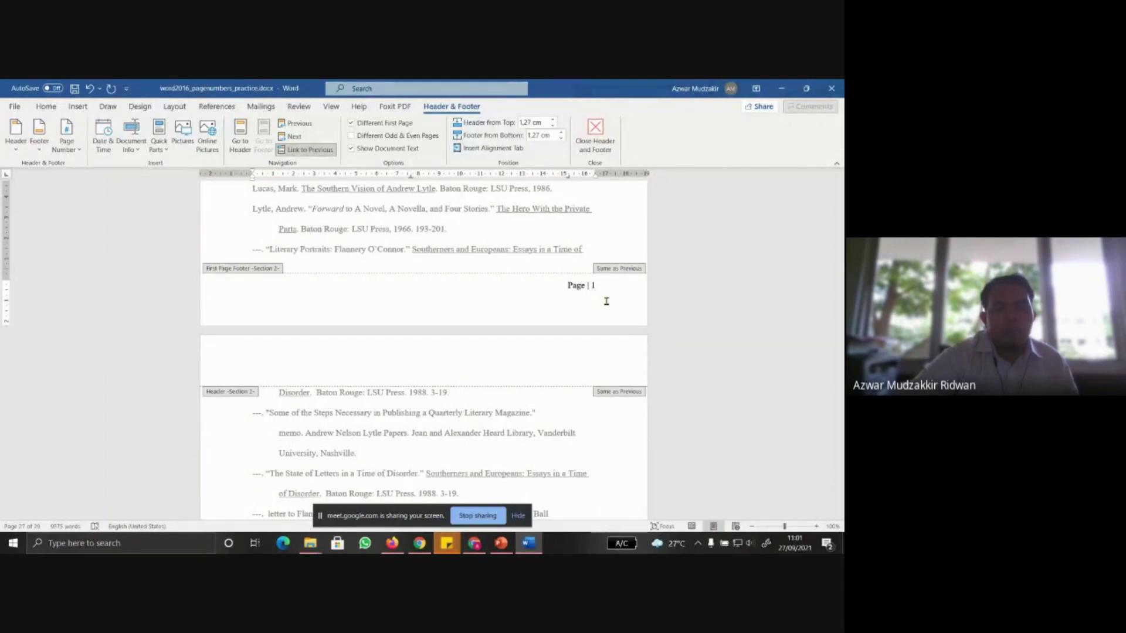
scroll(516, 285, up, 10)
scroll(518, 287, down, 4)
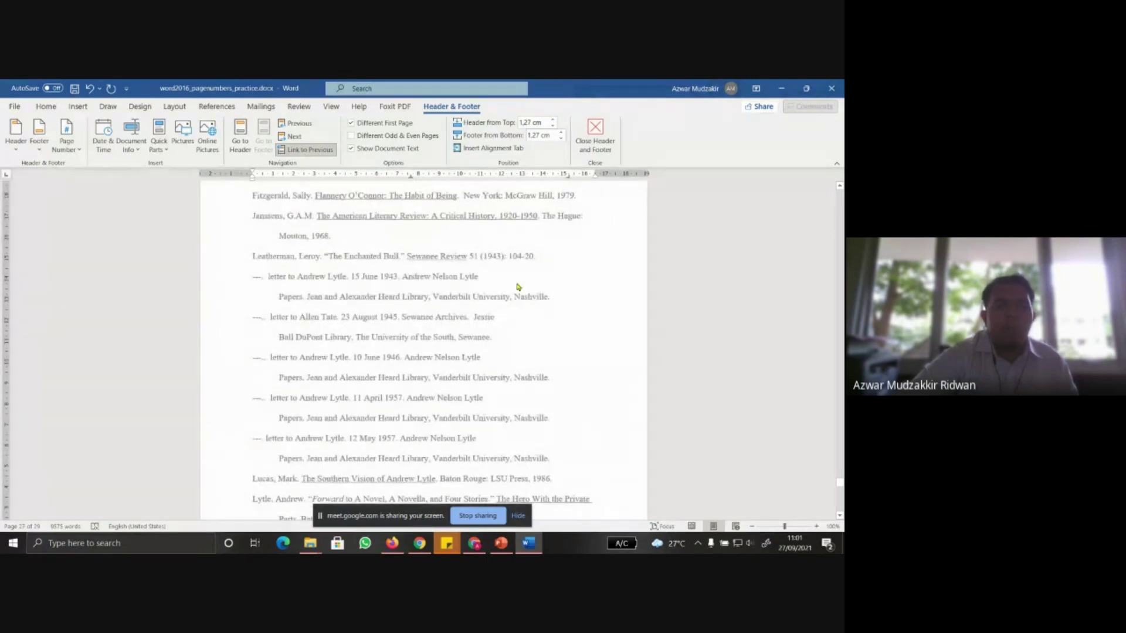
scroll(518, 287, up, 1)
scroll(516, 312, down, 8)
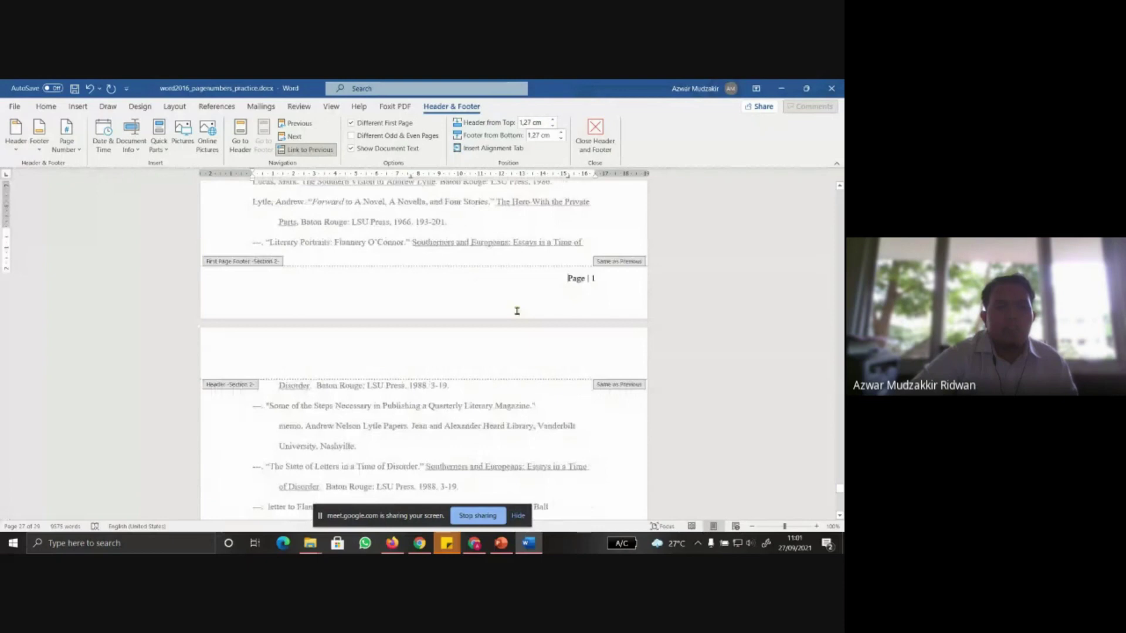
Set the Works Cited section's page number format to i, ii, iii
click(66, 136)
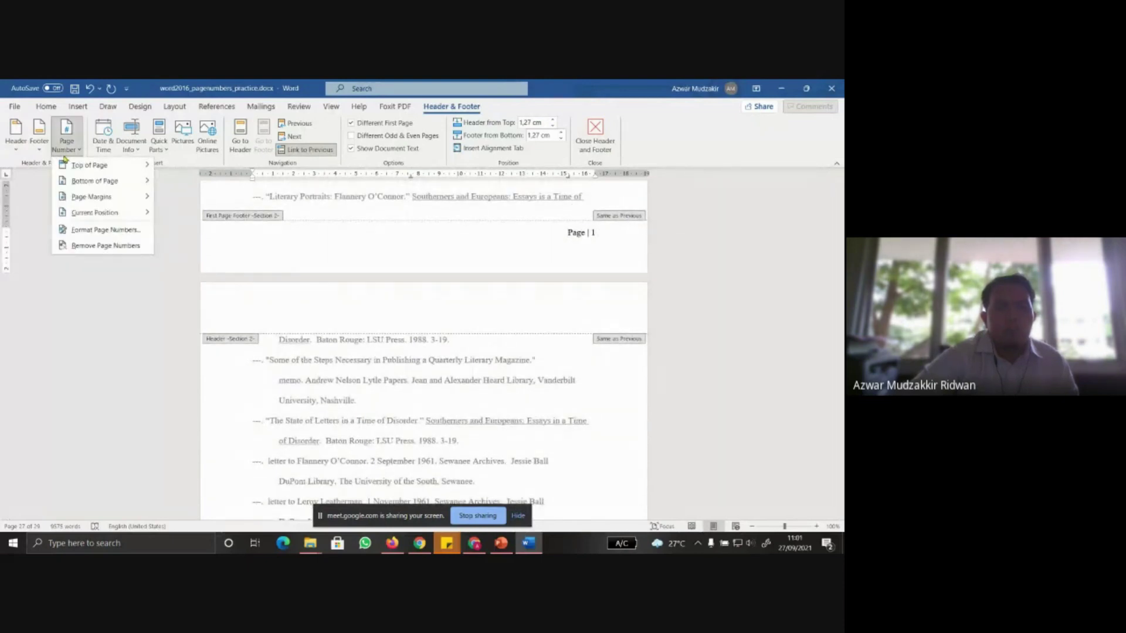
click(95, 231)
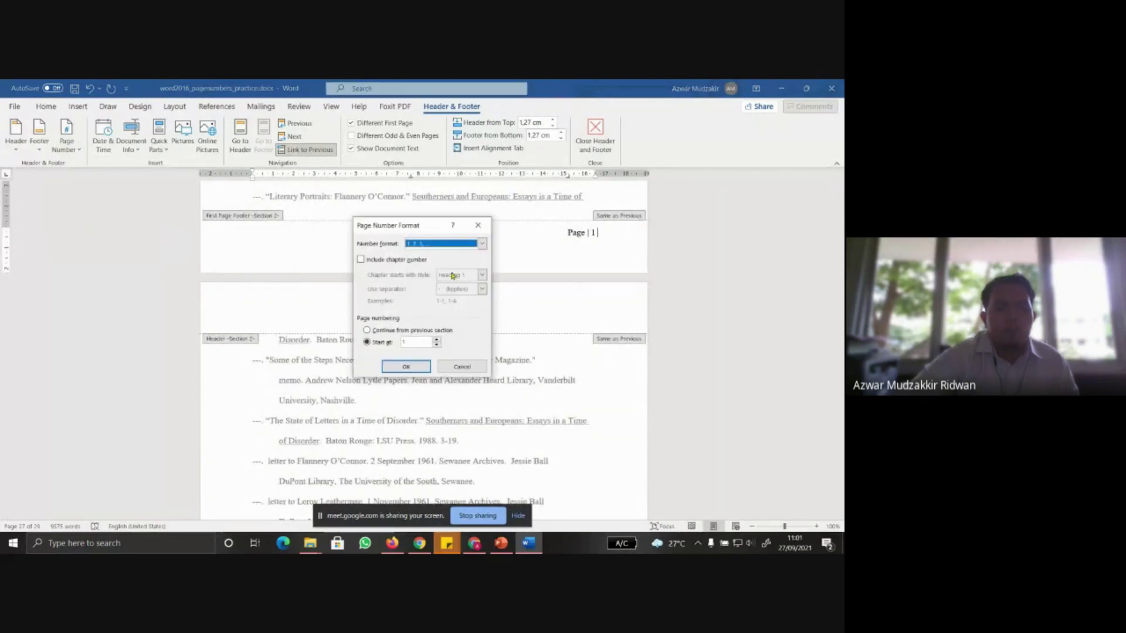
click(424, 246)
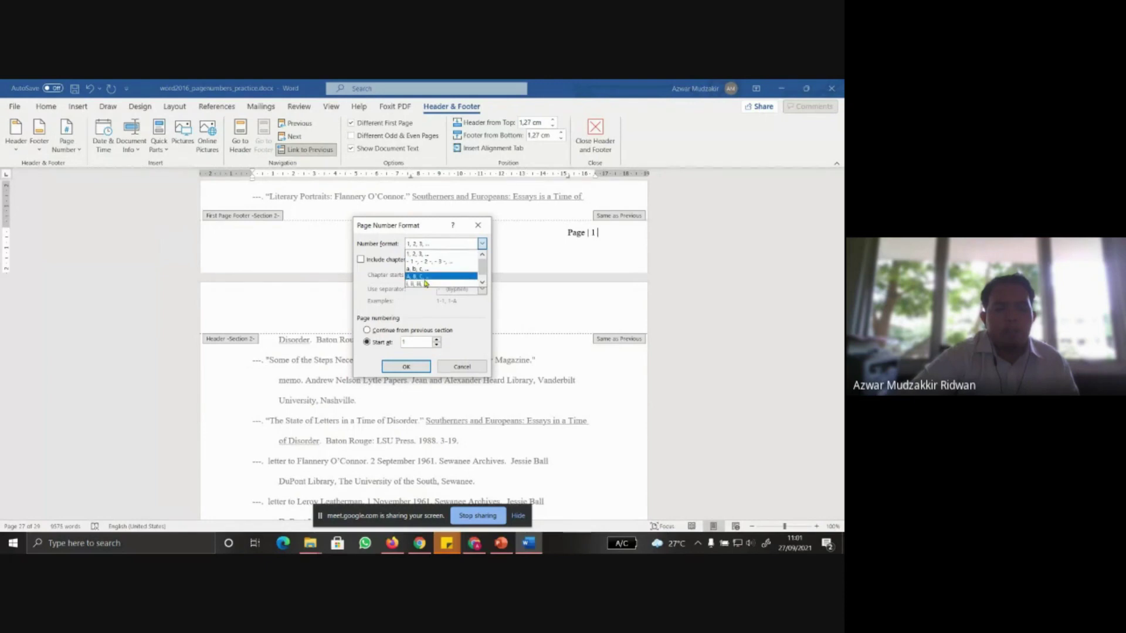
click(428, 284)
click(406, 367)
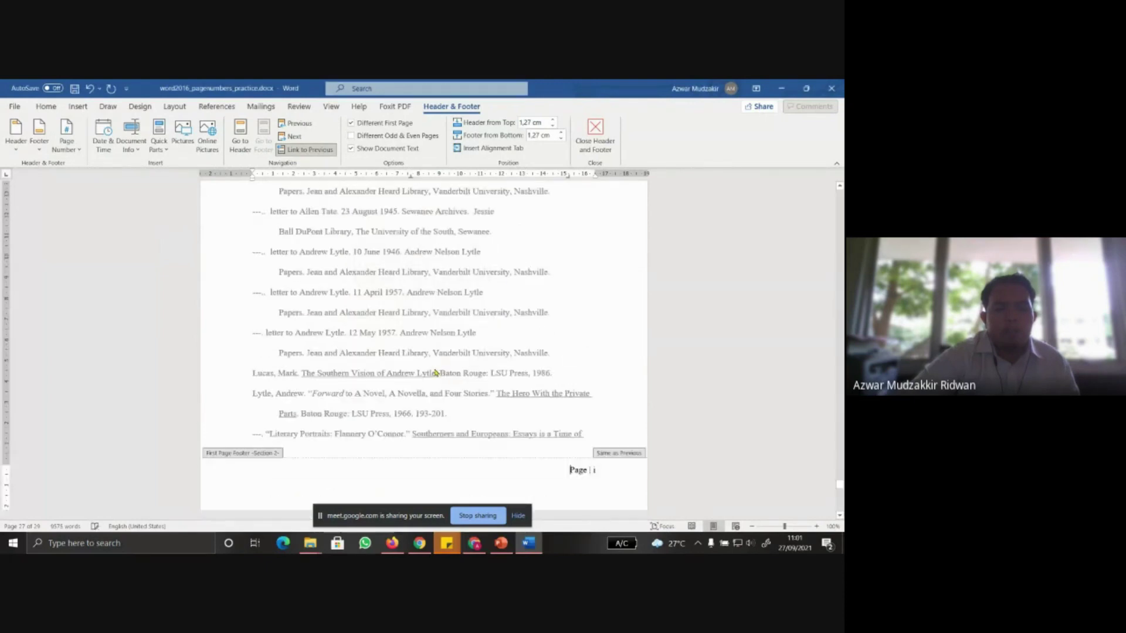
Scroll through the footers to check the numbering and compare it with the exercise slide
scroll(566, 422, down, 3)
scroll(566, 422, up, 7)
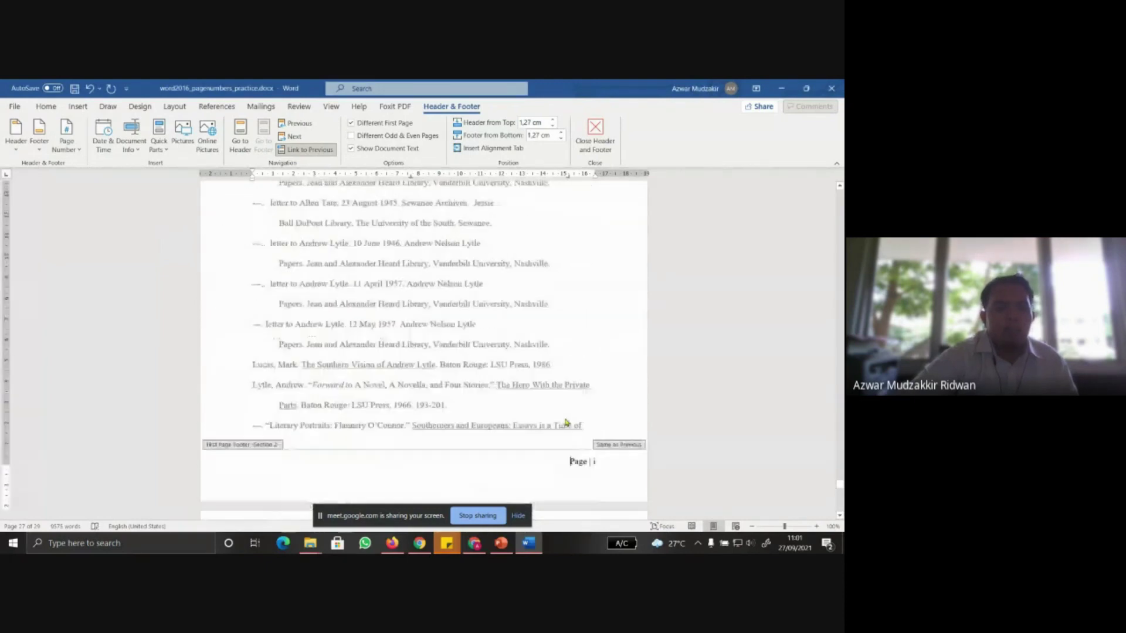
scroll(568, 423, up, 5)
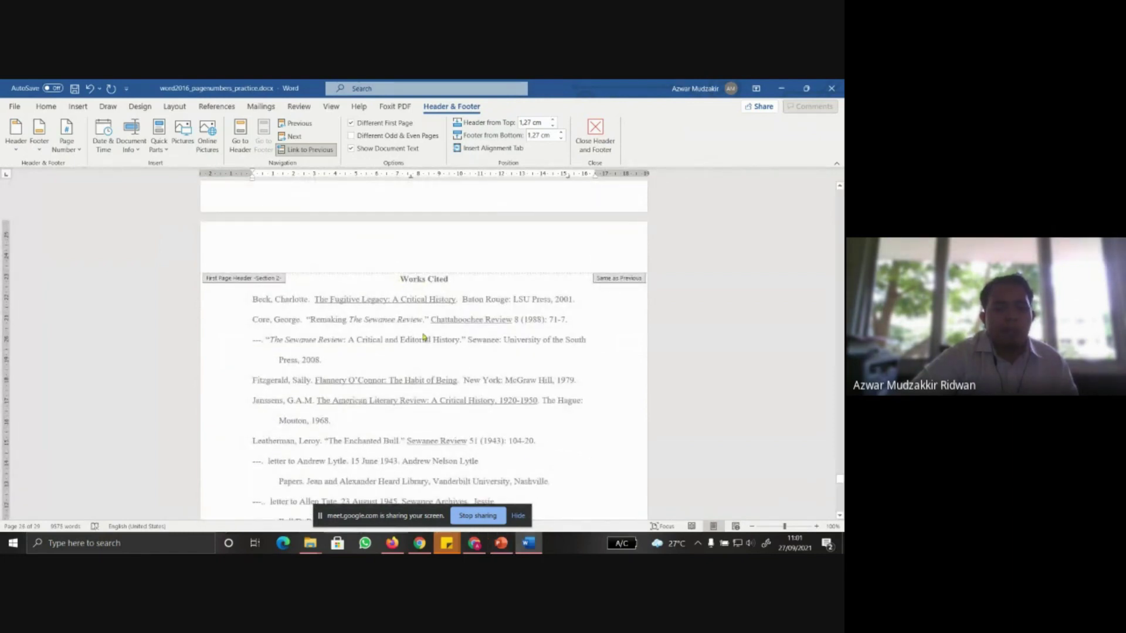
scroll(582, 360, up, 3)
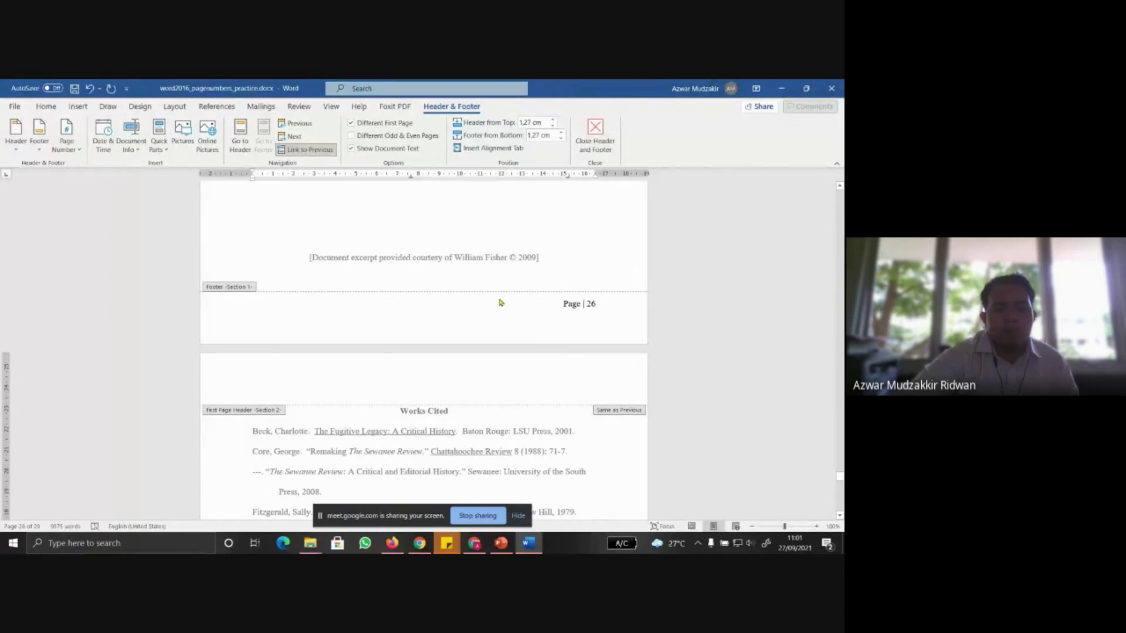
scroll(510, 328, down, 12)
scroll(527, 352, down, 4)
scroll(596, 292, up, 1)
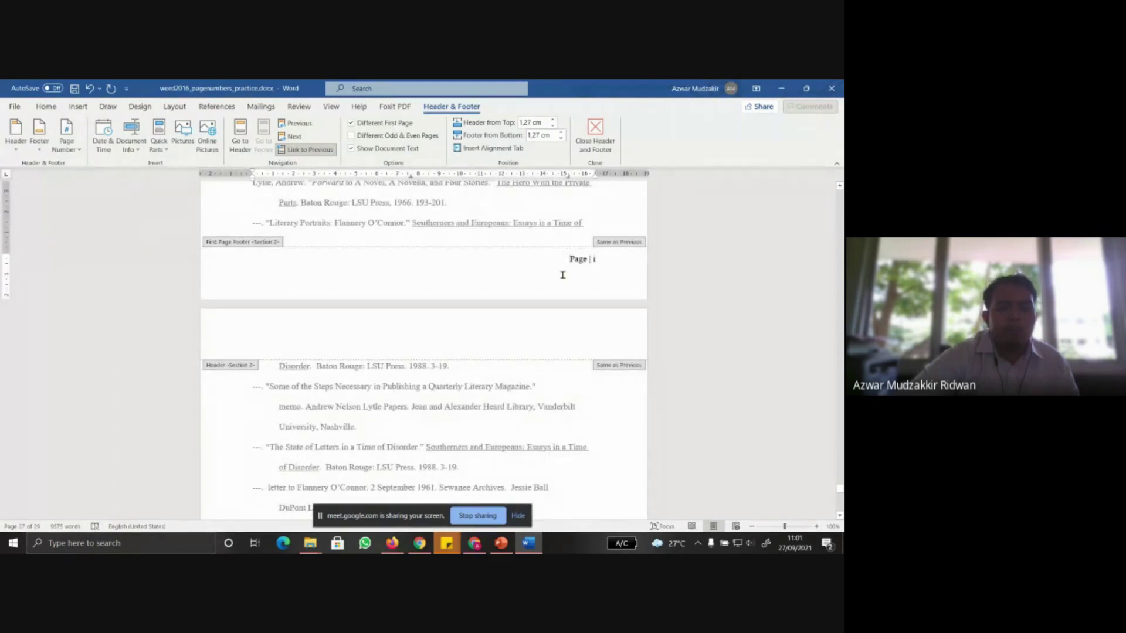
scroll(562, 275, up, 10)
scroll(562, 278, up, 1)
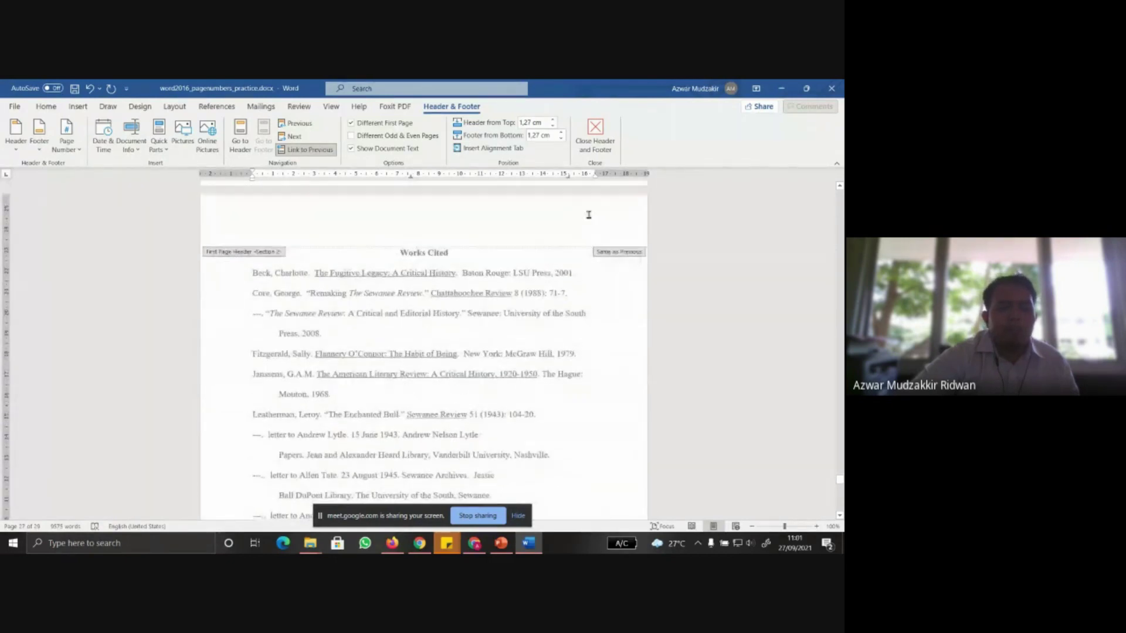
click(501, 543)
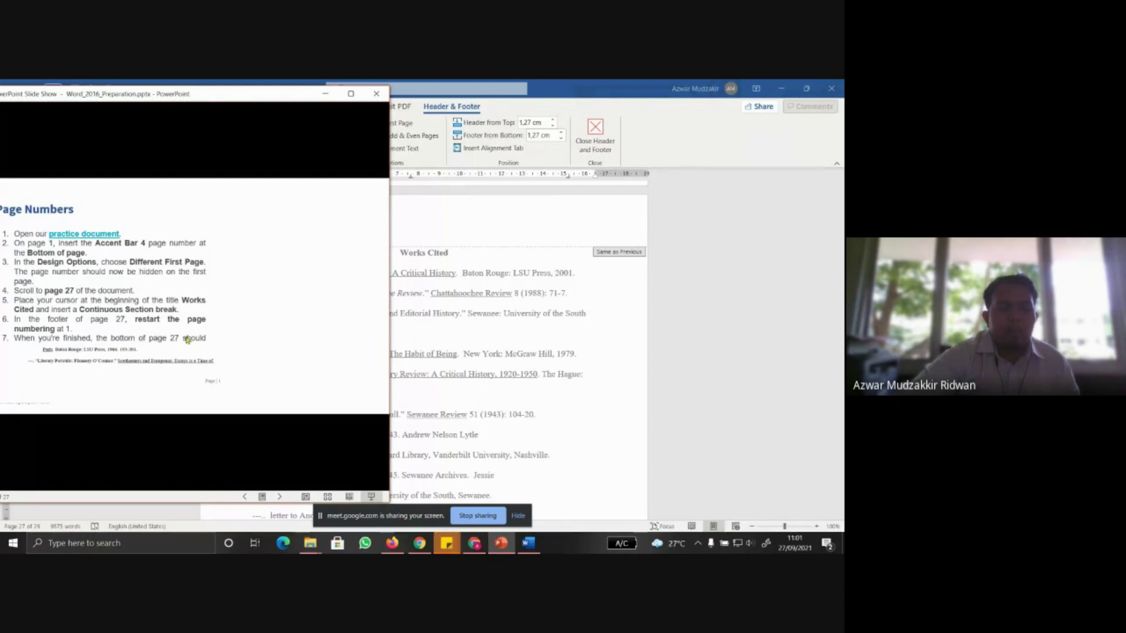
click(598, 420)
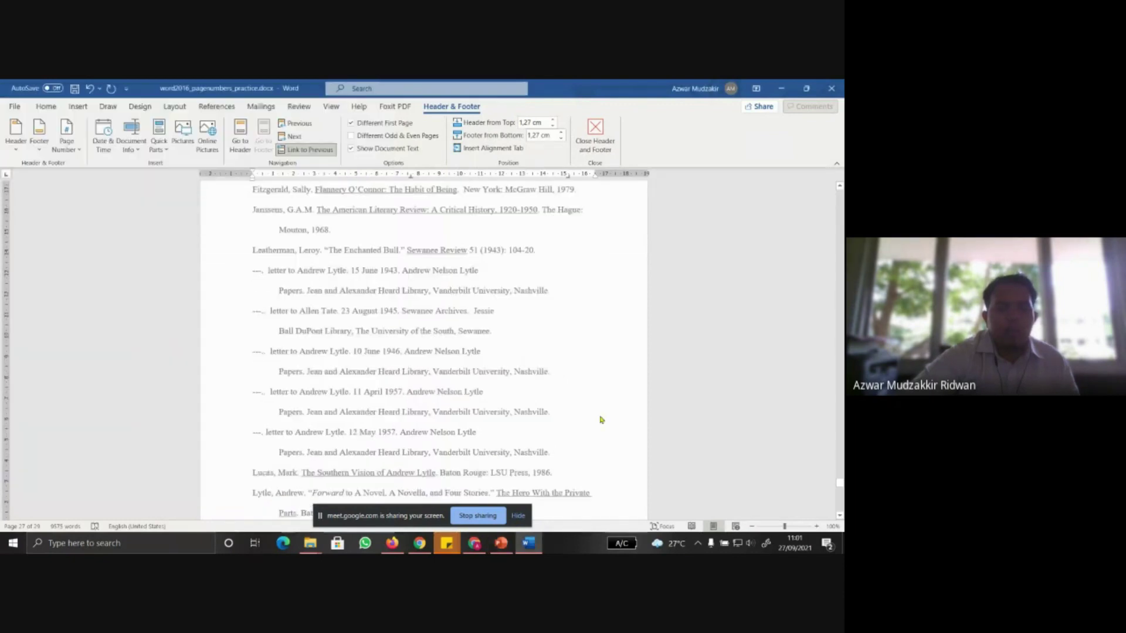
scroll(598, 420, down, 8)
Reopen the Works Cited footer, switch its number format back to 1, 2, 3, and exit the footer
click(596, 133)
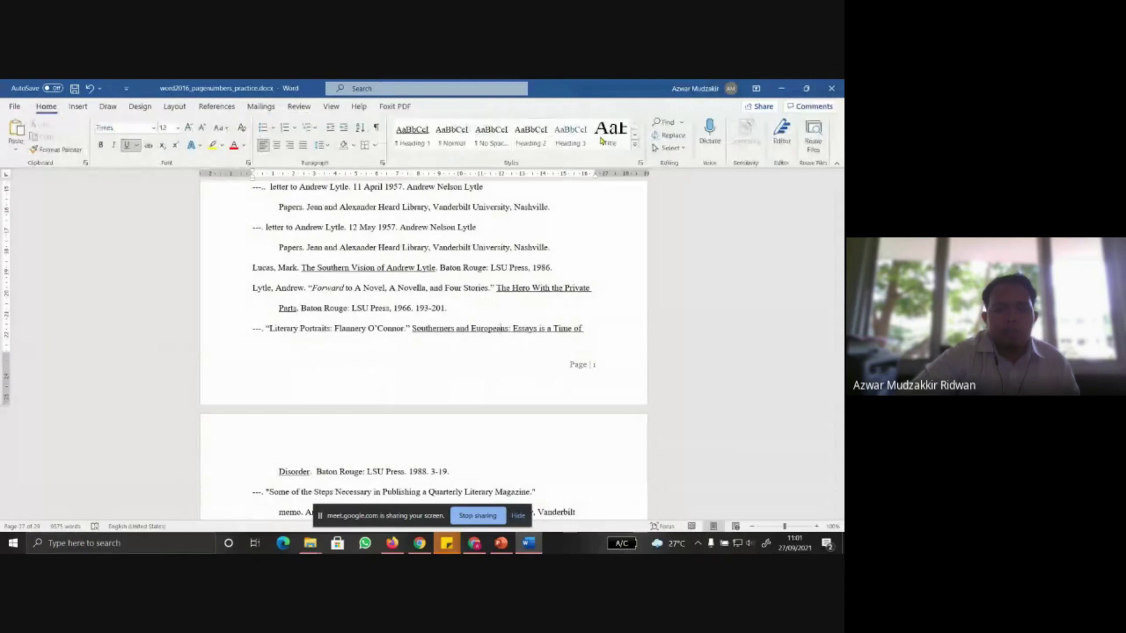
double_click(606, 376)
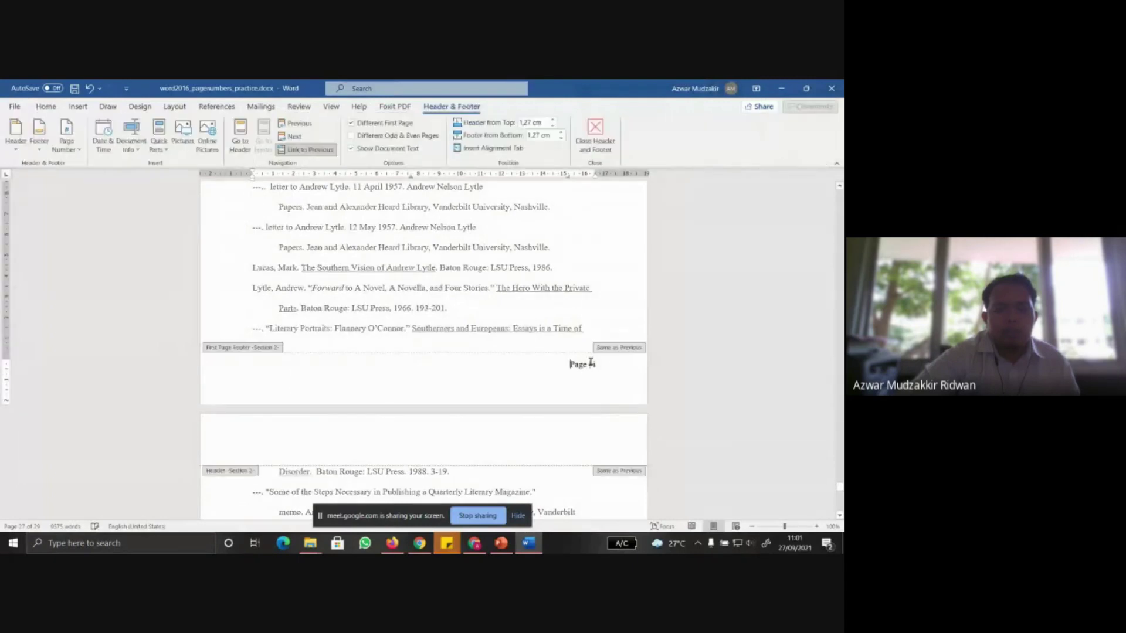
click(66, 138)
click(103, 229)
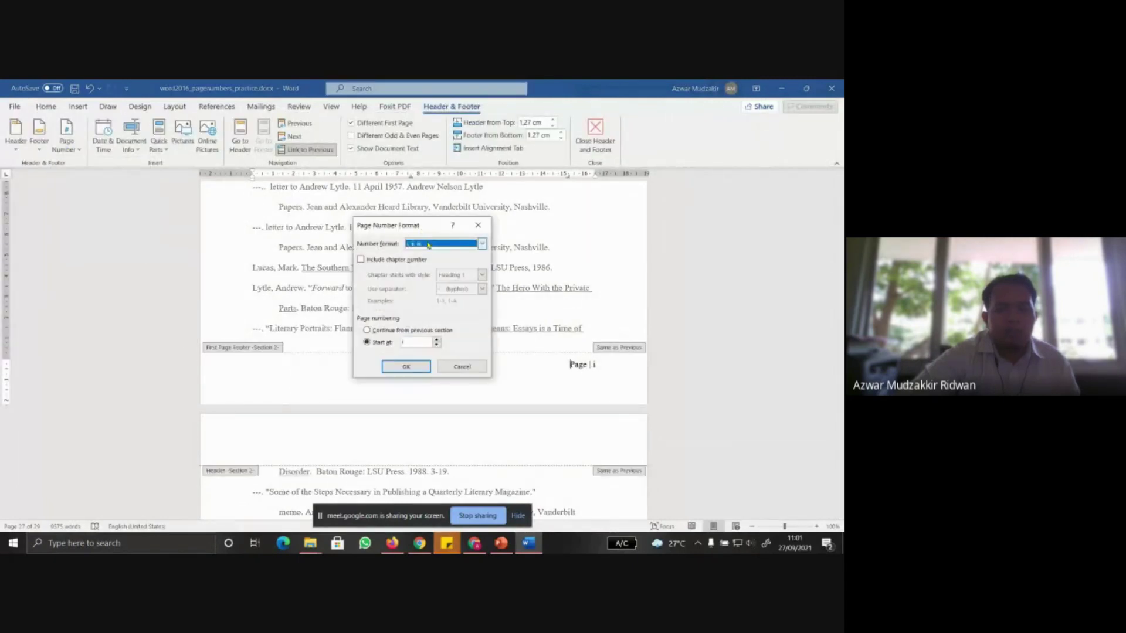
click(482, 243)
click(424, 257)
click(406, 366)
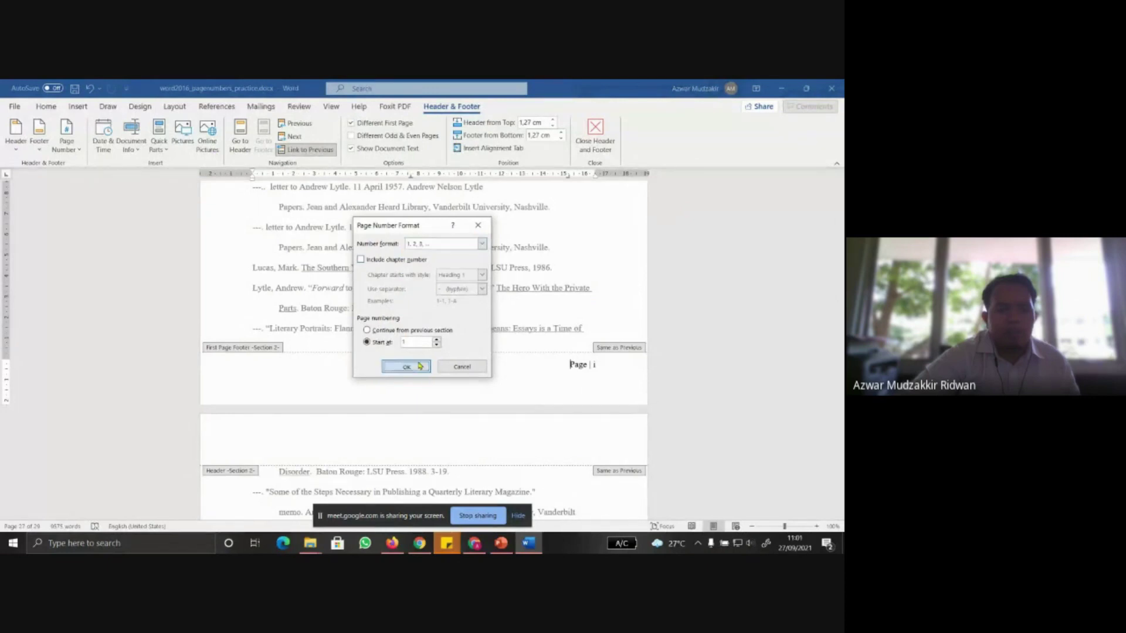
double_click(523, 341)
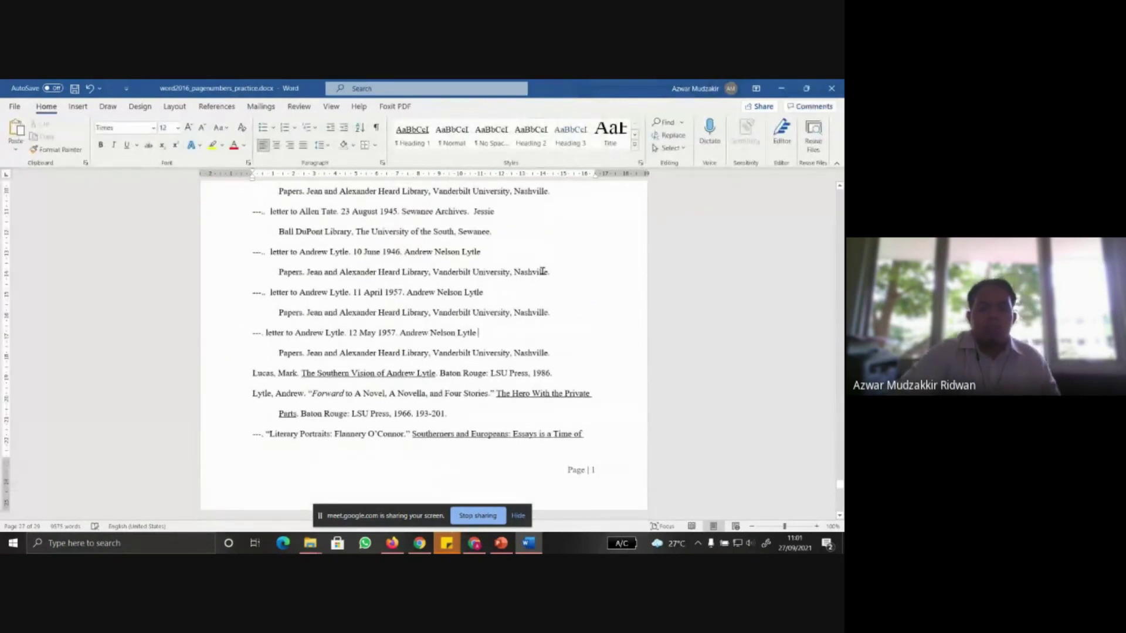
scroll(546, 303, up, 1)
scroll(545, 304, down, 3)
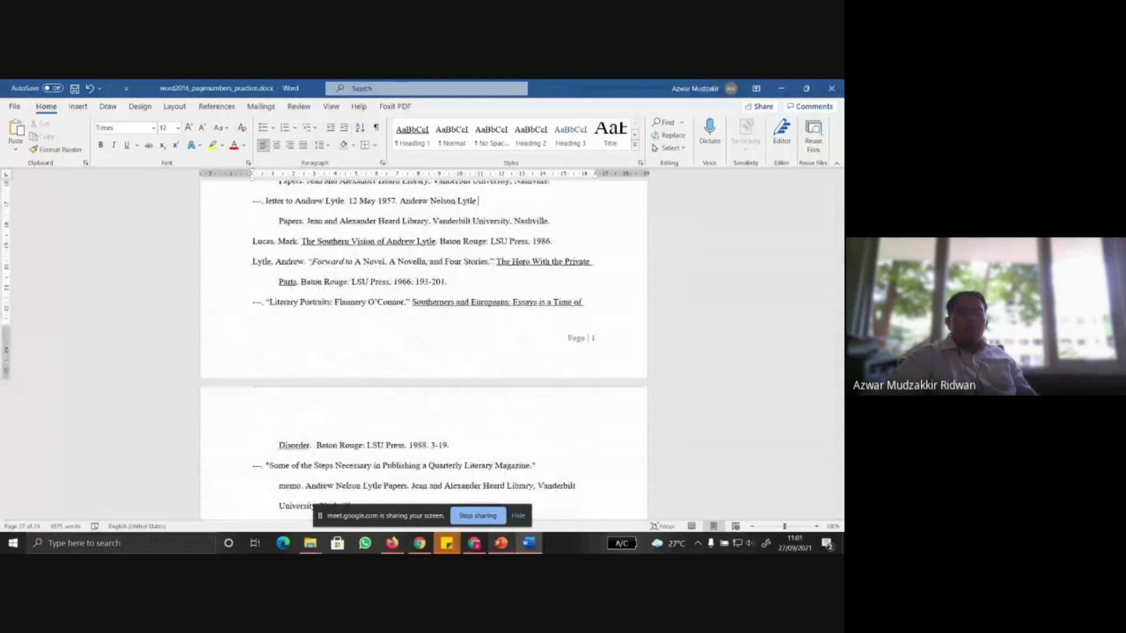
Step through the slides around Page Numbers and end the slide show
click(501, 545)
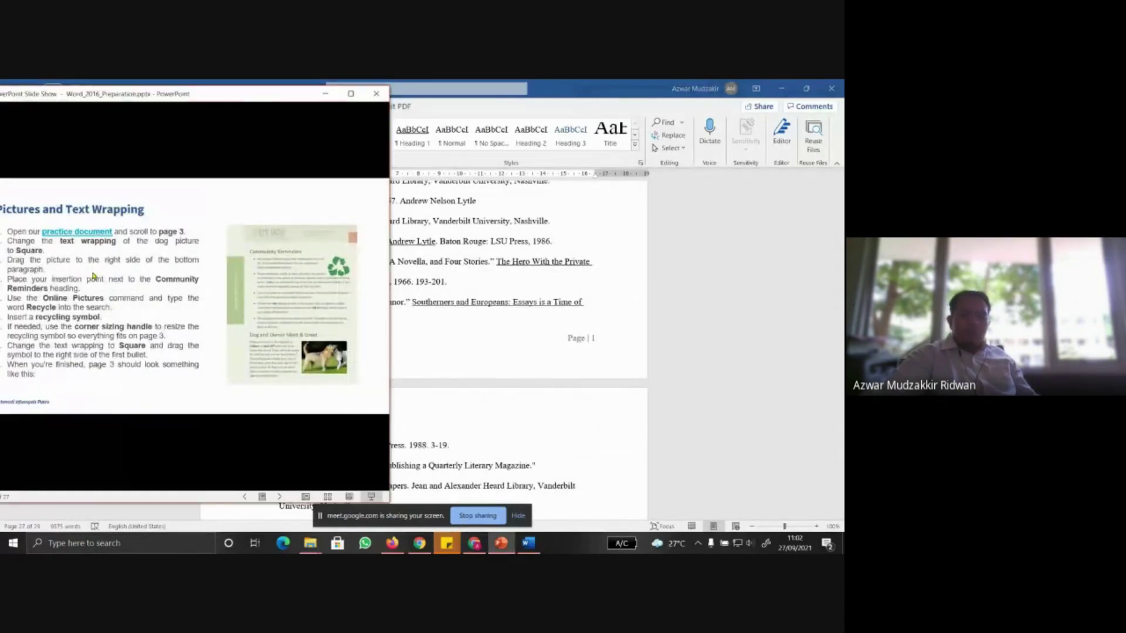
click(92, 276)
key(Left)
drag(254, 94, 315, 96)
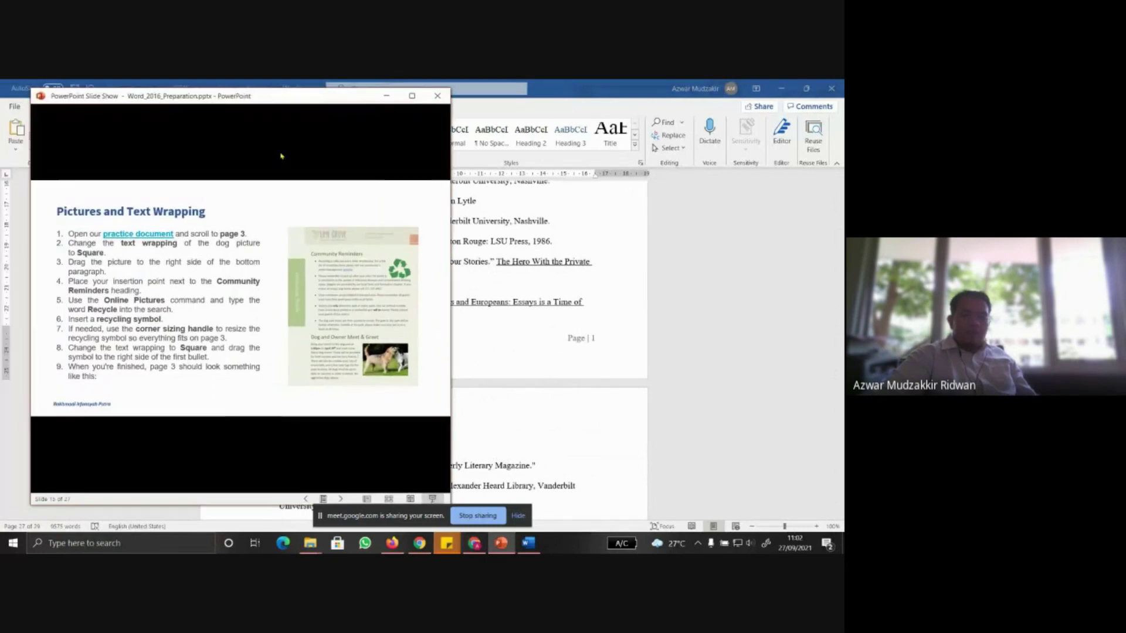
key(Left)
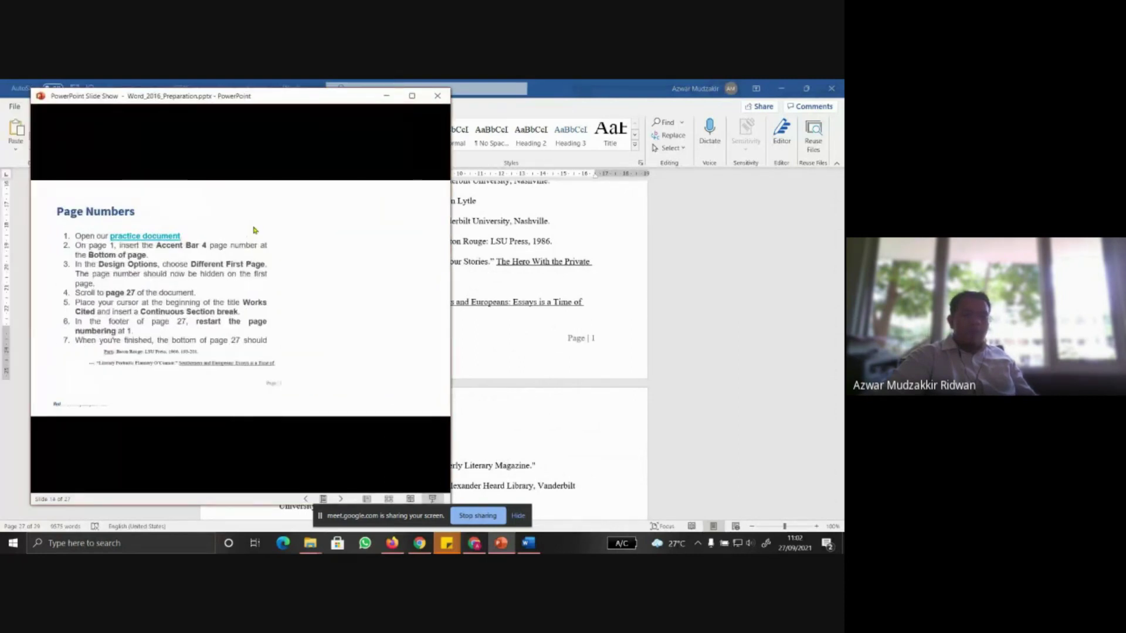
key(Right)
key(Right)
key(Right)
key(Right)
key(Right)
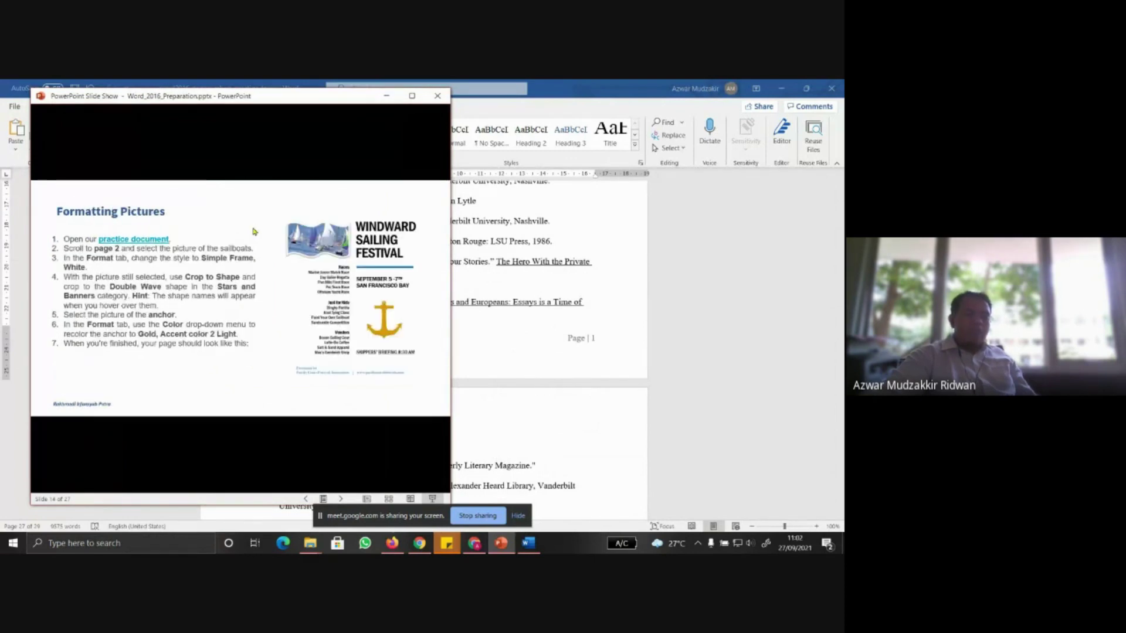
key(Left)
key(Left)
key(Left)
key(Left)
key(Escape)
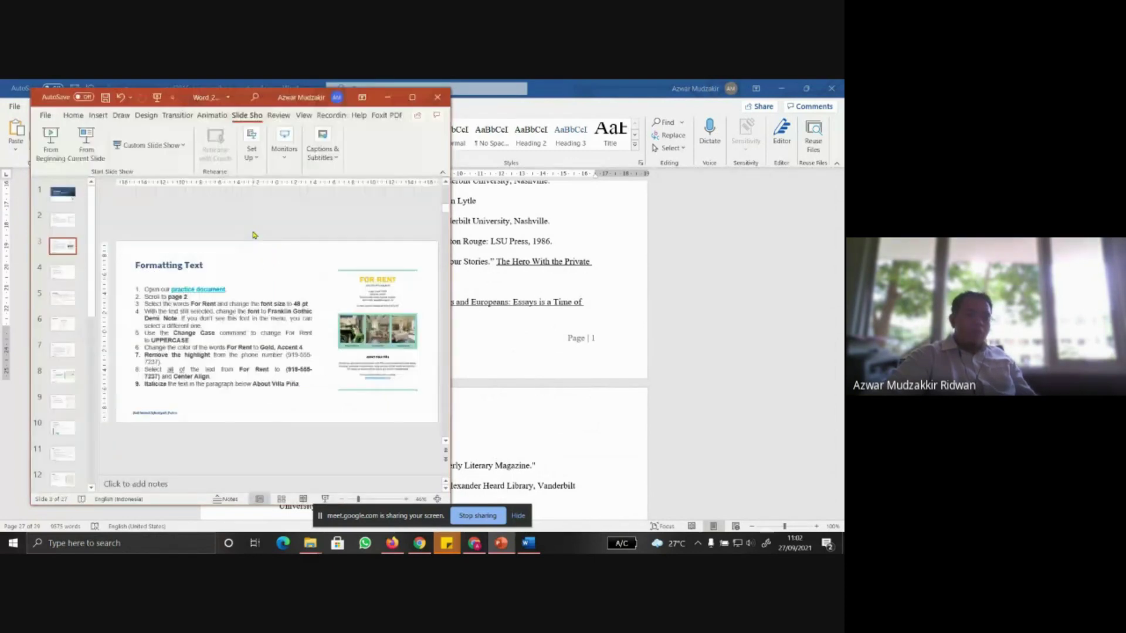
Select the Formatting Pictures slide (slide 16) in the thumbnail pane
key(Home)
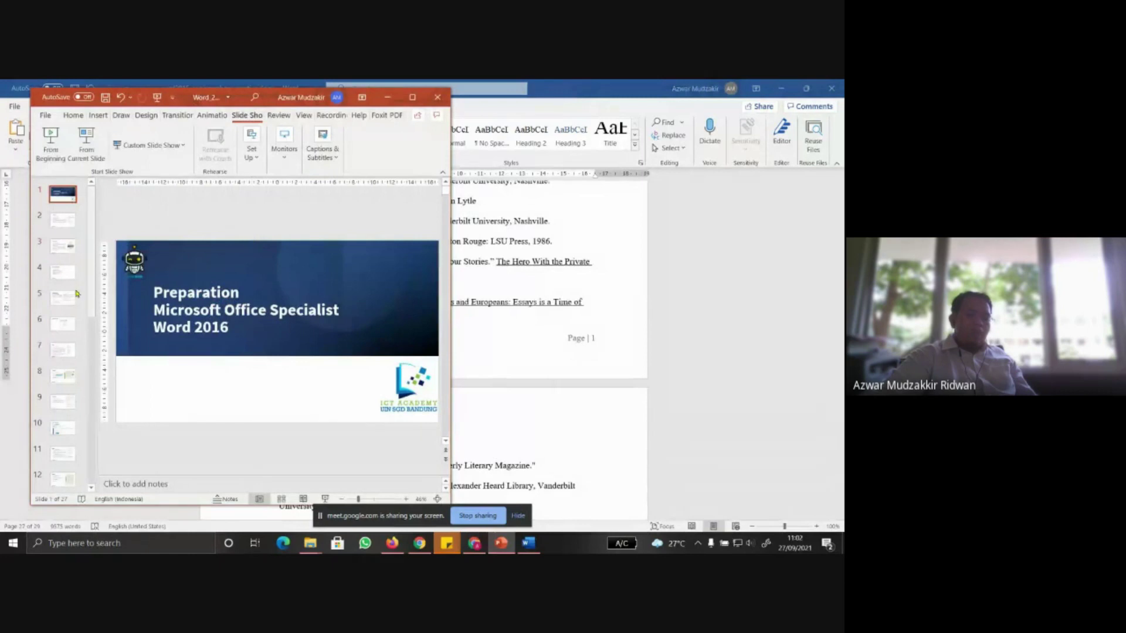
scroll(69, 352, down, 5)
click(63, 365)
click(63, 339)
click(63, 313)
click(63, 287)
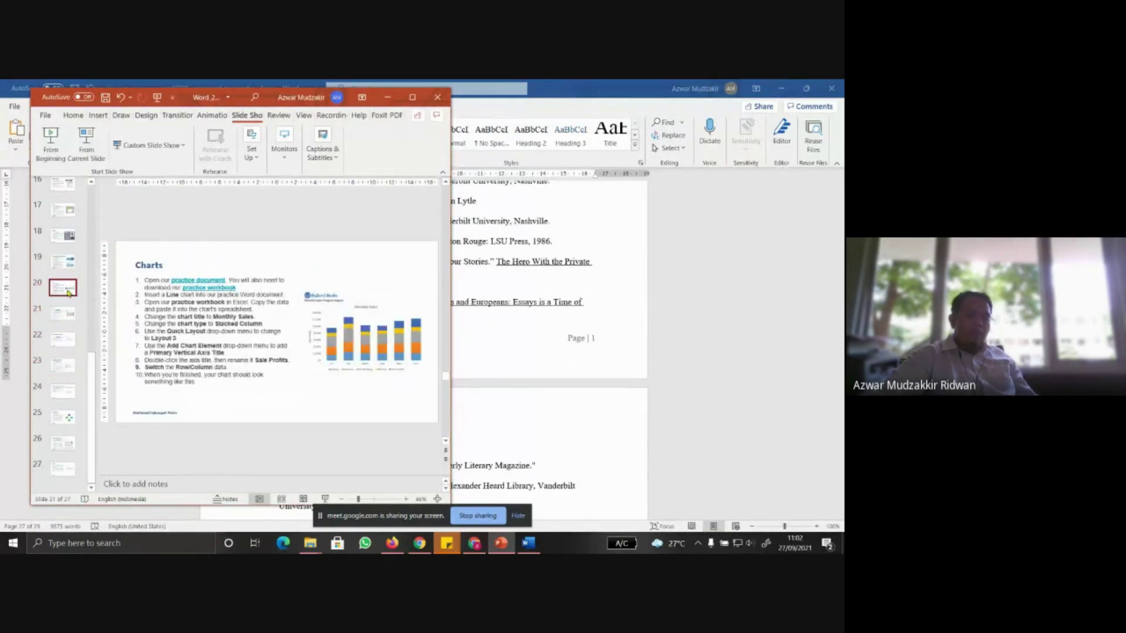
click(67, 259)
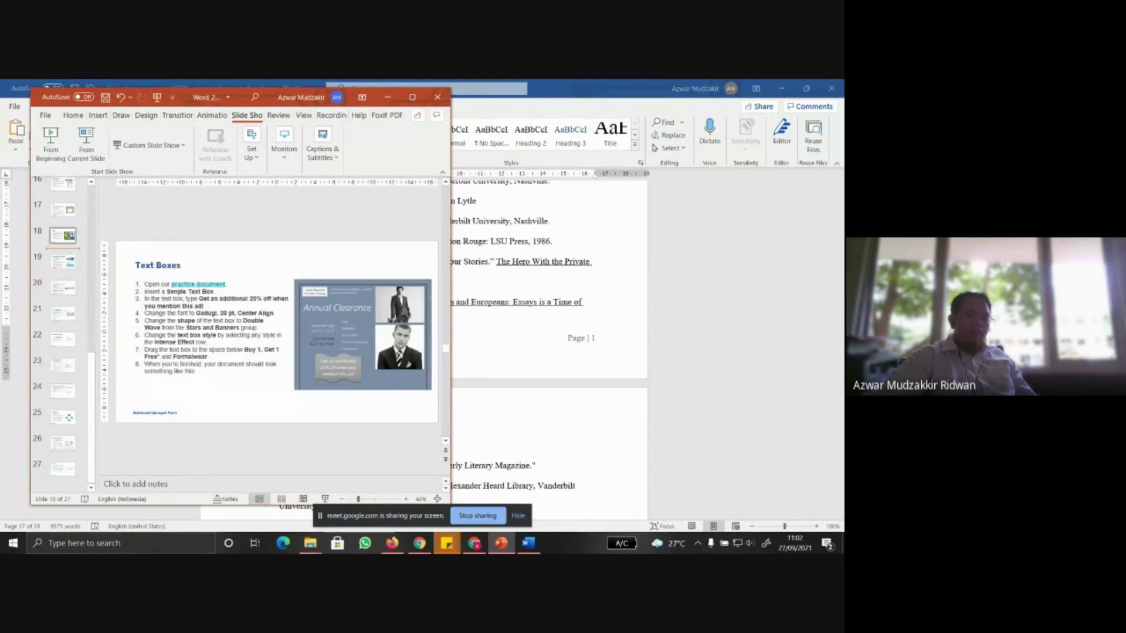
click(64, 207)
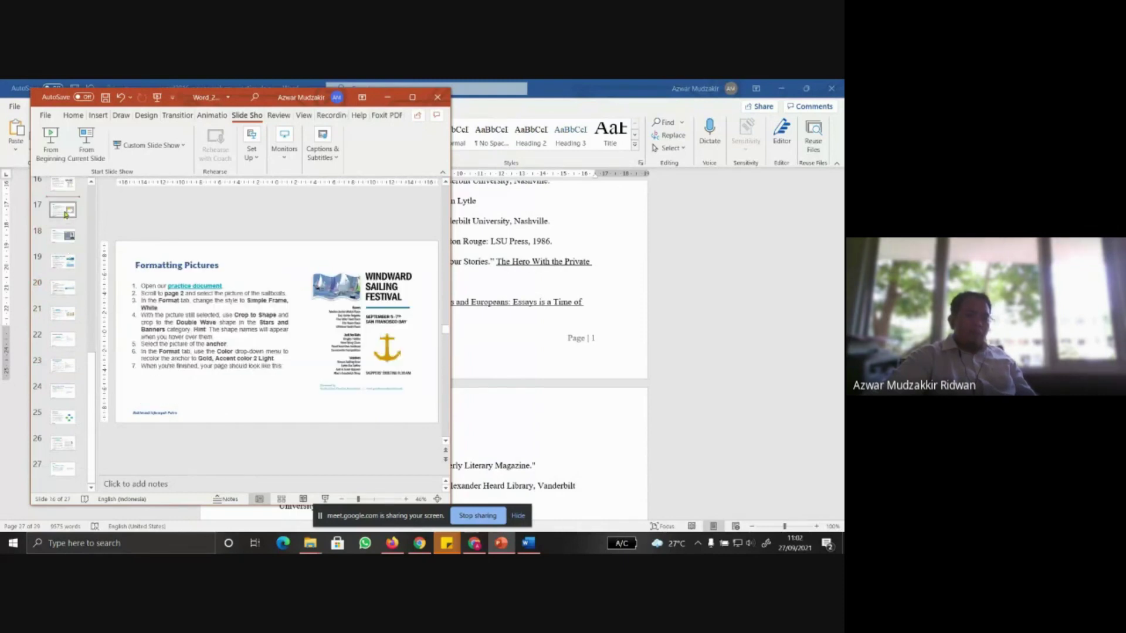